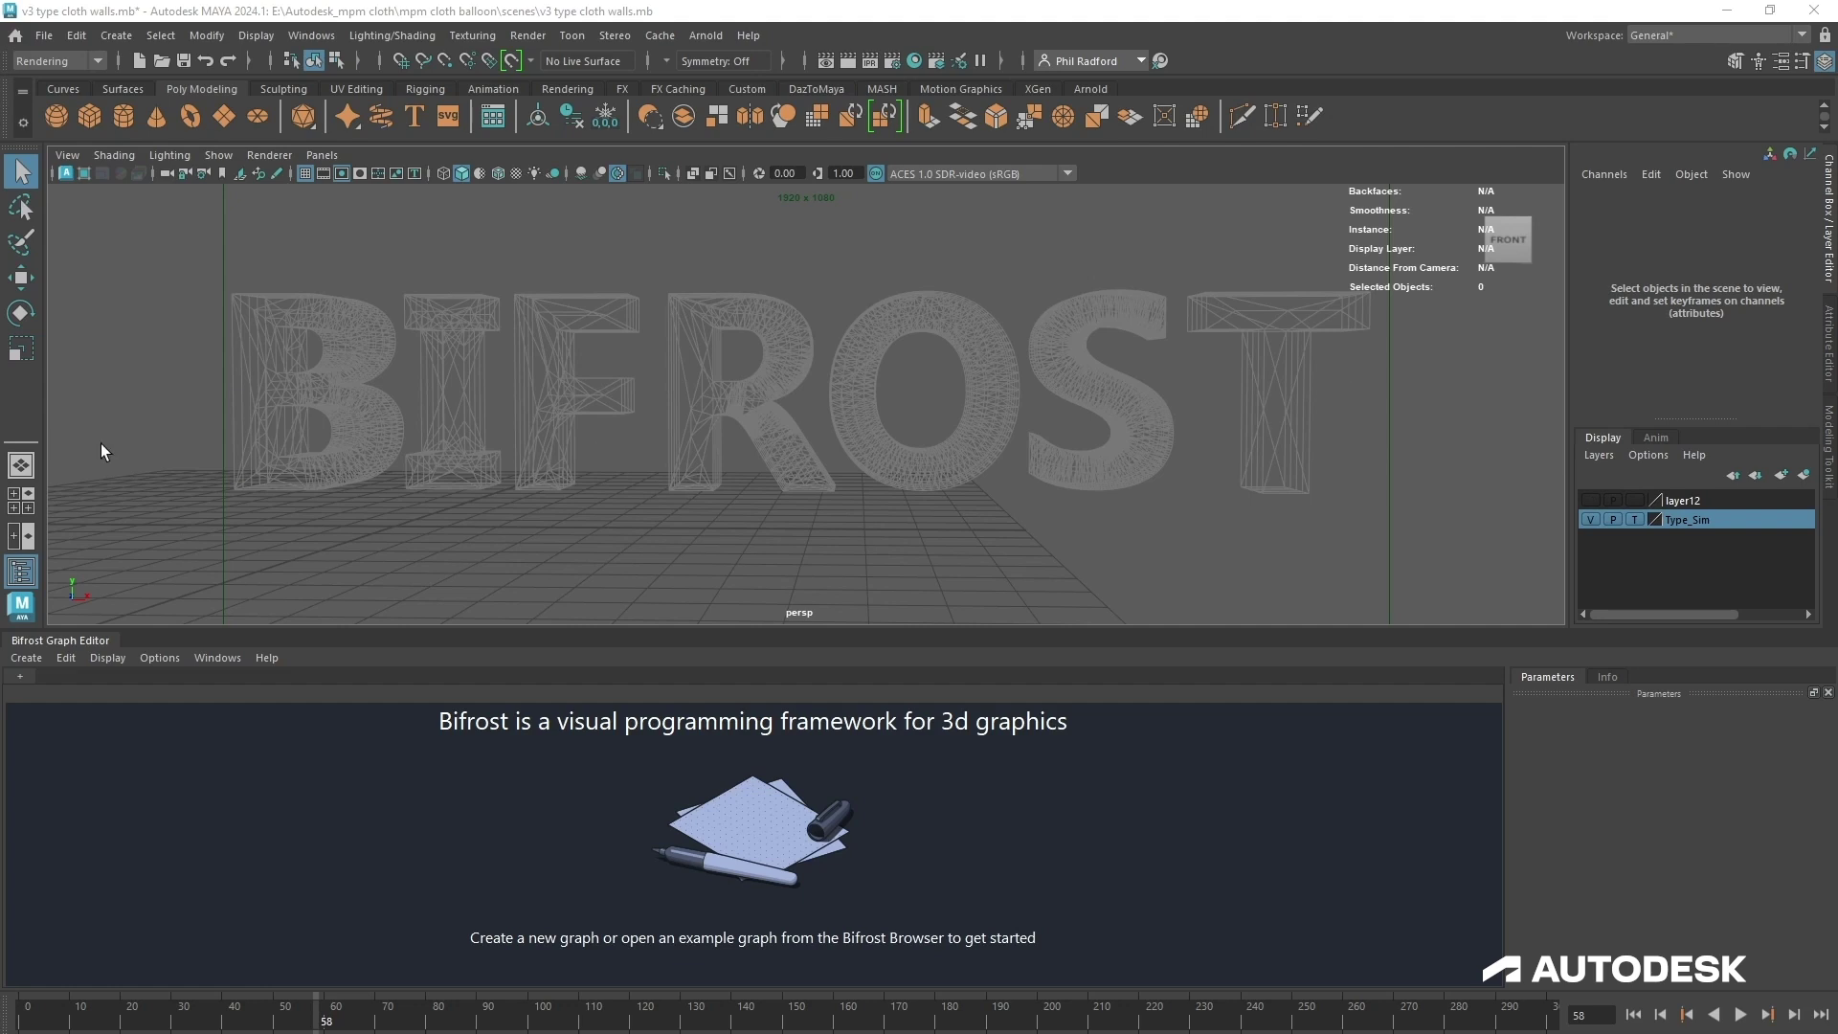
# Un-template the Type_Sim layer and select the B, I, F and R letters to inspect them.
pyautogui.click(1636, 519)
pyautogui.click(719, 320)
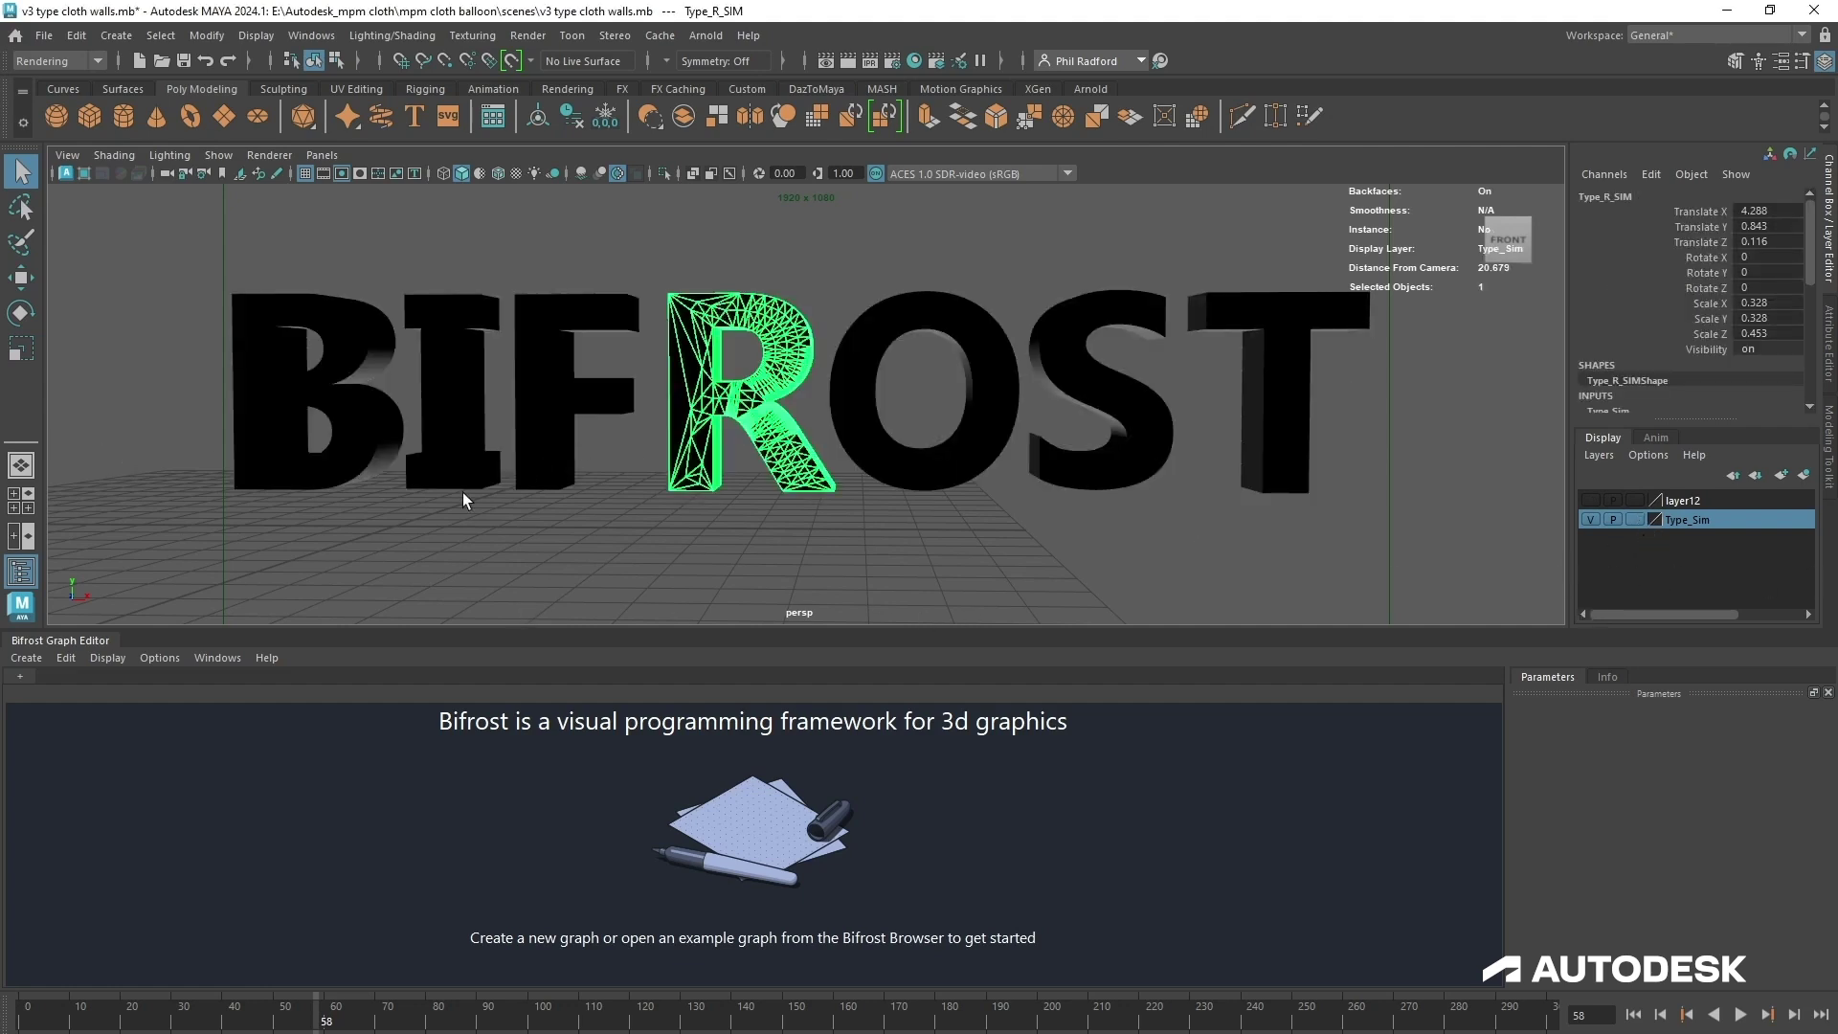
pyautogui.press('Left')
pyautogui.press('Left')
pyautogui.click(335, 385)
pyautogui.click(451, 411)
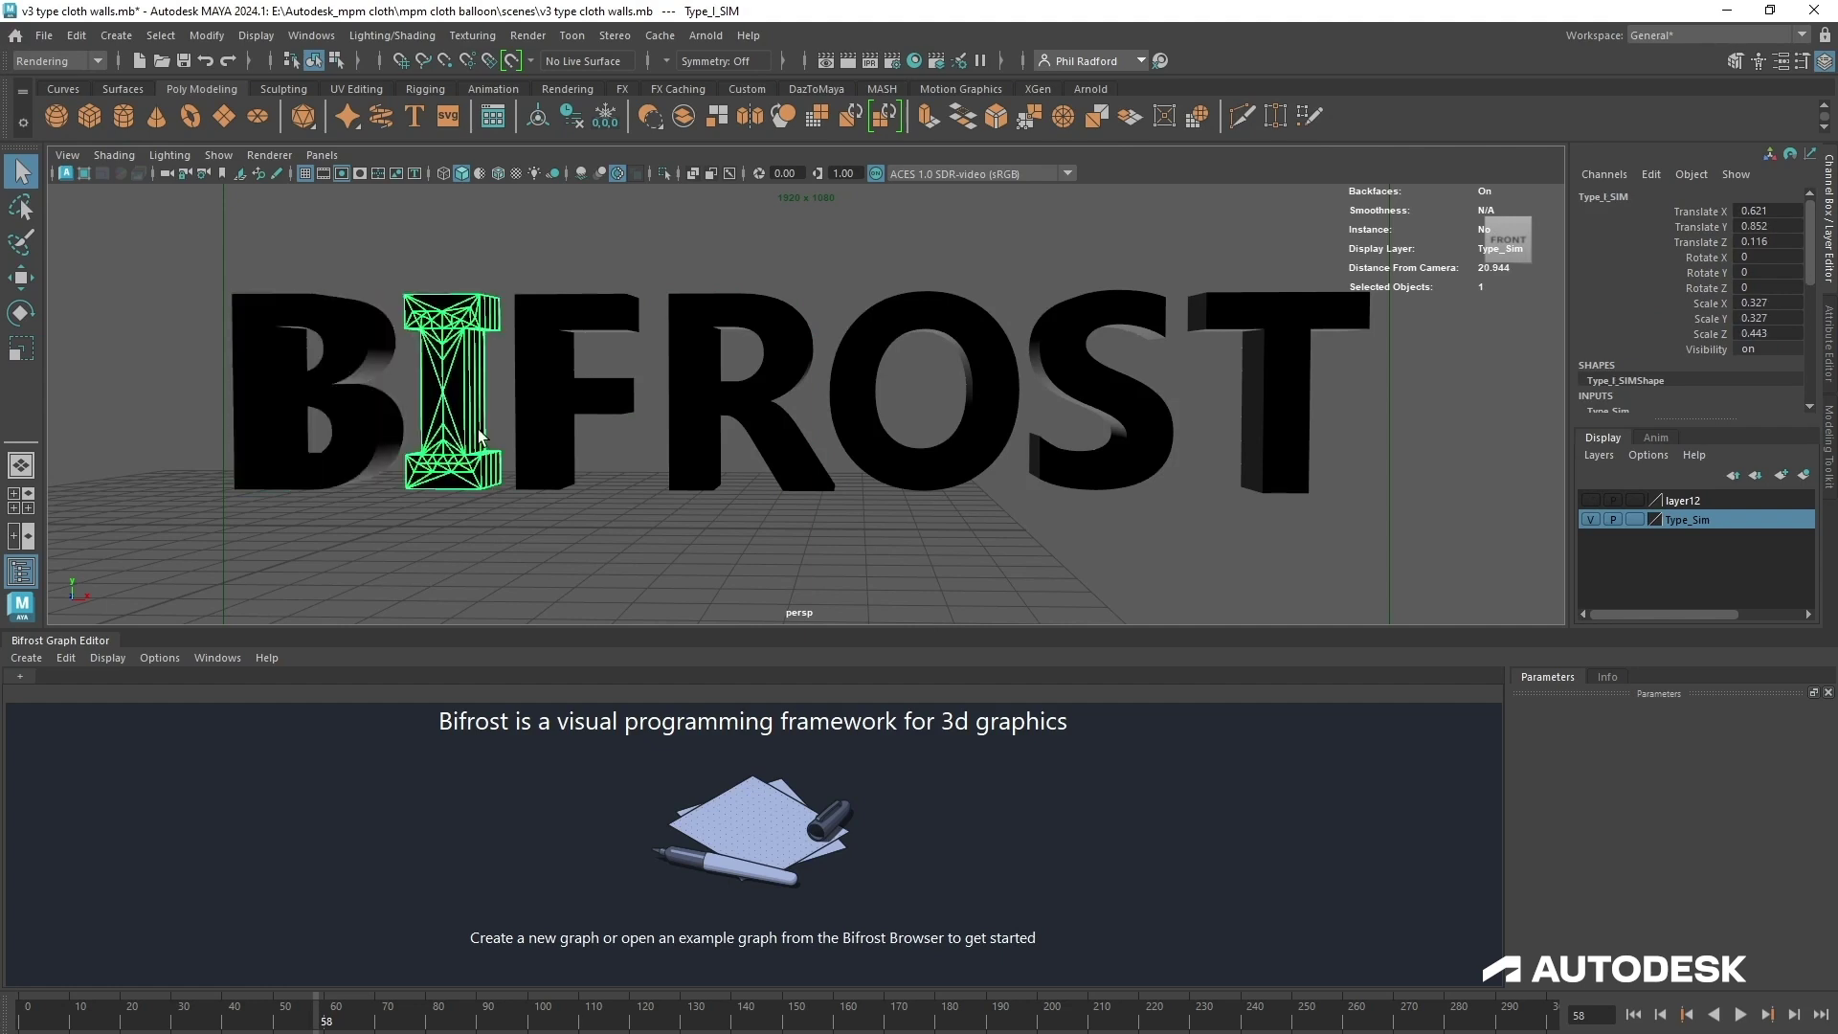
pyautogui.click(550, 407)
pyautogui.click(697, 407)
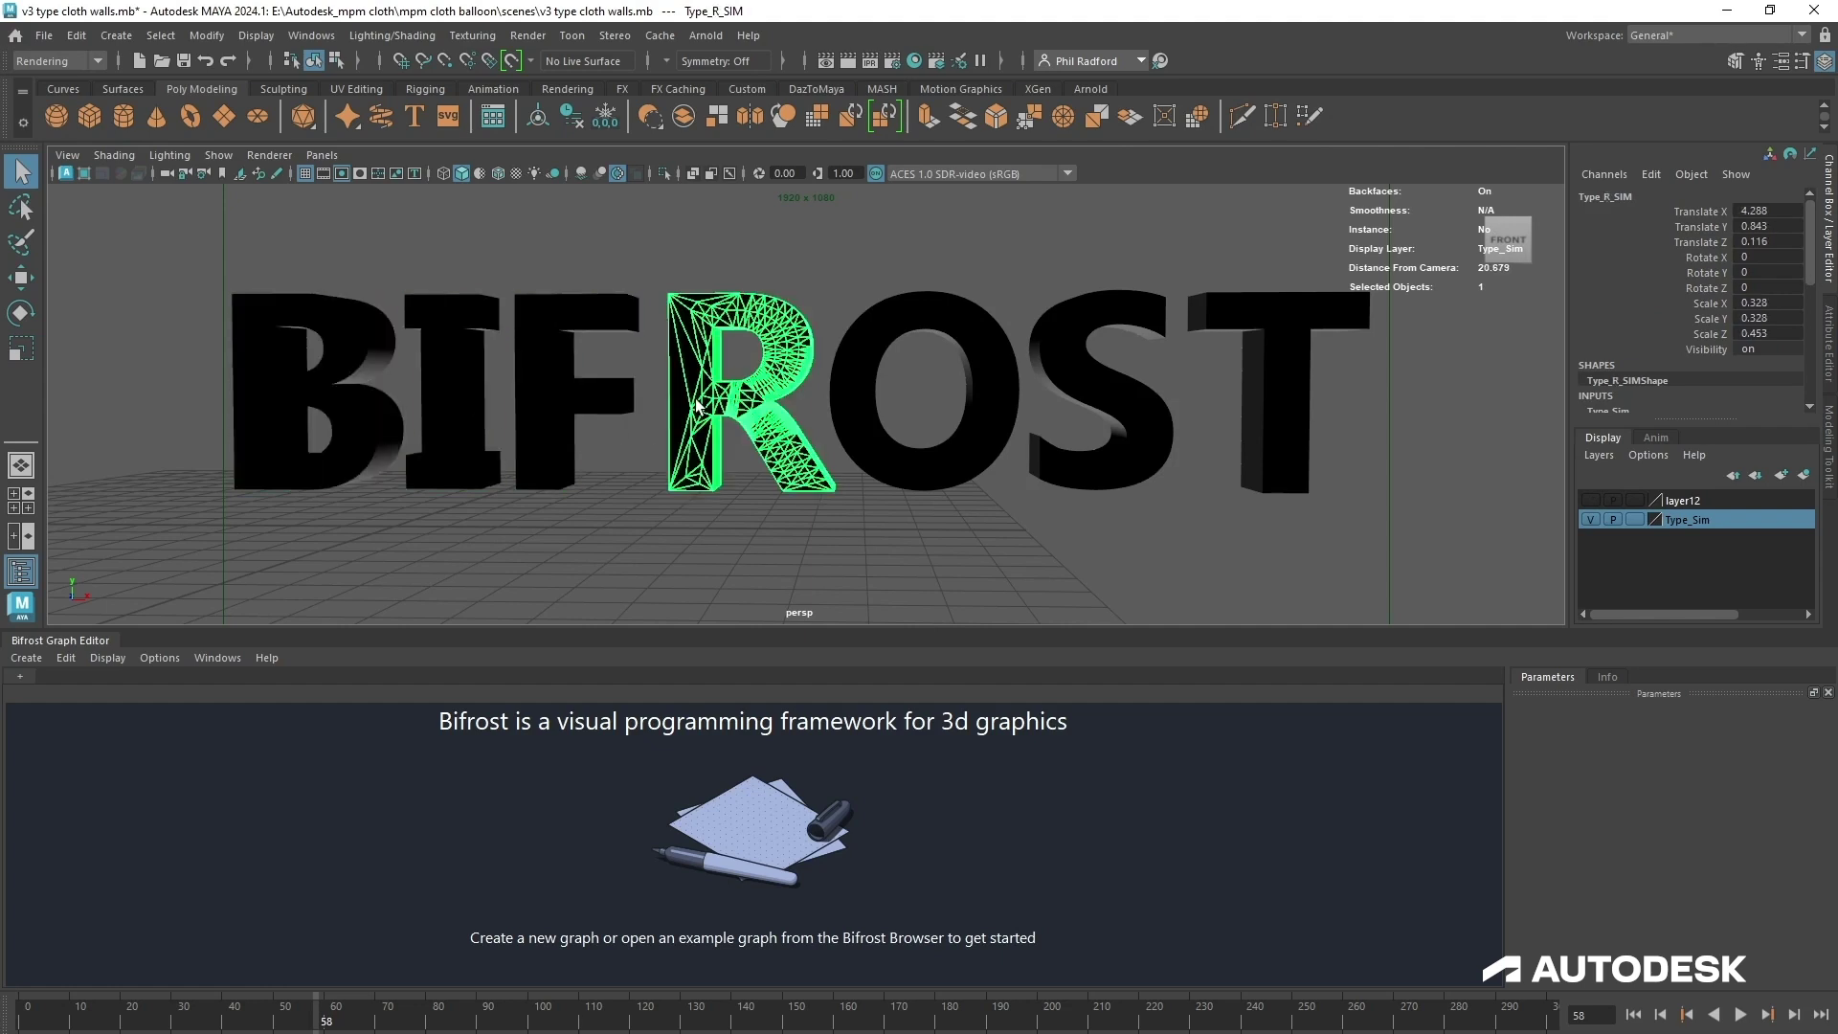
# Switch the menu set to Modeling and glance at the Mesh Display options.
pyautogui.click(54, 61)
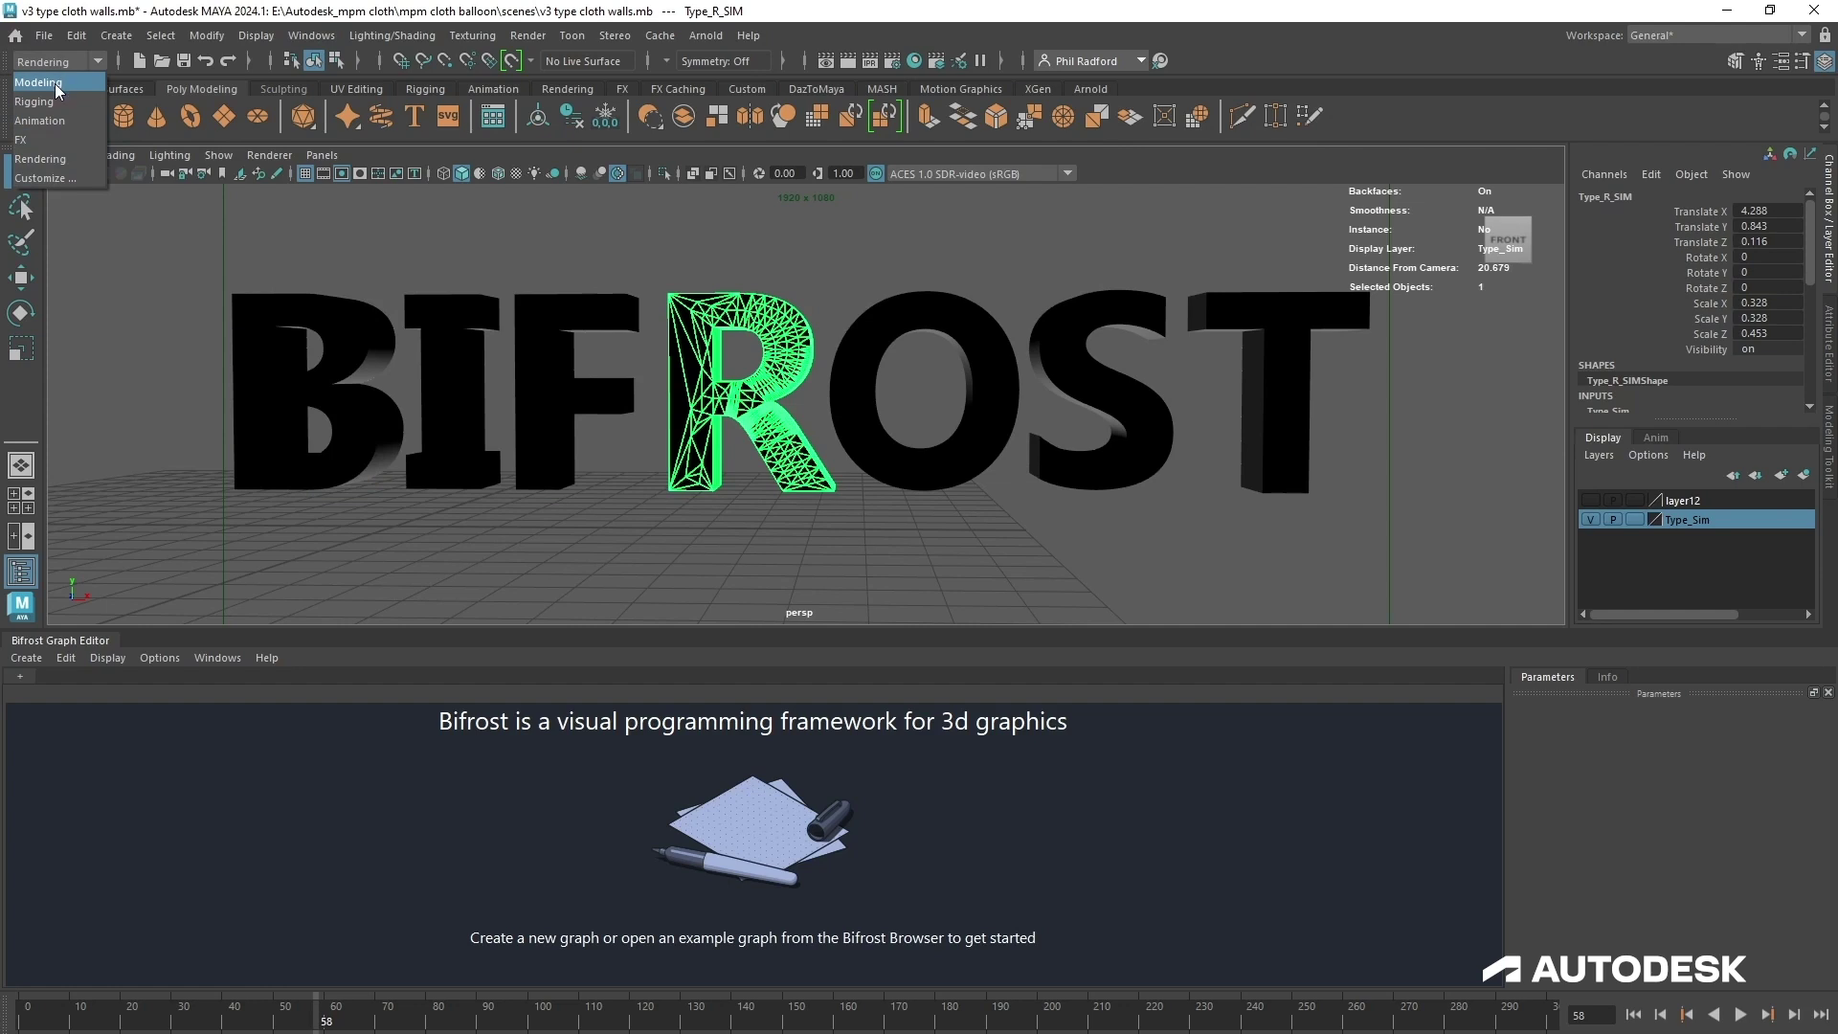
pyautogui.click(55, 83)
pyautogui.click(549, 36)
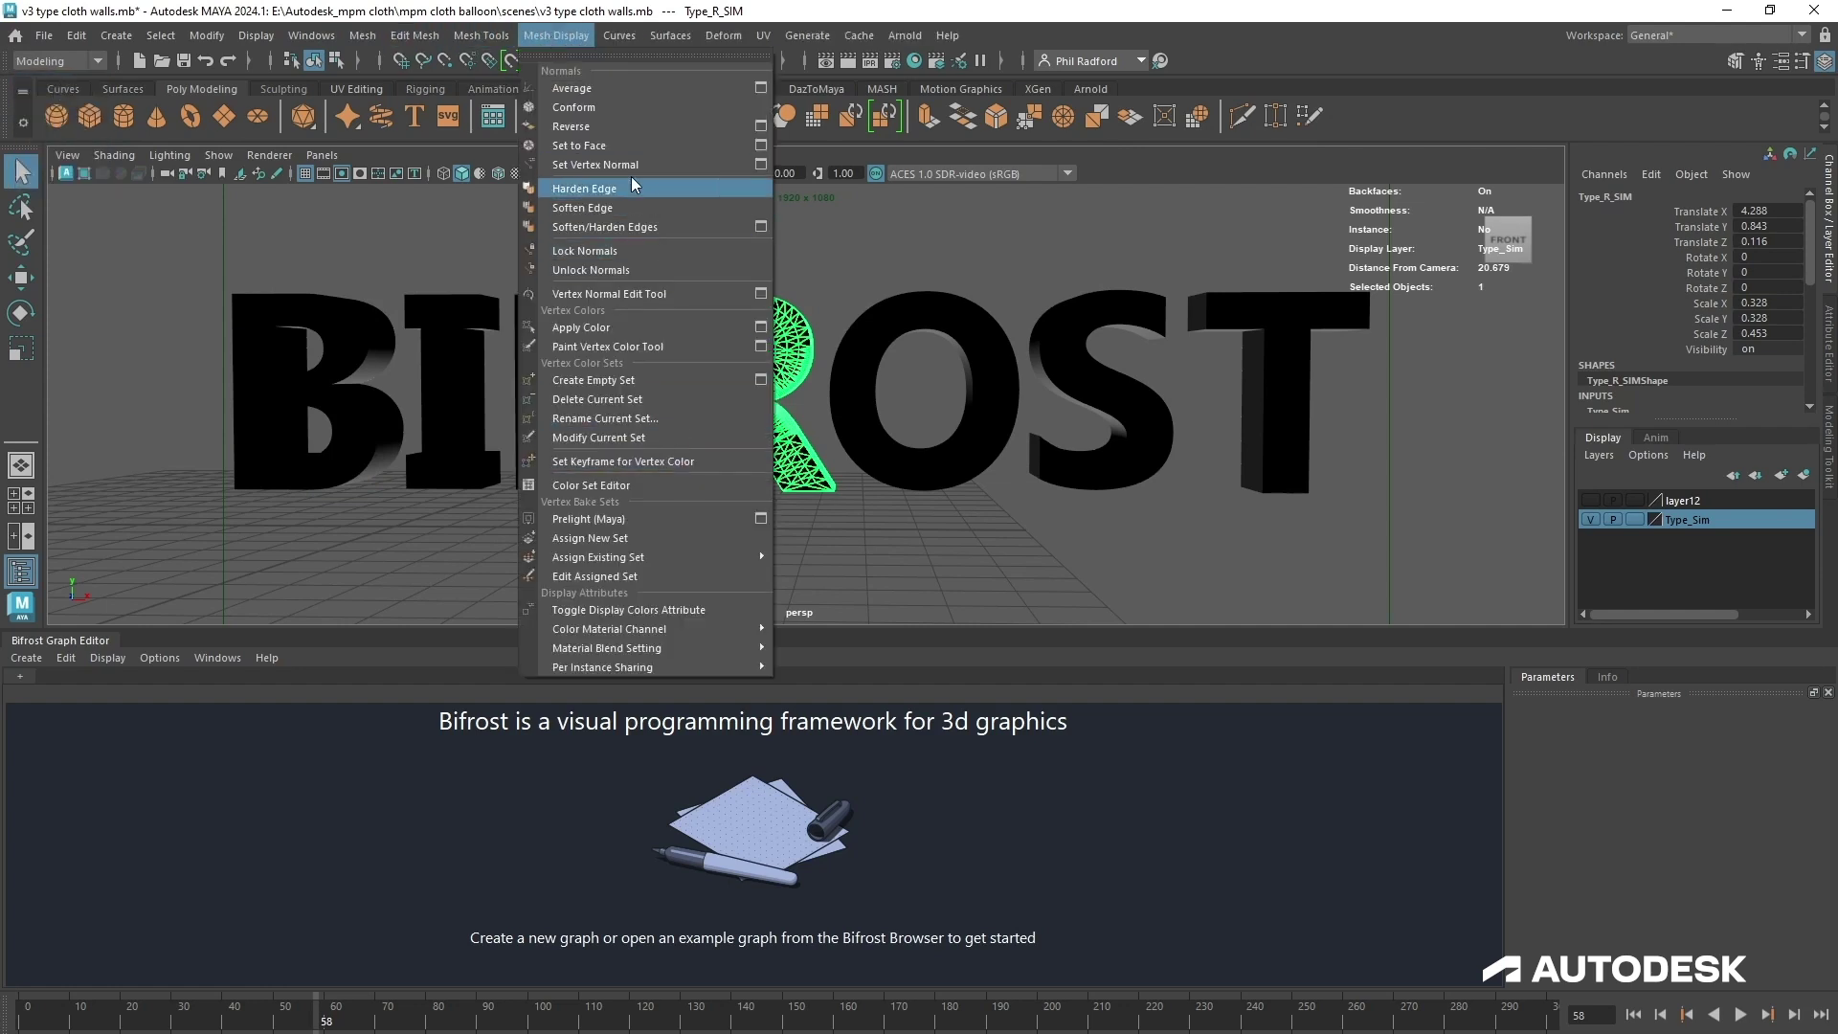
pyautogui.click(595, 7)
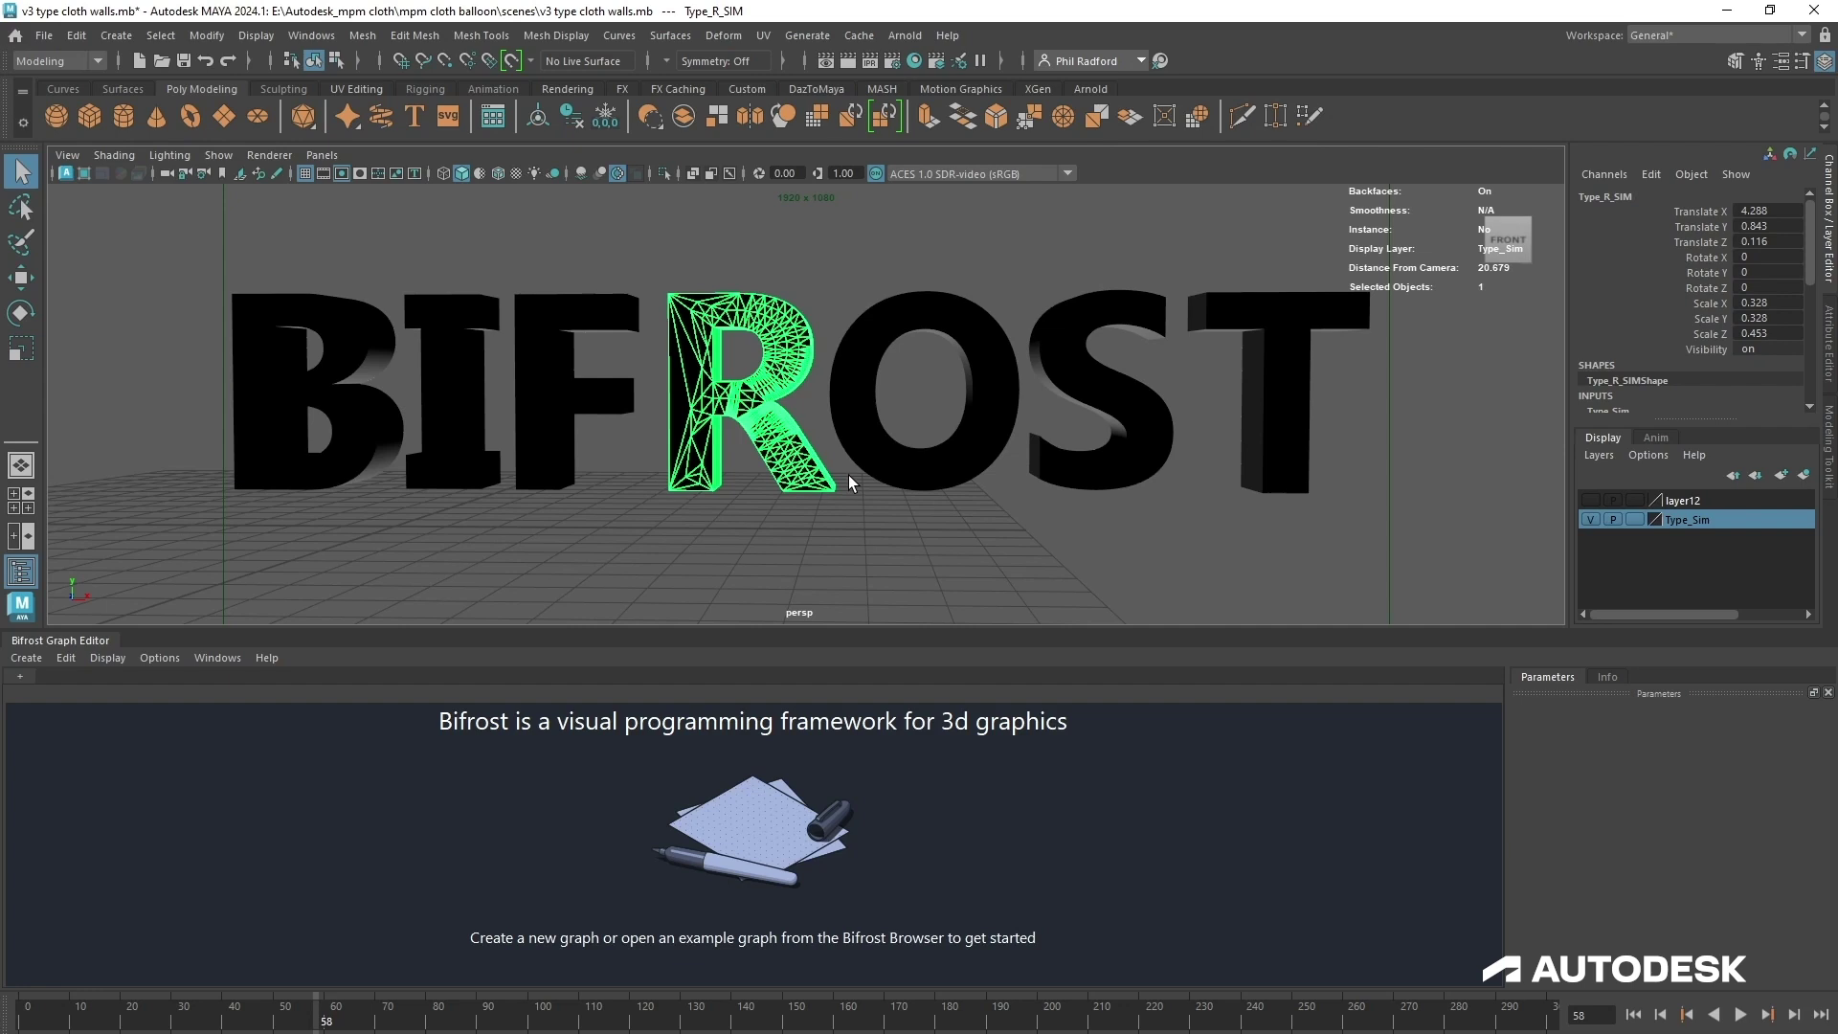
# Select the O and R letters, then deselect and template the Type_Sim layer again.
pyautogui.click(898, 452)
pyautogui.click(823, 475)
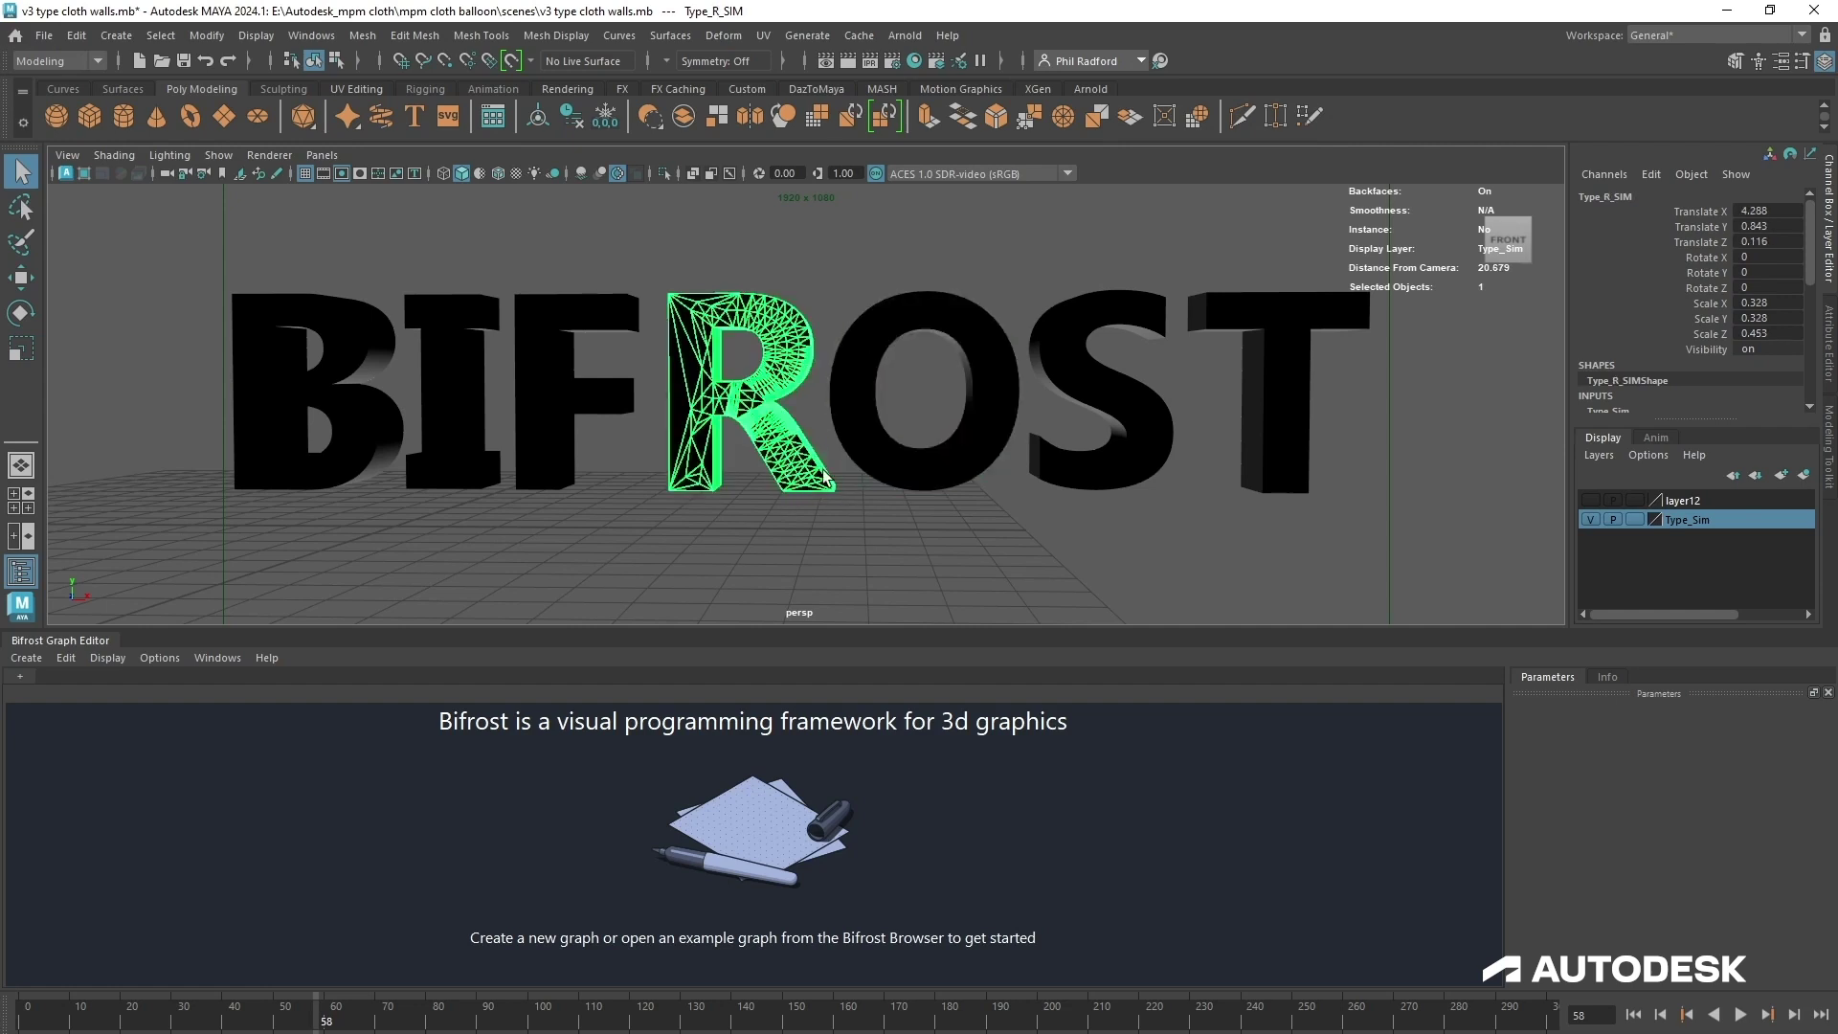
pyautogui.click(1326, 573)
pyautogui.click(1634, 520)
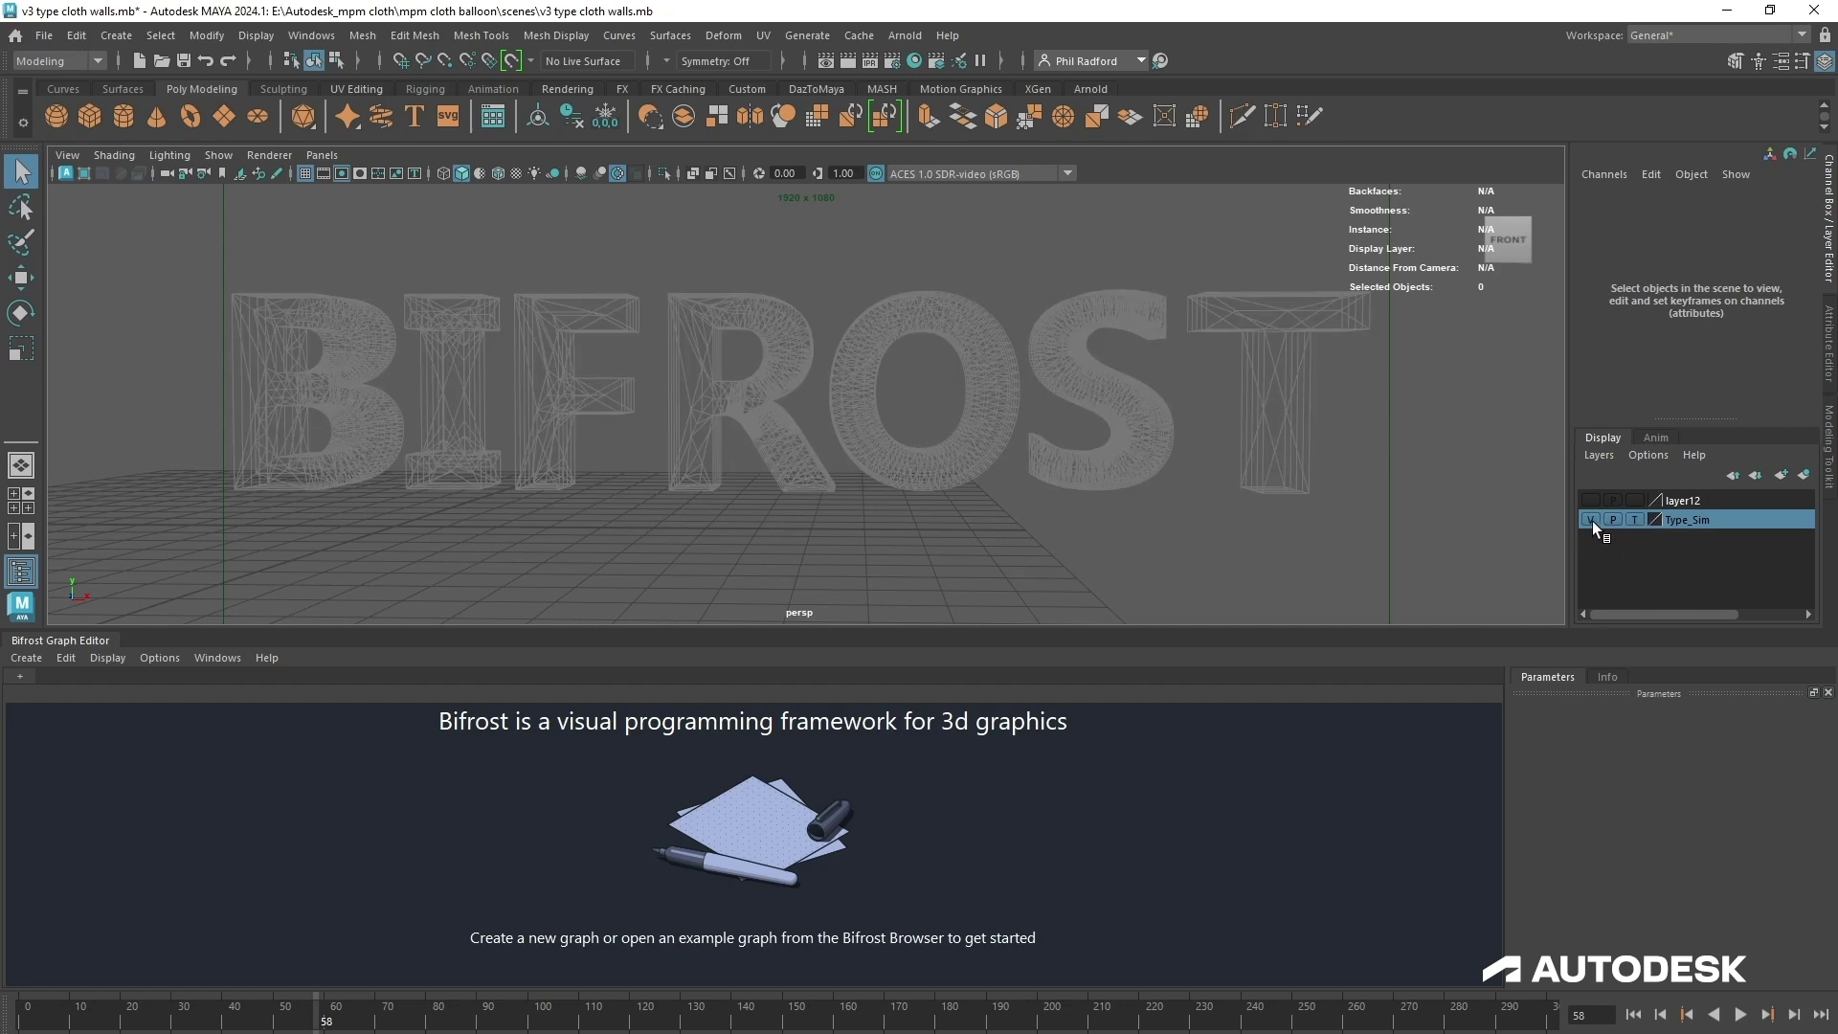
# Open the Outliner and select Type_I_SIM through Type_T_SIM in turn.
pyautogui.click(21, 571)
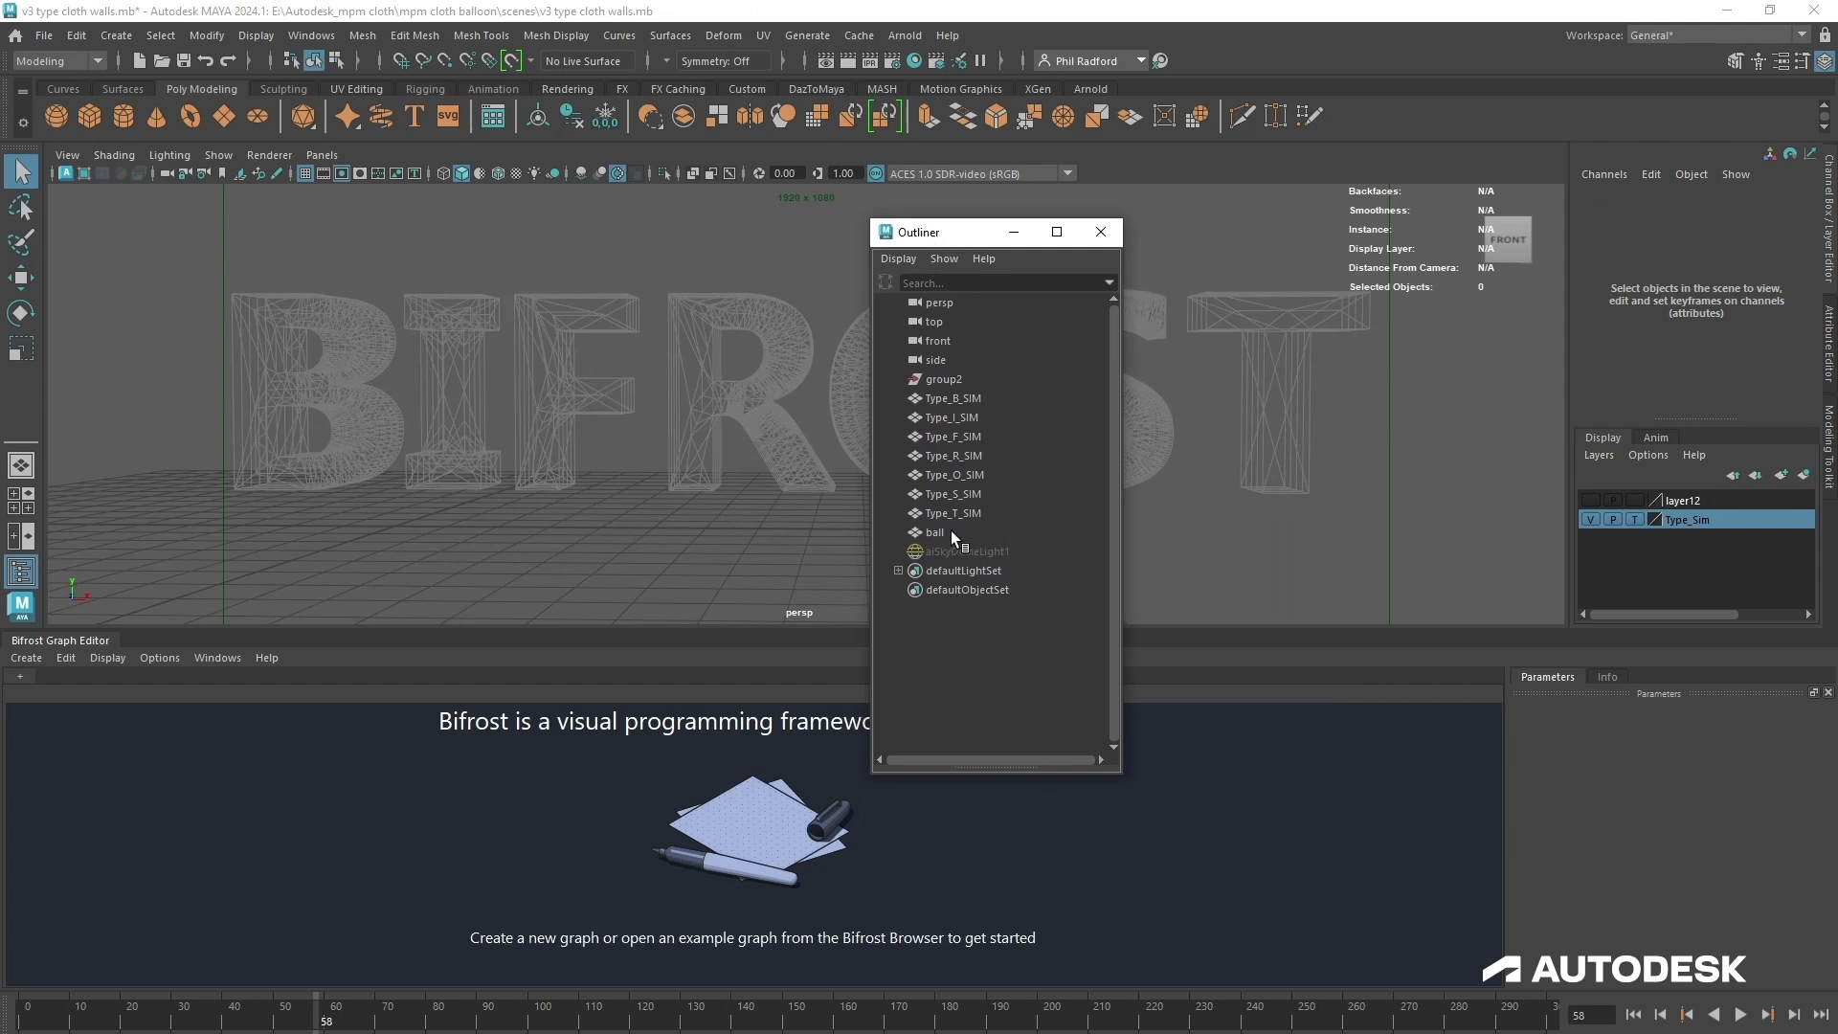
pyautogui.click(973, 418)
pyautogui.click(974, 437)
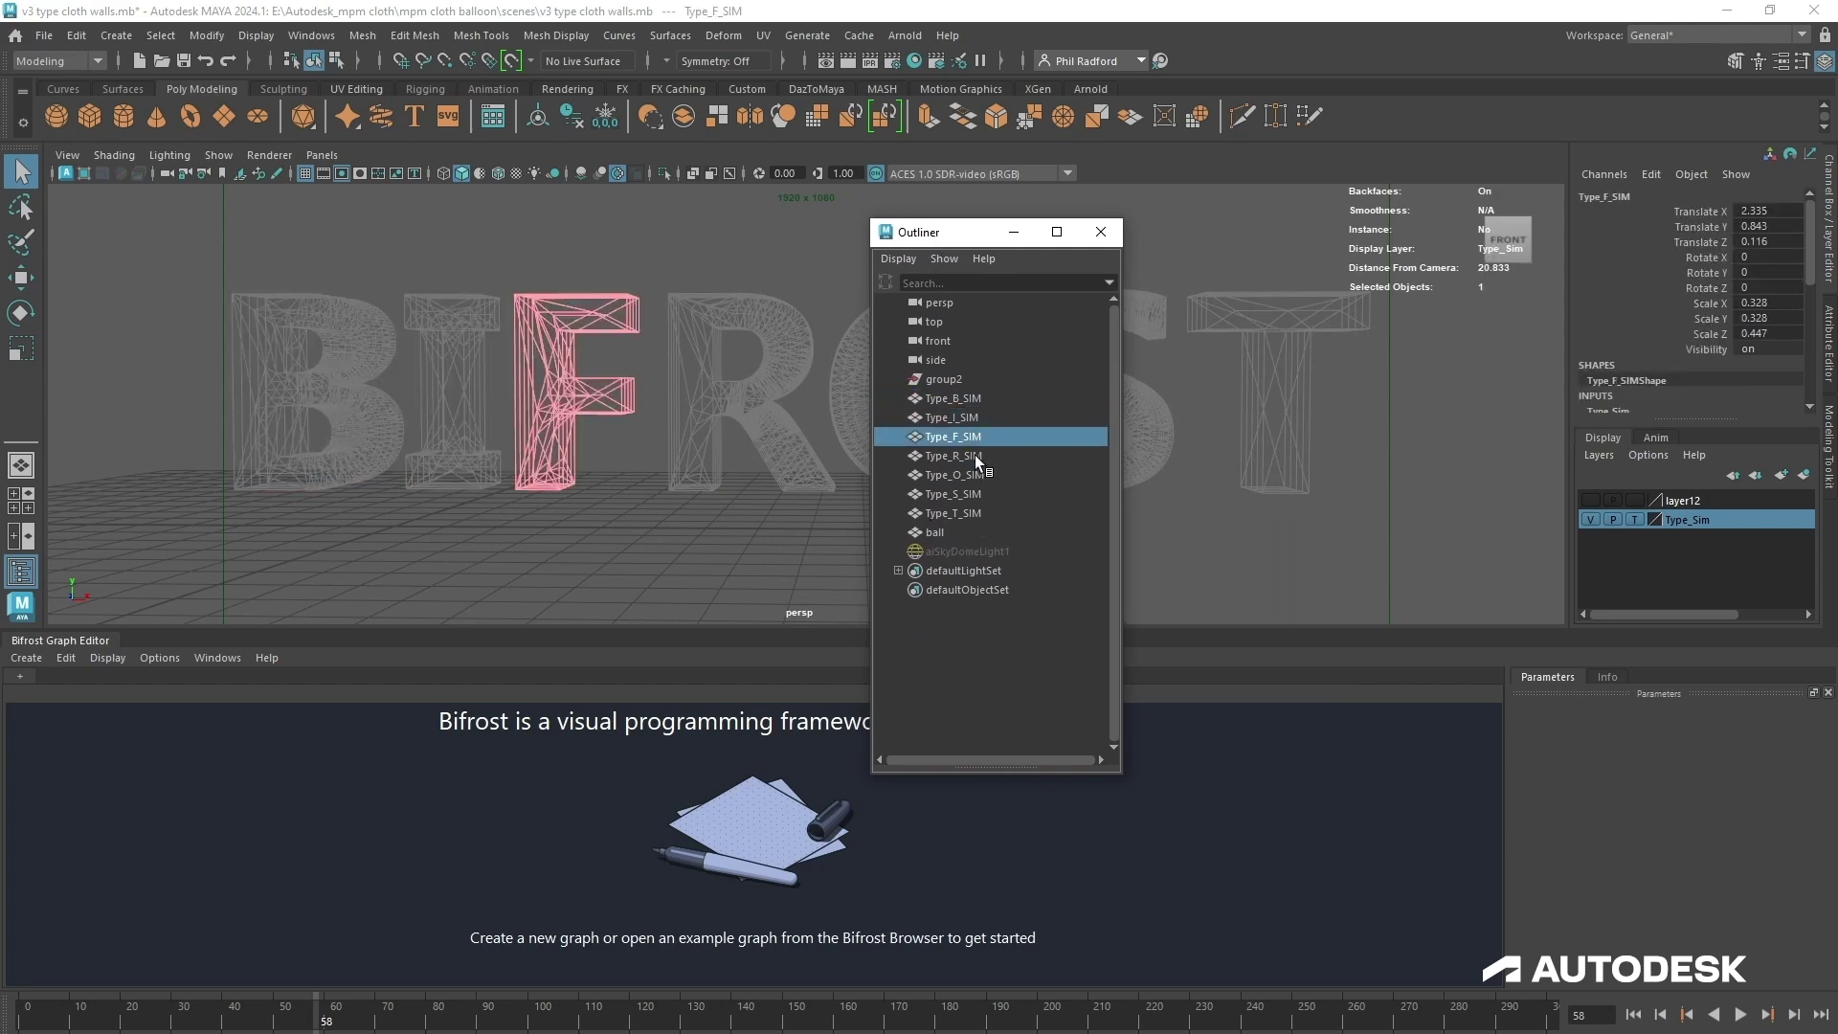
pyautogui.click(974, 455)
pyautogui.click(973, 475)
pyautogui.click(976, 494)
pyautogui.click(978, 513)
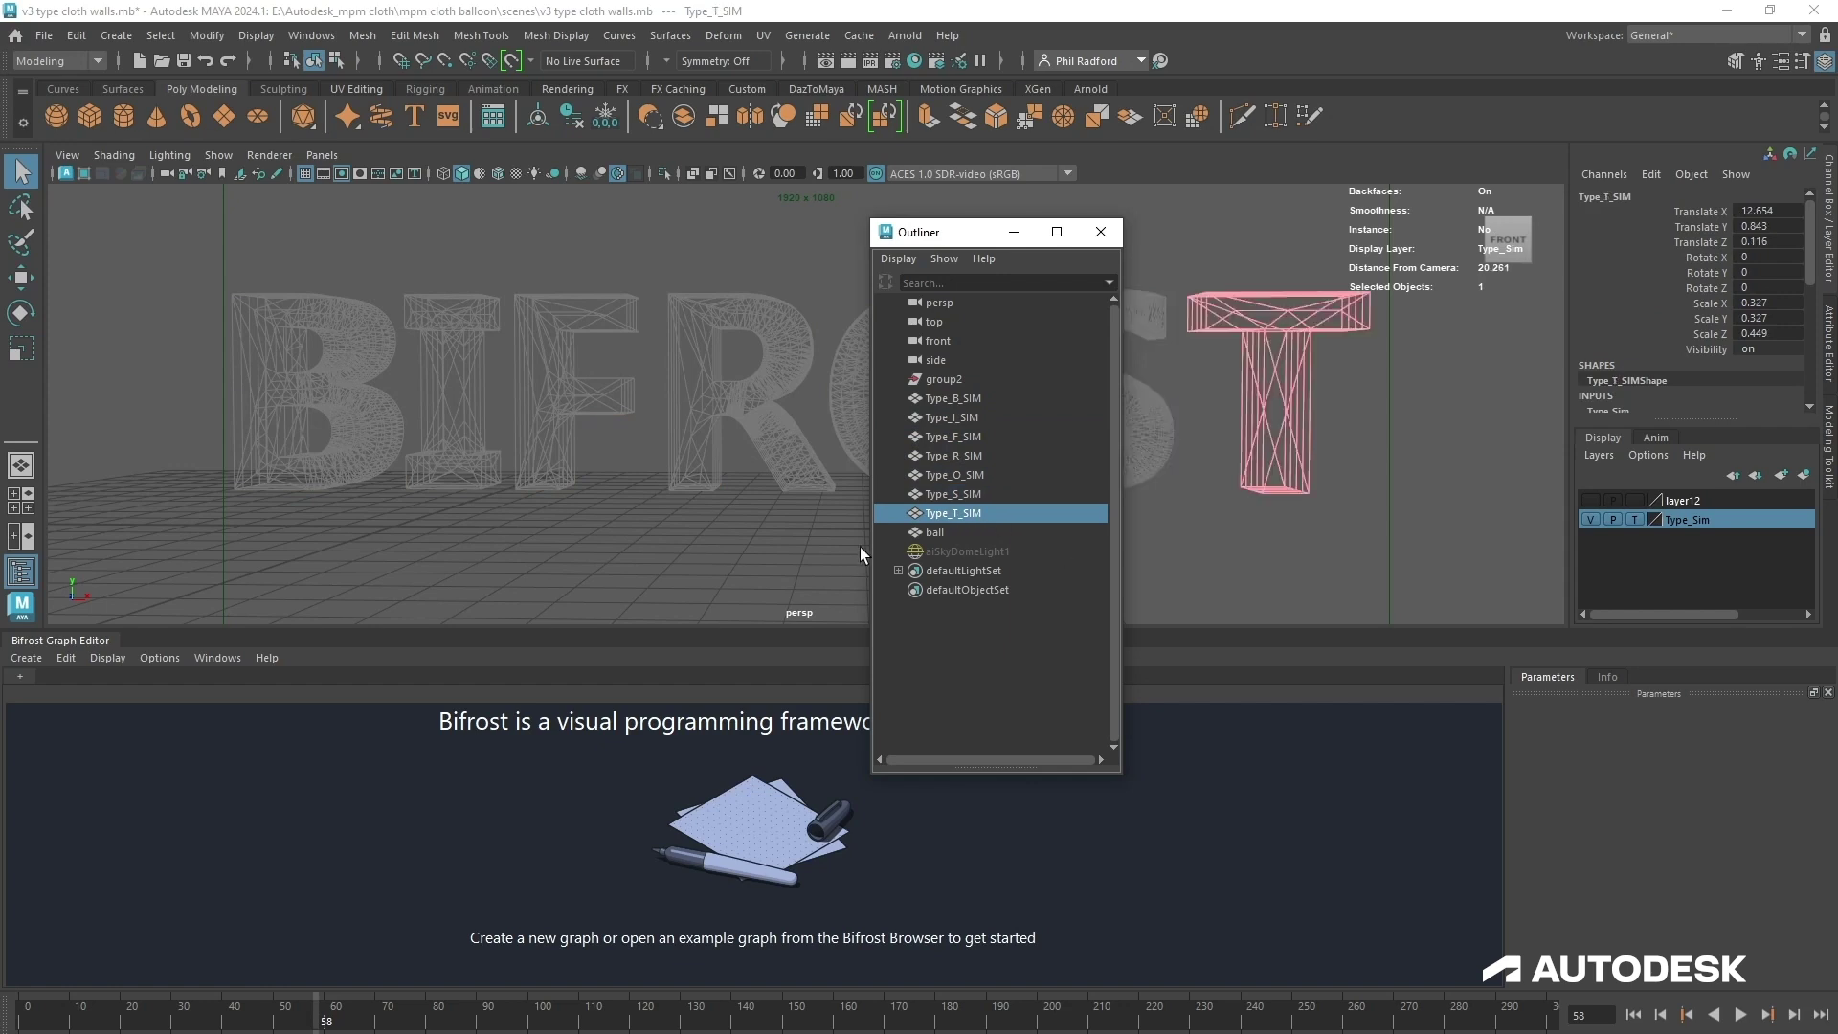
# Move the Outliner aside, select the ball, and enlarge the Bifrost Graph Editor.
pyautogui.moveTo(970, 239); pyautogui.dragTo(1451, 176)
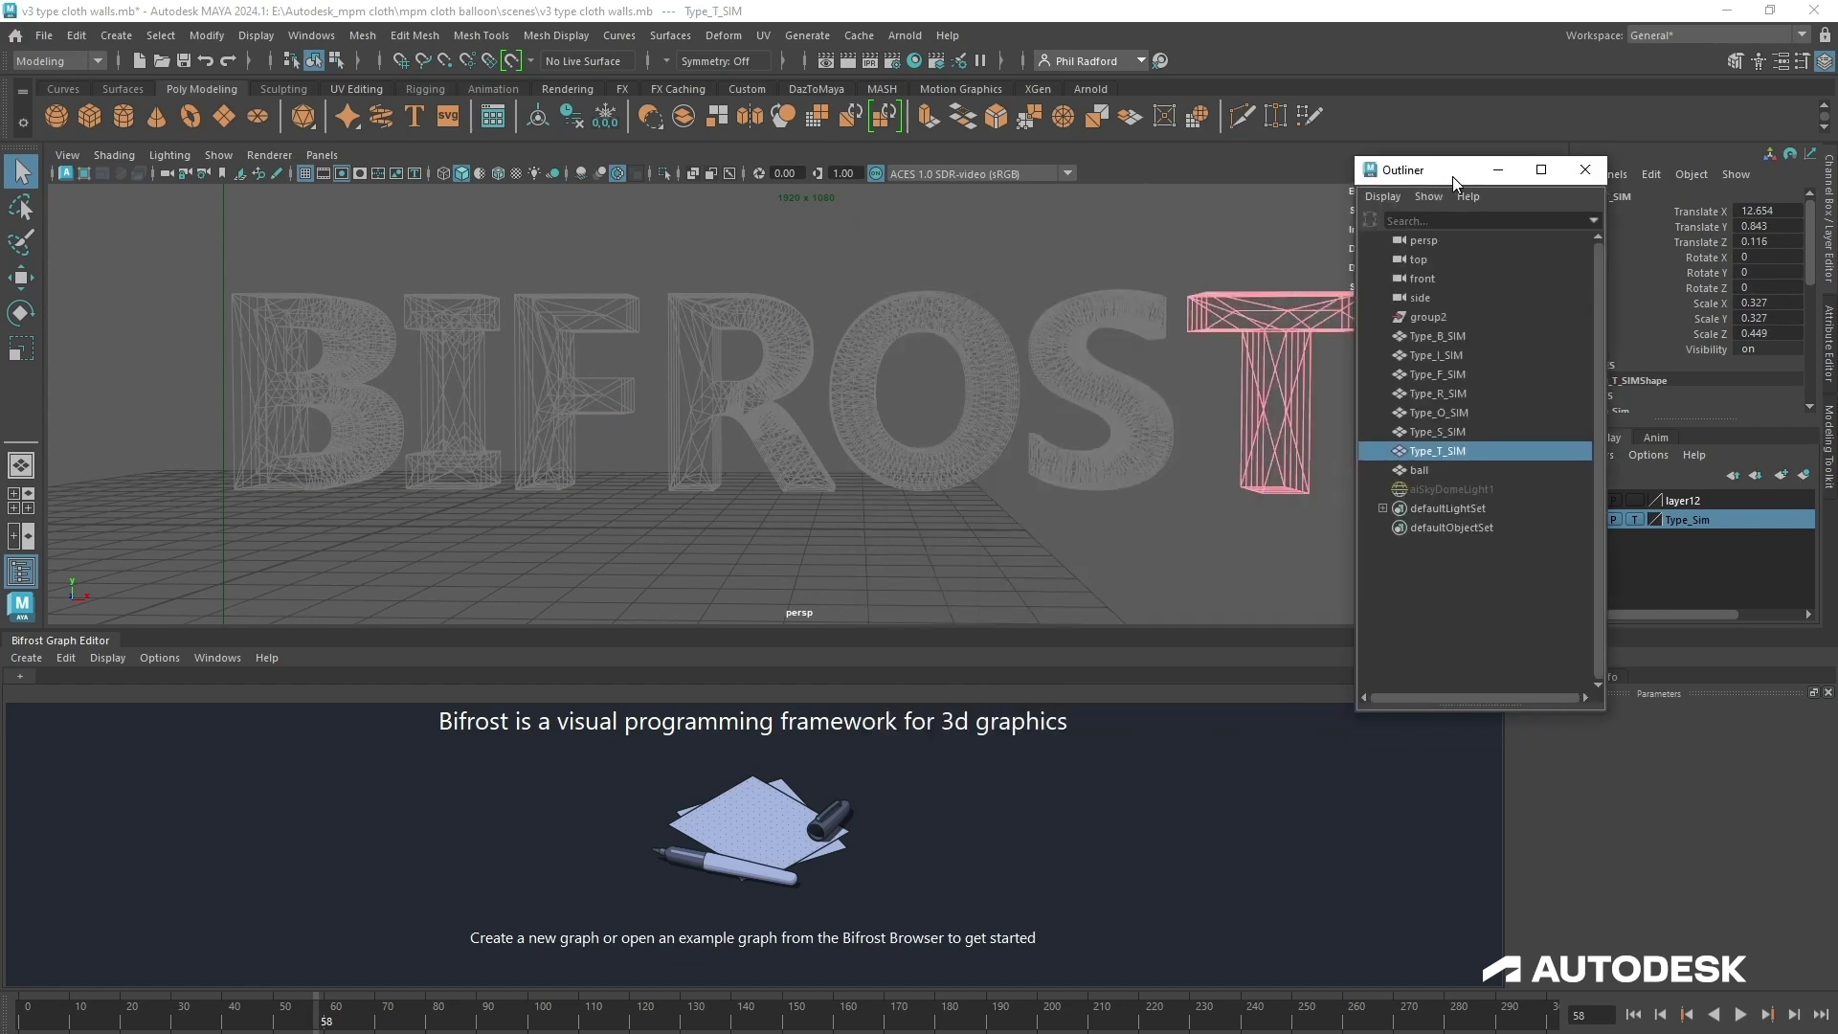
pyautogui.click(1416, 470)
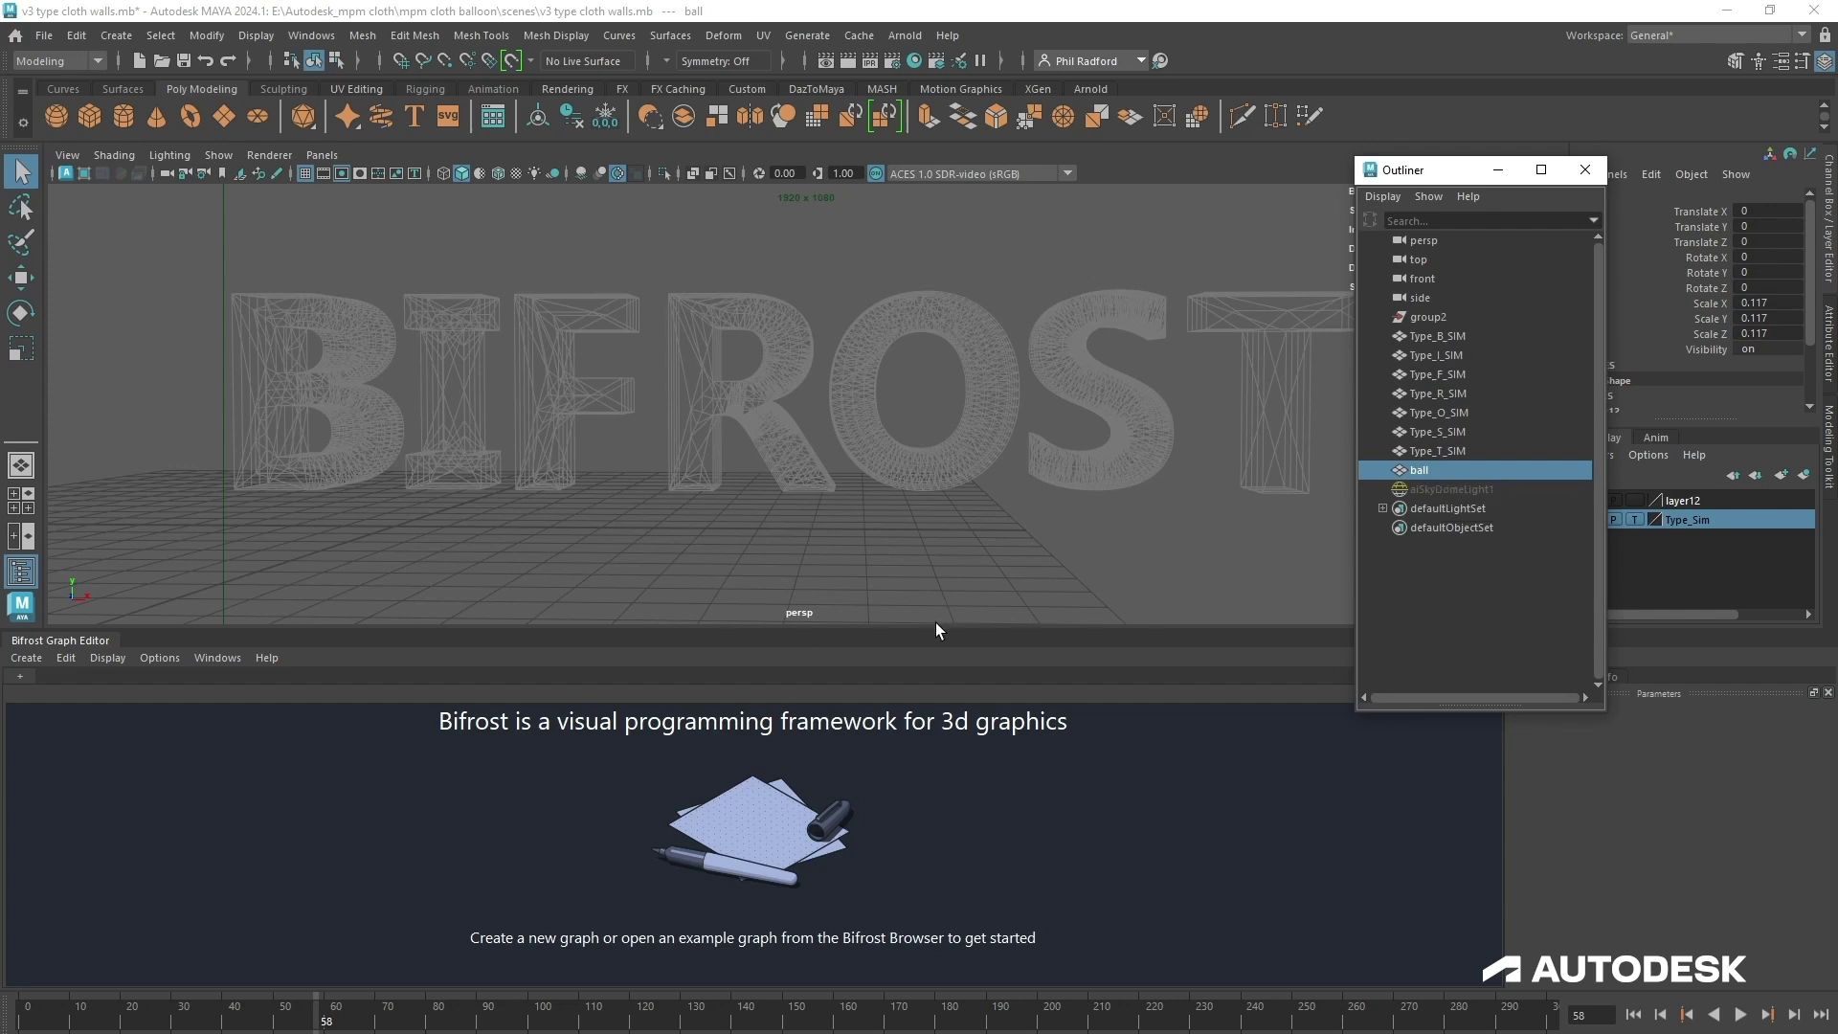
pyautogui.moveTo(938, 627); pyautogui.dragTo(943, 331)
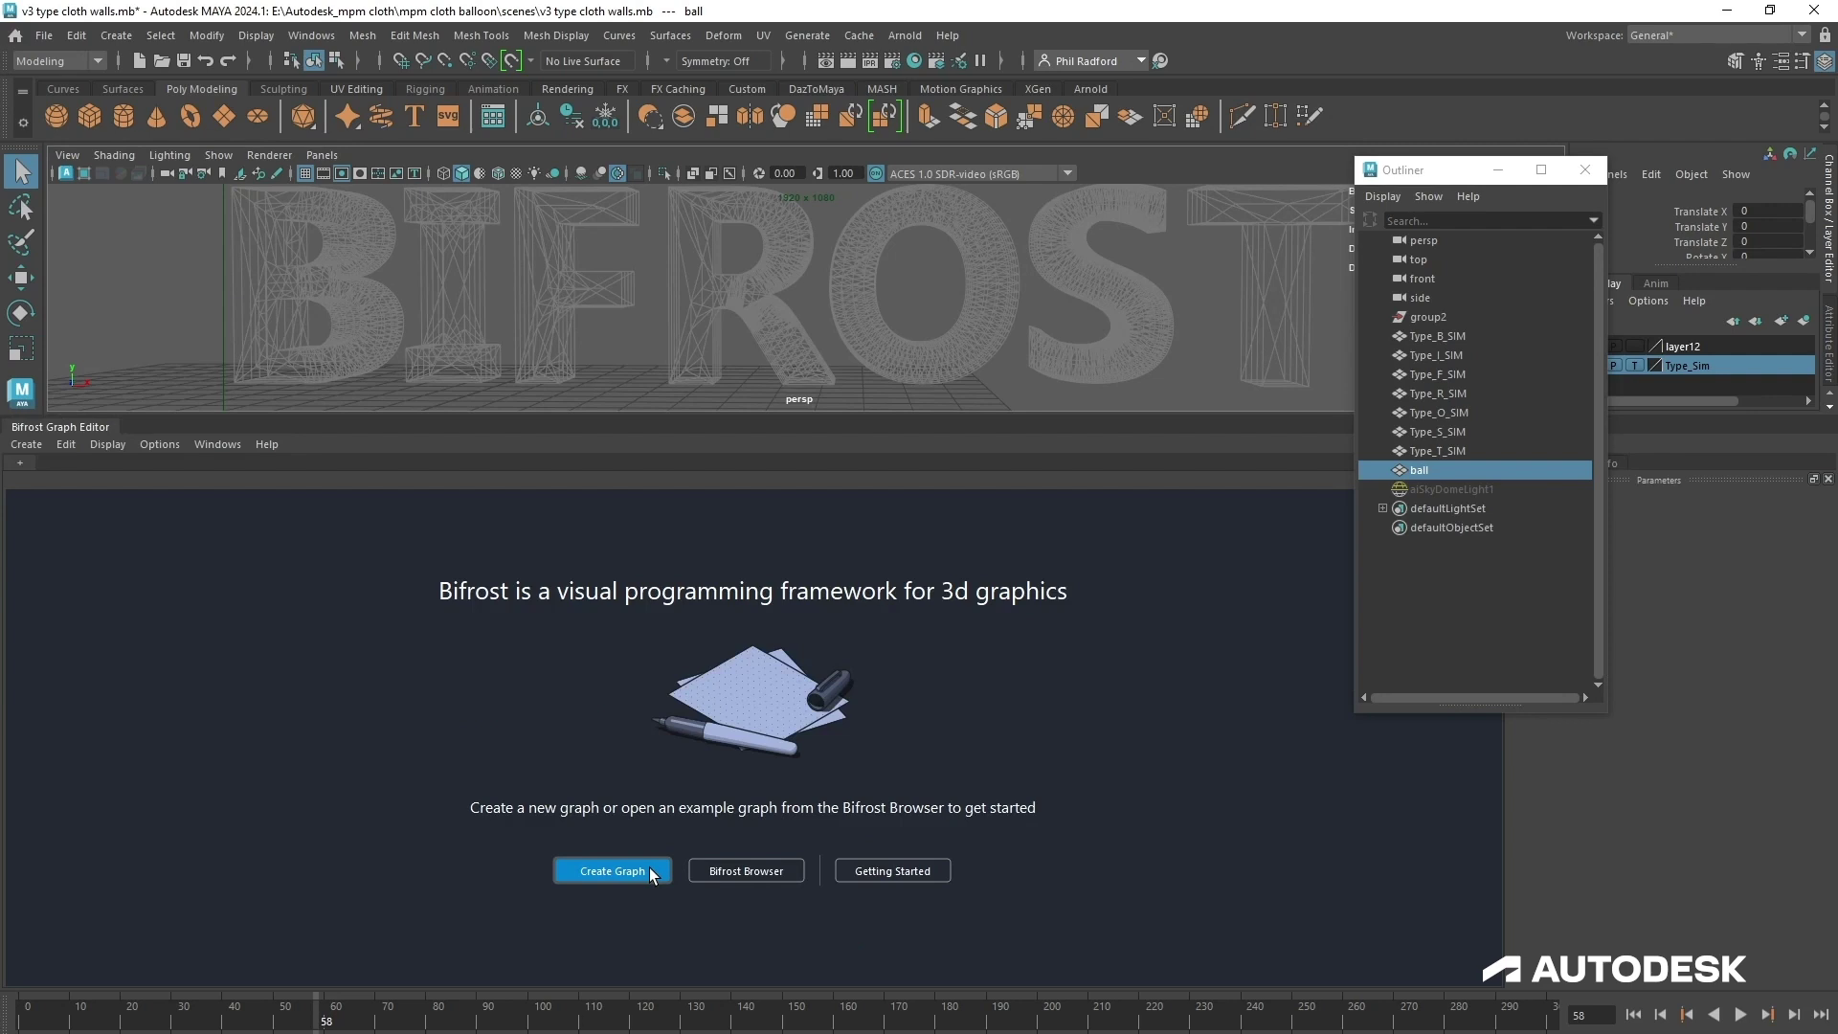
# Create a new Bifrost graph and spread its input and output nodes apart.
pyautogui.click(613, 871)
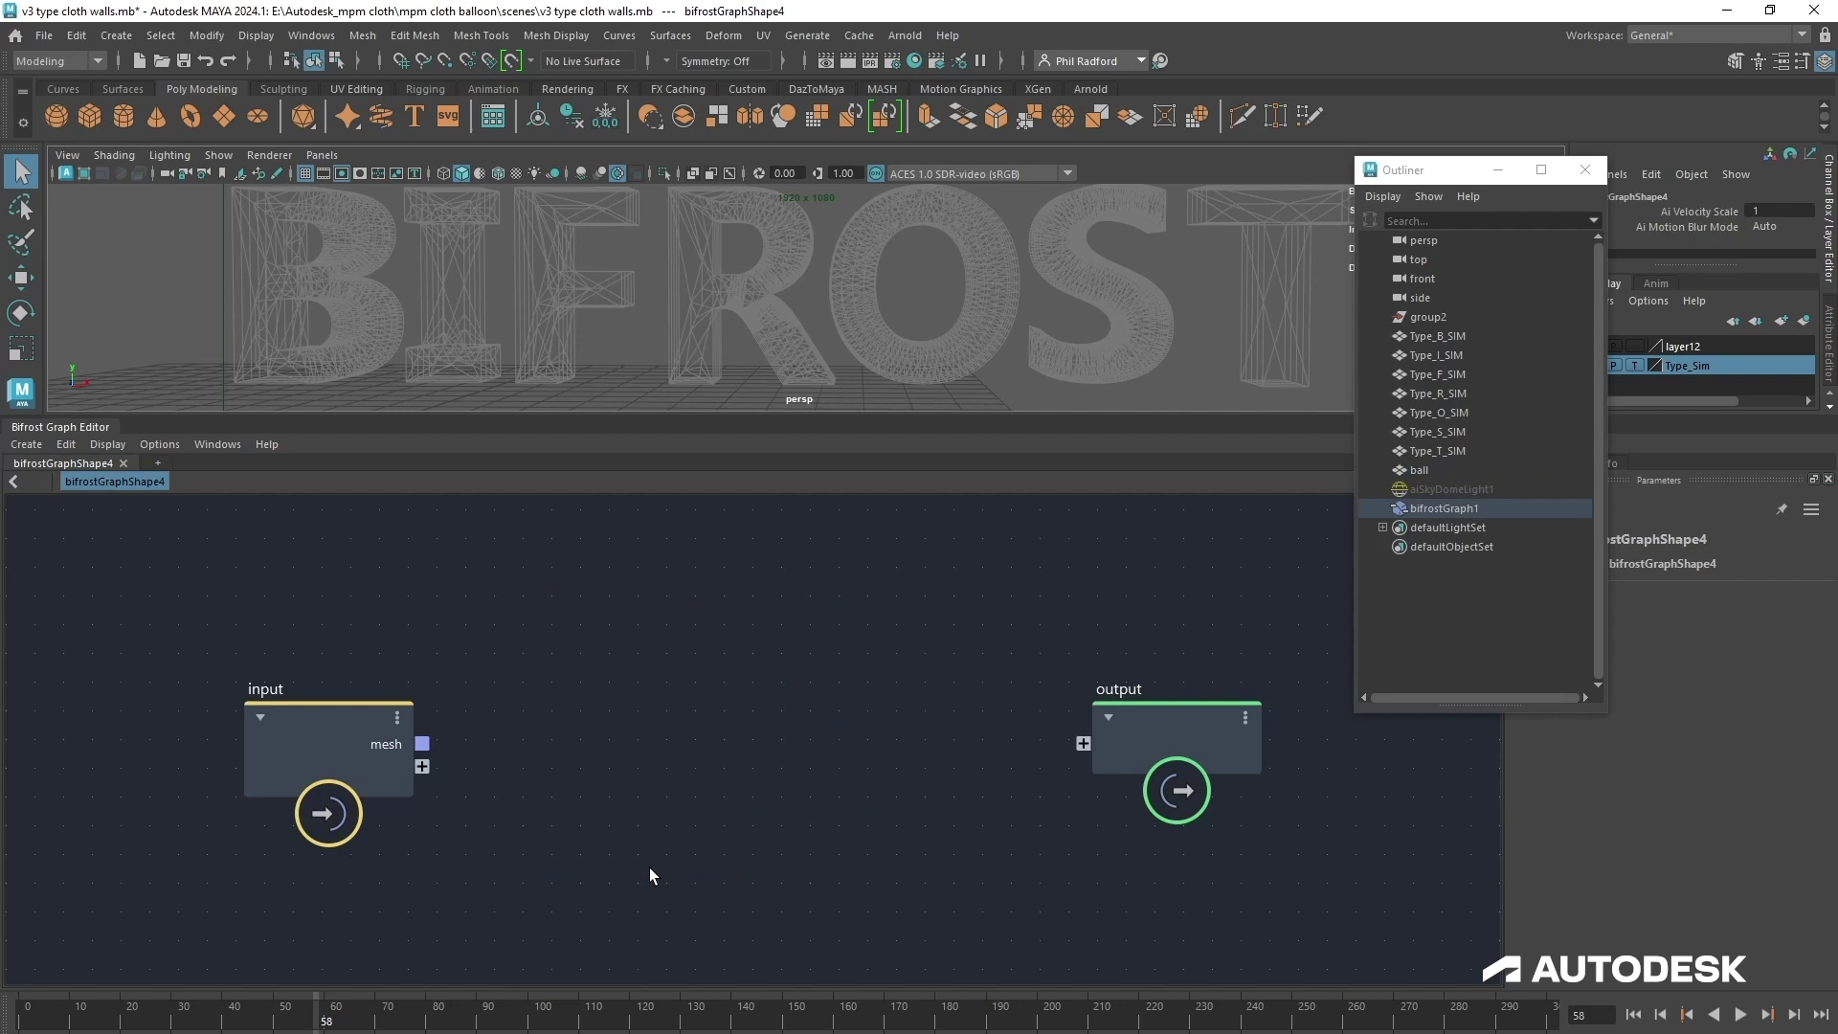
pyautogui.moveTo(239, 689); pyautogui.dragTo(2, 660)
pyautogui.moveTo(1180, 714); pyautogui.dragTo(1342, 692)
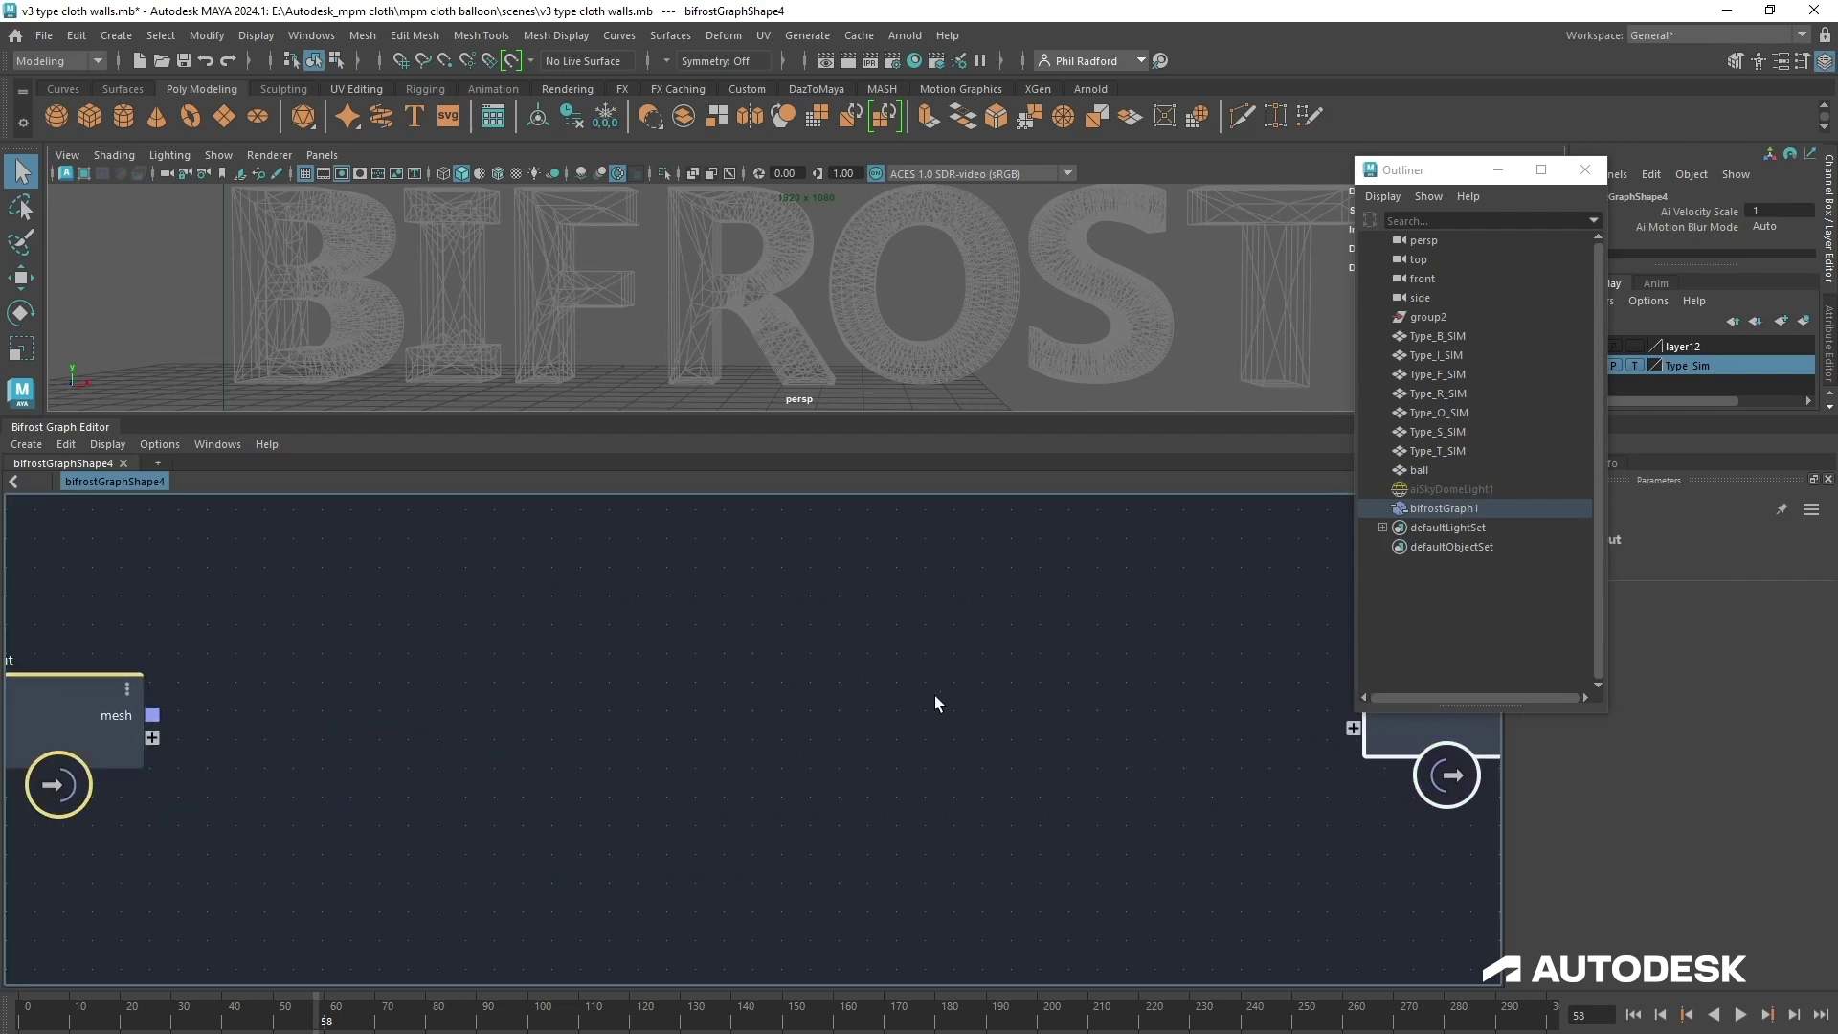
# Bring Type_B_SIM through Type_T_SIM into the graph as an Input_by_Path node and position it.
pyautogui.click(1455, 334)
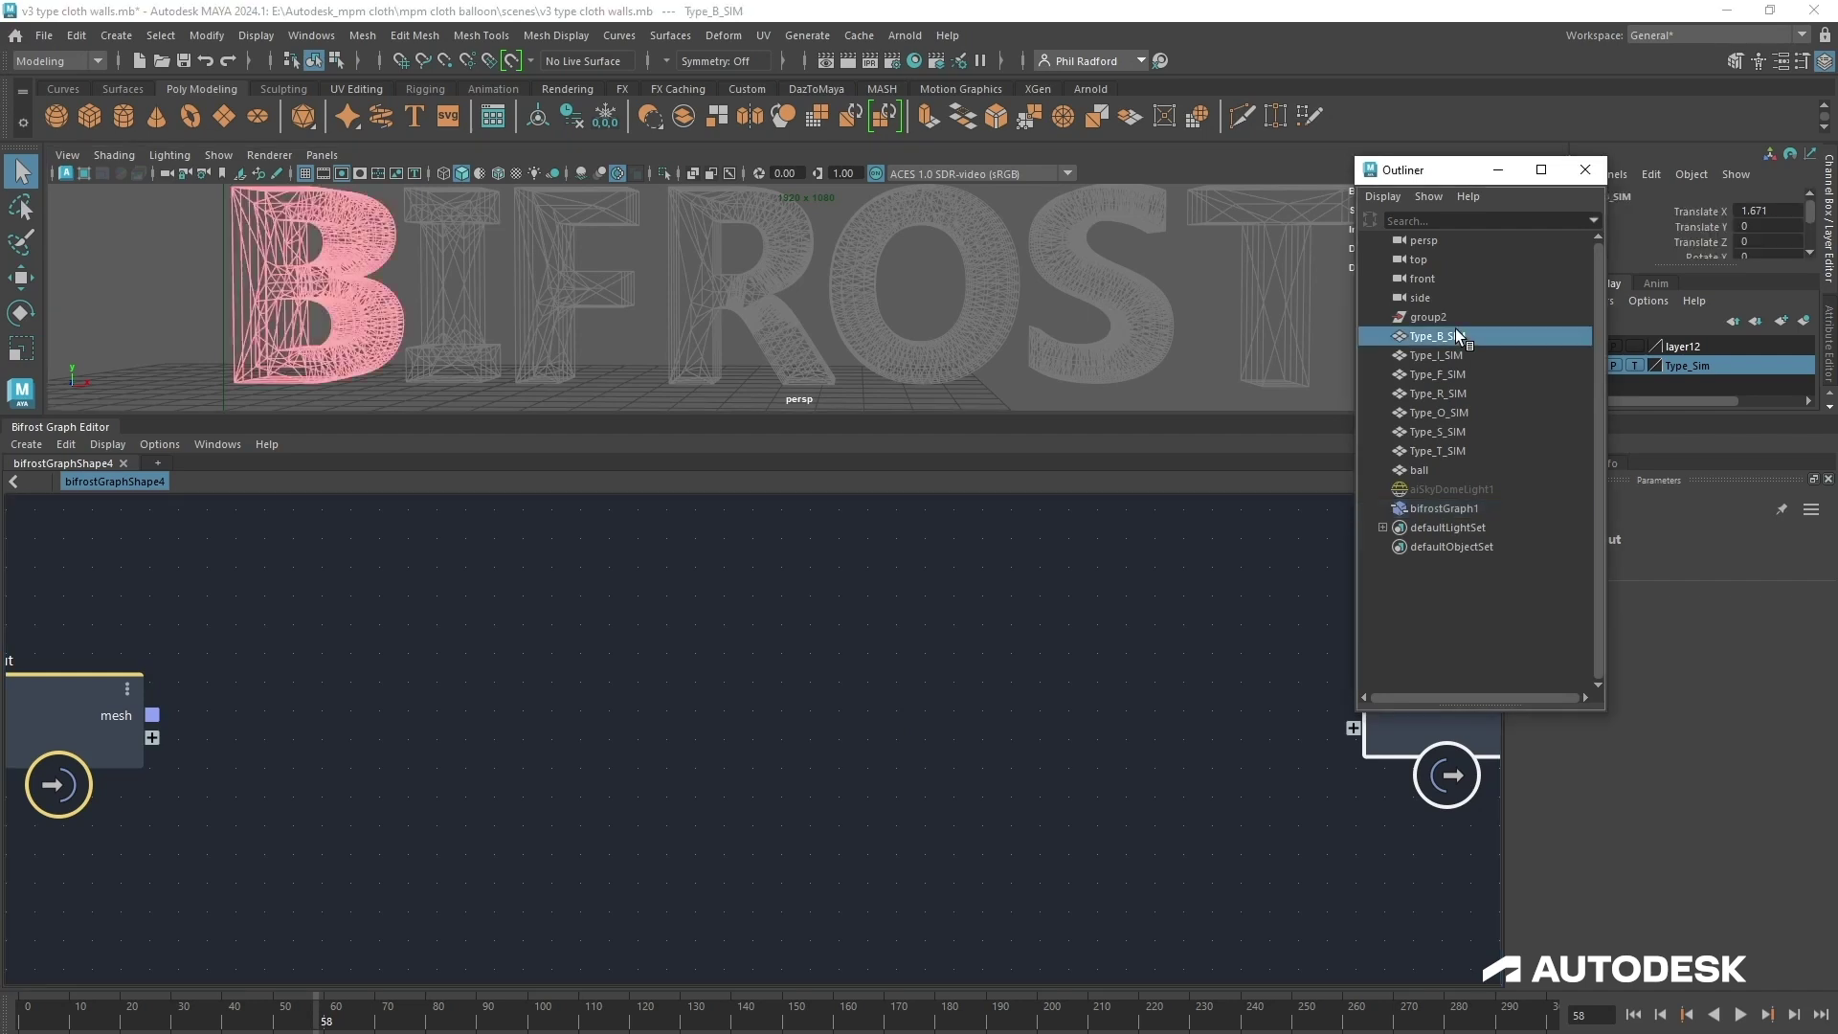
pyautogui.keyDown('shift'); pyautogui.click(1455, 449); pyautogui.keyUp('shift')
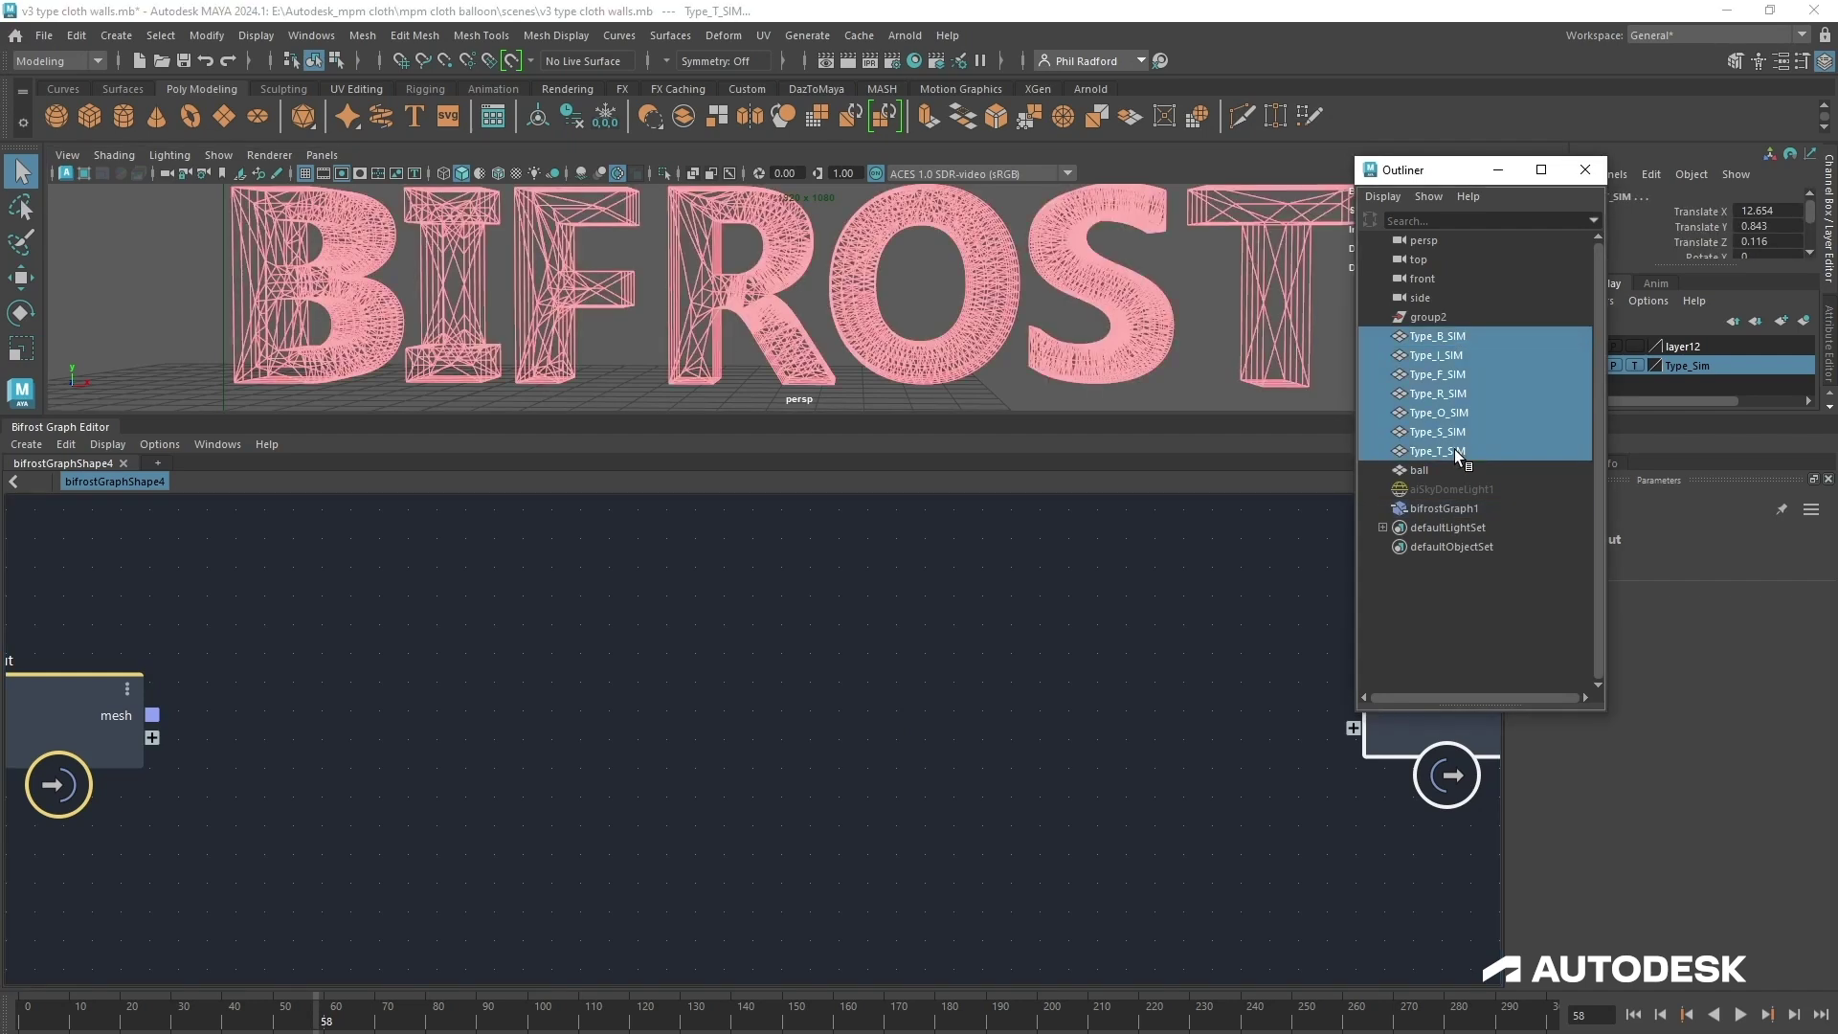
pyautogui.moveTo(1455, 450); pyautogui.dragTo(474, 760)
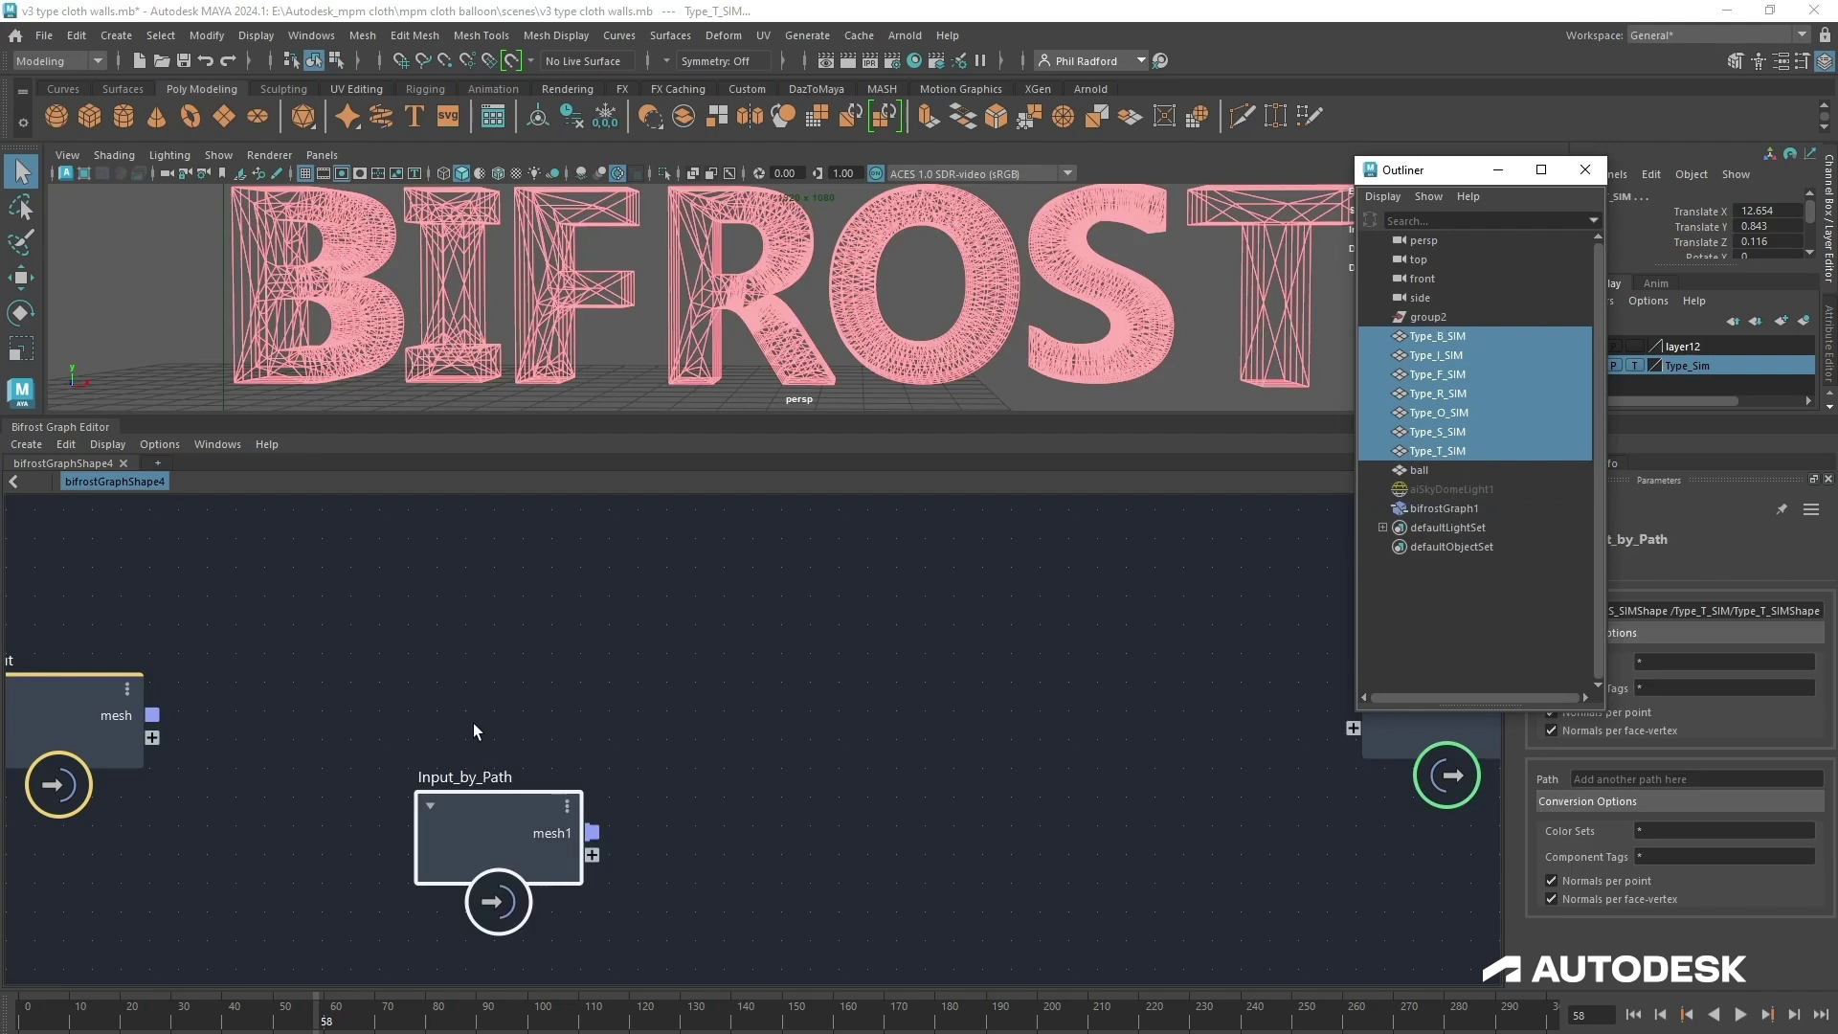
pyautogui.moveTo(489, 821); pyautogui.dragTo(191, 941)
pyautogui.press('a')
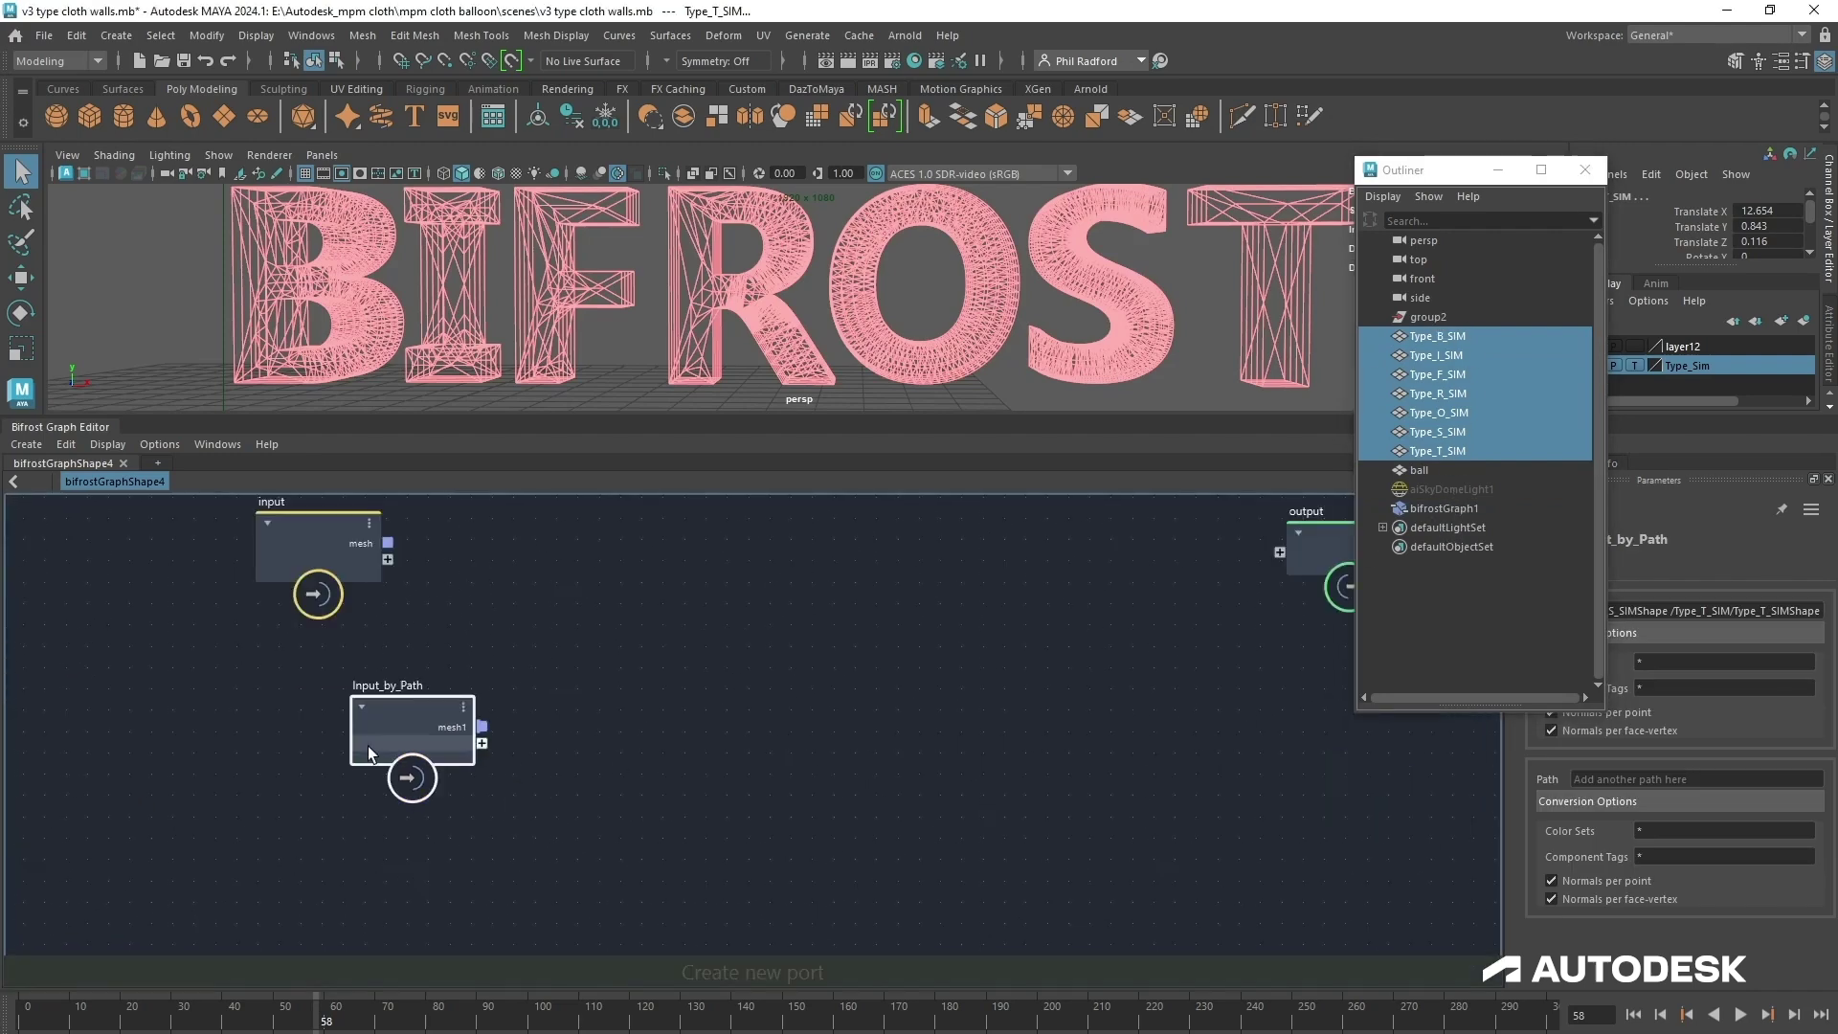
pyautogui.moveTo(368, 745); pyautogui.dragTo(311, 843)
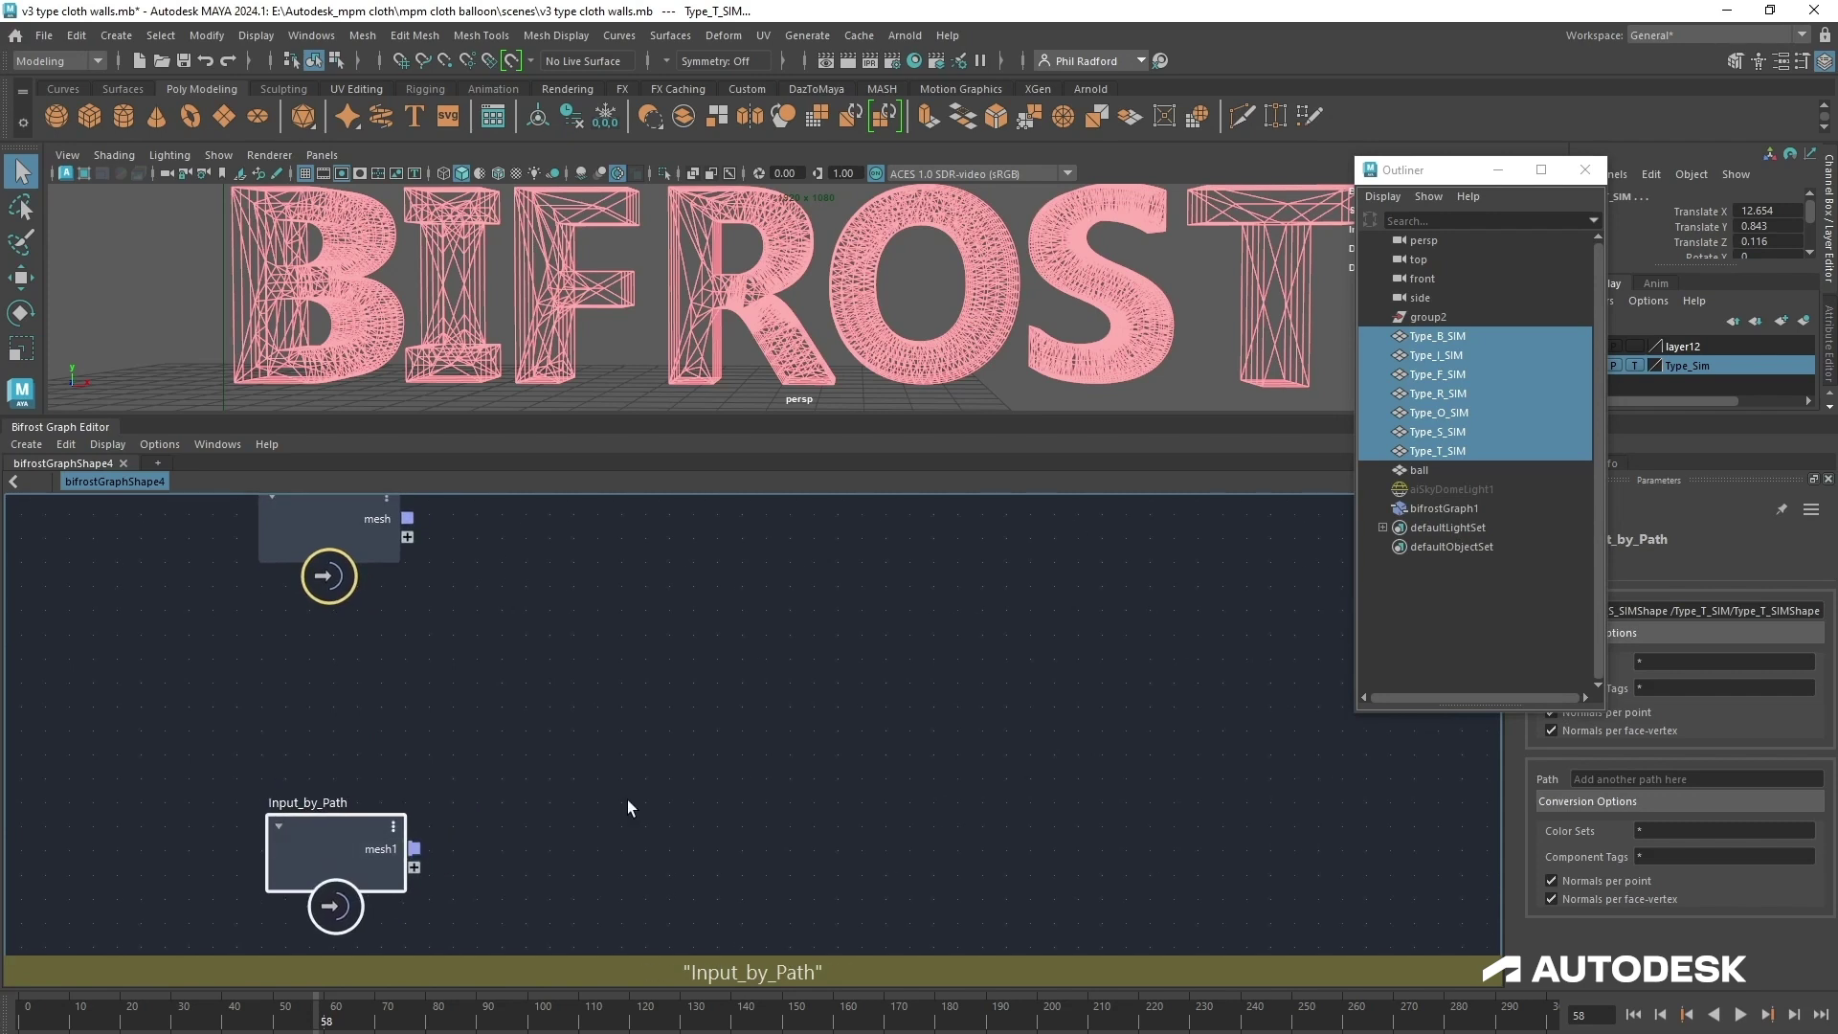
# Add a collider node fed by the Input_by_Path letter meshes and arrange both nodes.
pyautogui.click(808, 796)
pyautogui.press('Tab')
pyautogui.write('col')
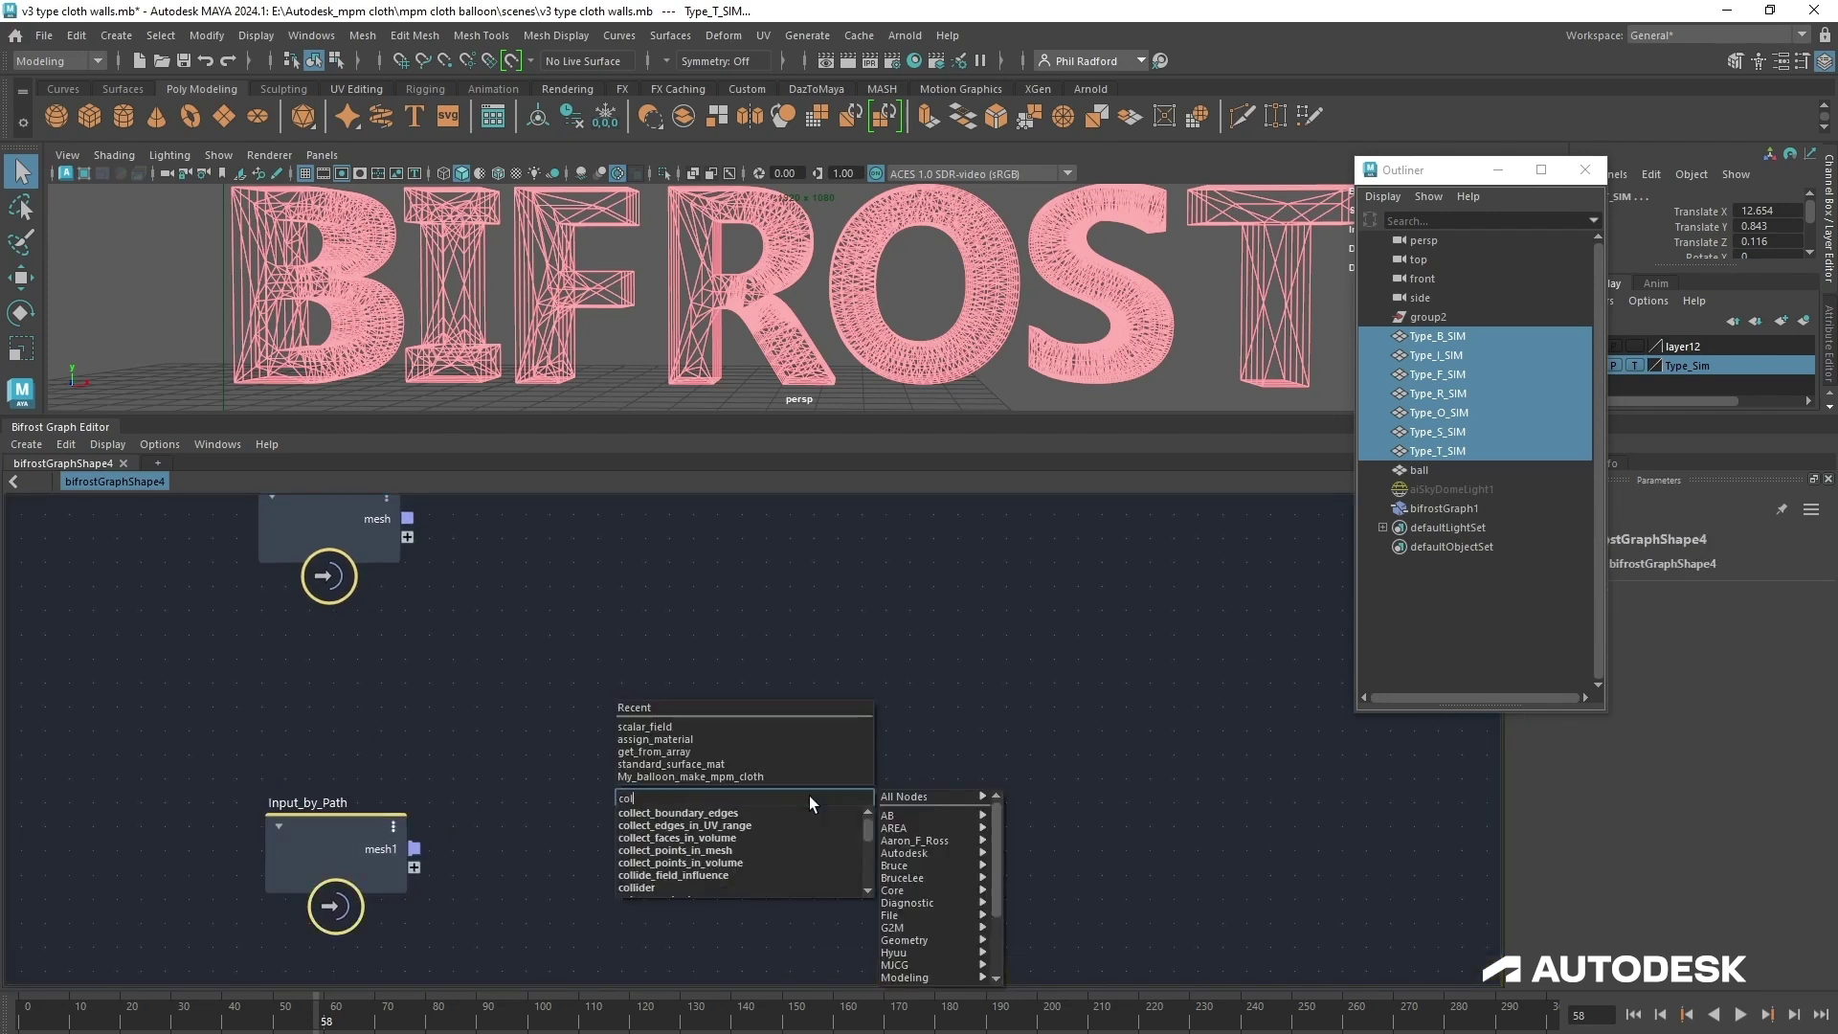
pyautogui.write('lider')
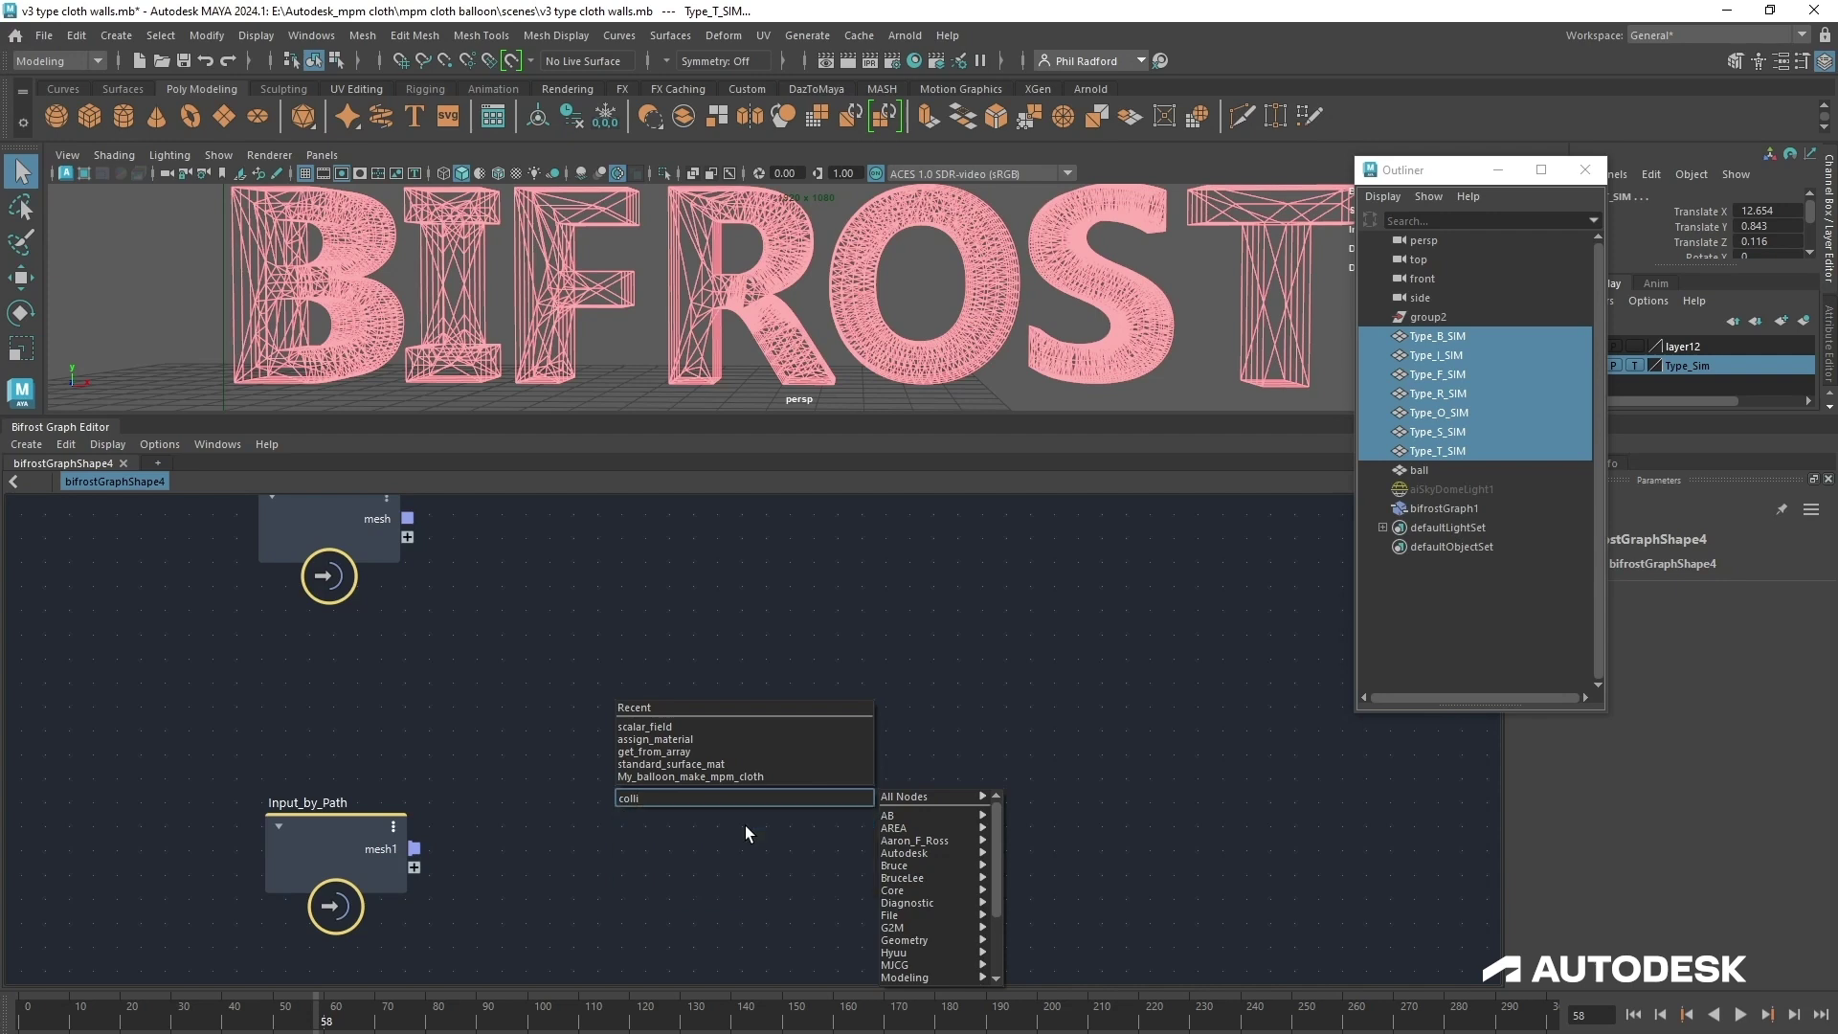
pyautogui.click(744, 825)
pyautogui.moveTo(414, 848); pyautogui.dragTo(701, 803)
pyautogui.moveTo(350, 848); pyautogui.dragTo(341, 817)
pyautogui.moveTo(742, 756); pyautogui.dragTo(692, 716)
# Set the collider to Absolute resolution with Friction 0 and Bounciness 0.
pyautogui.moveTo(1436, 169); pyautogui.dragTo(799, 150)
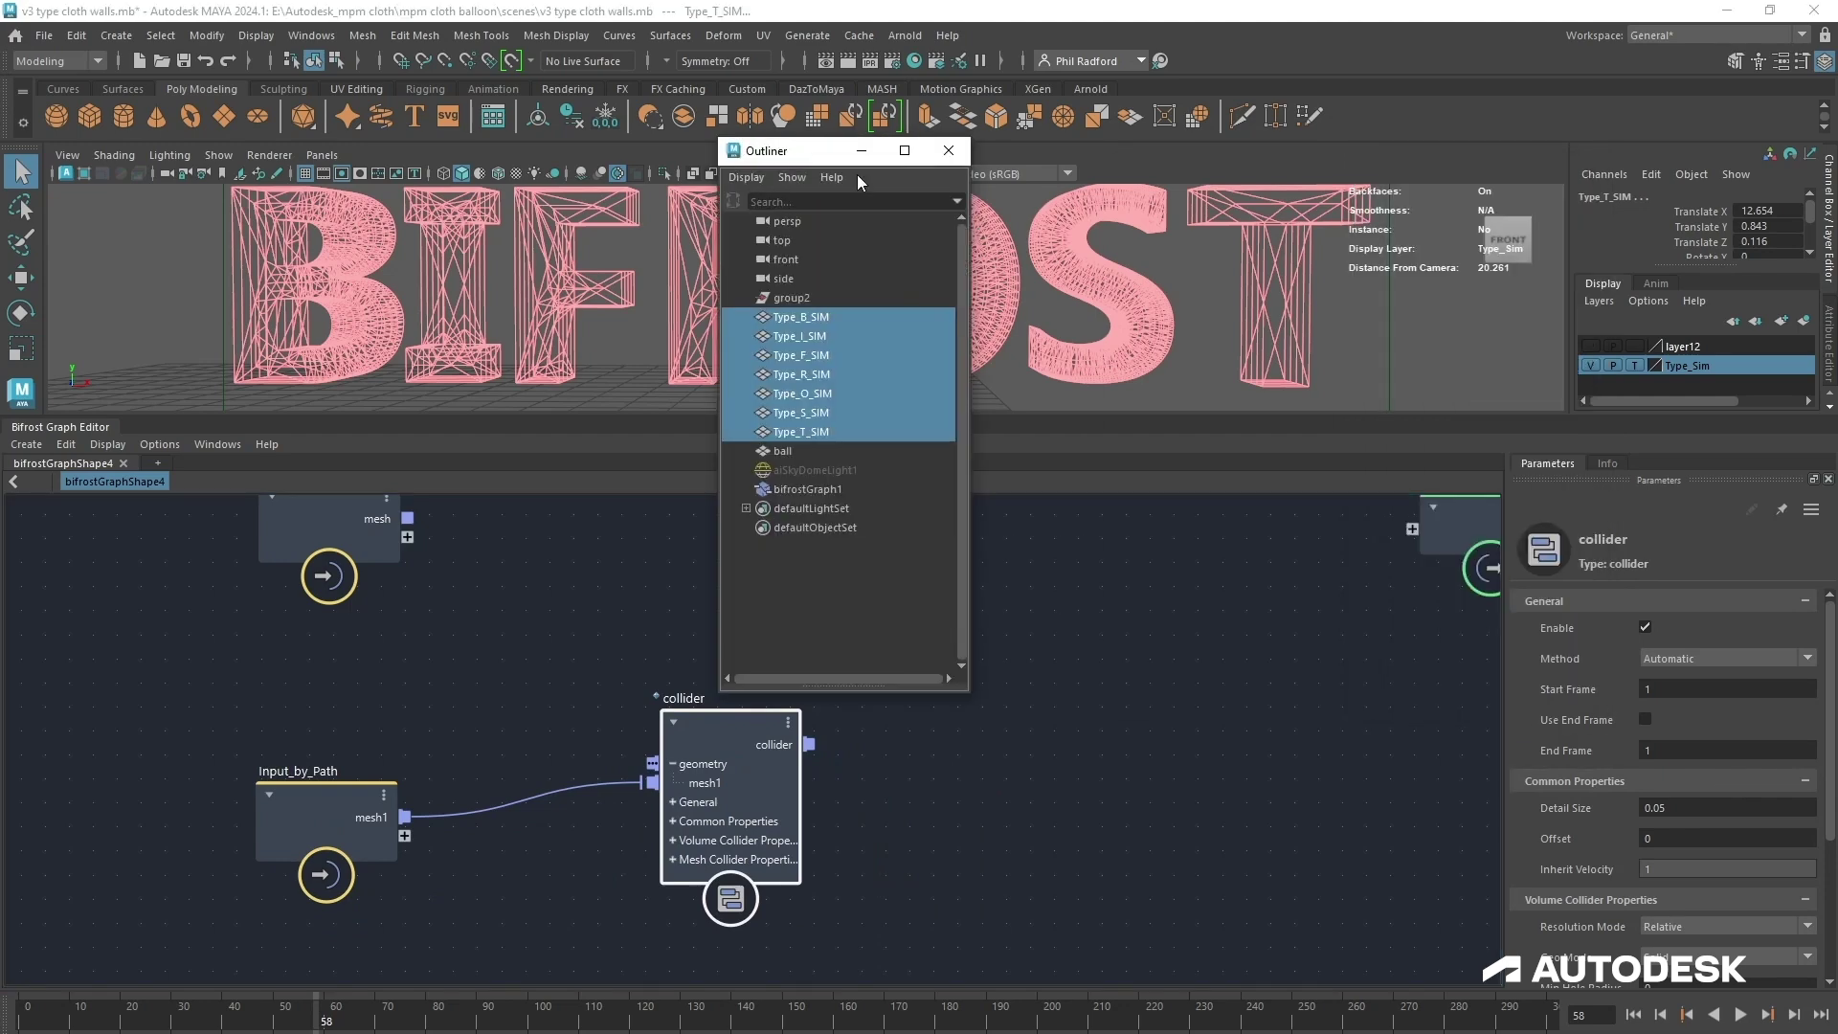
pyautogui.scroll(-5, 1614, 771)
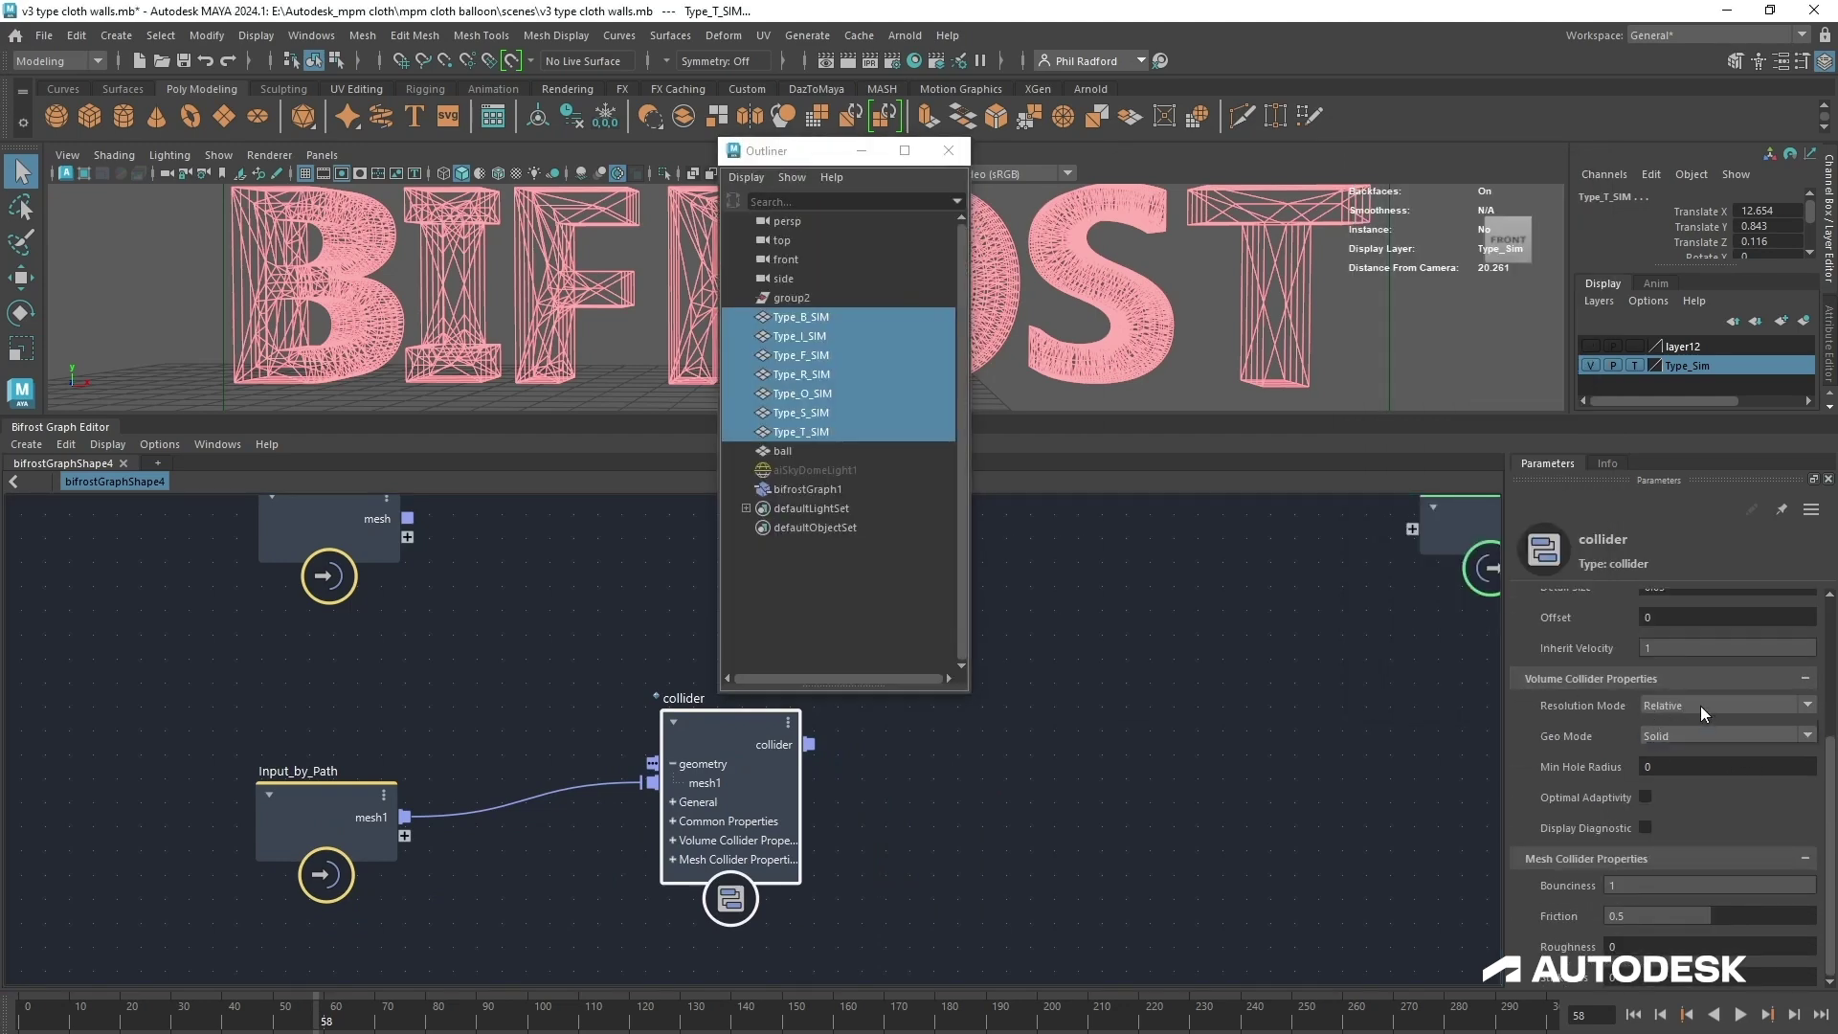
pyautogui.click(1700, 704)
pyautogui.click(1686, 724)
pyautogui.click(1690, 915)
pyautogui.write('0')
pyautogui.moveTo(1752, 892); pyautogui.dragTo(1392, 892)
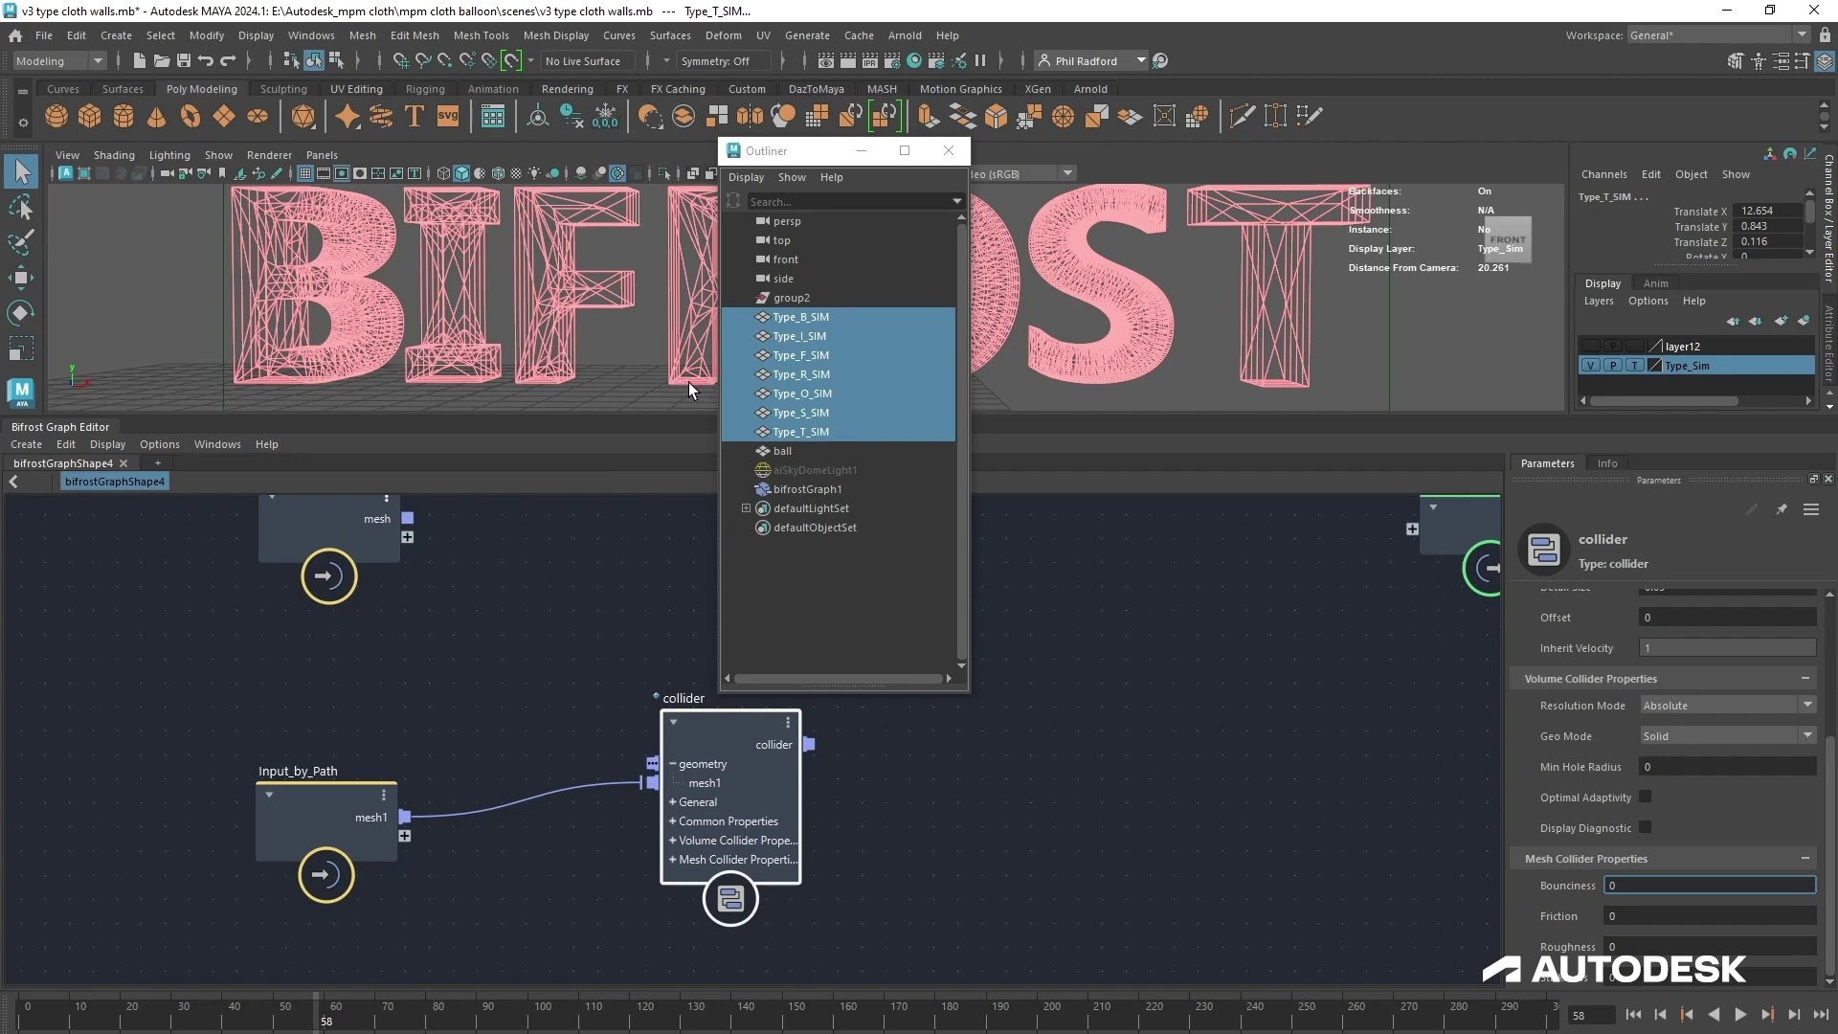
pyautogui.moveTo(810, 158); pyautogui.dragTo(1837, 235)
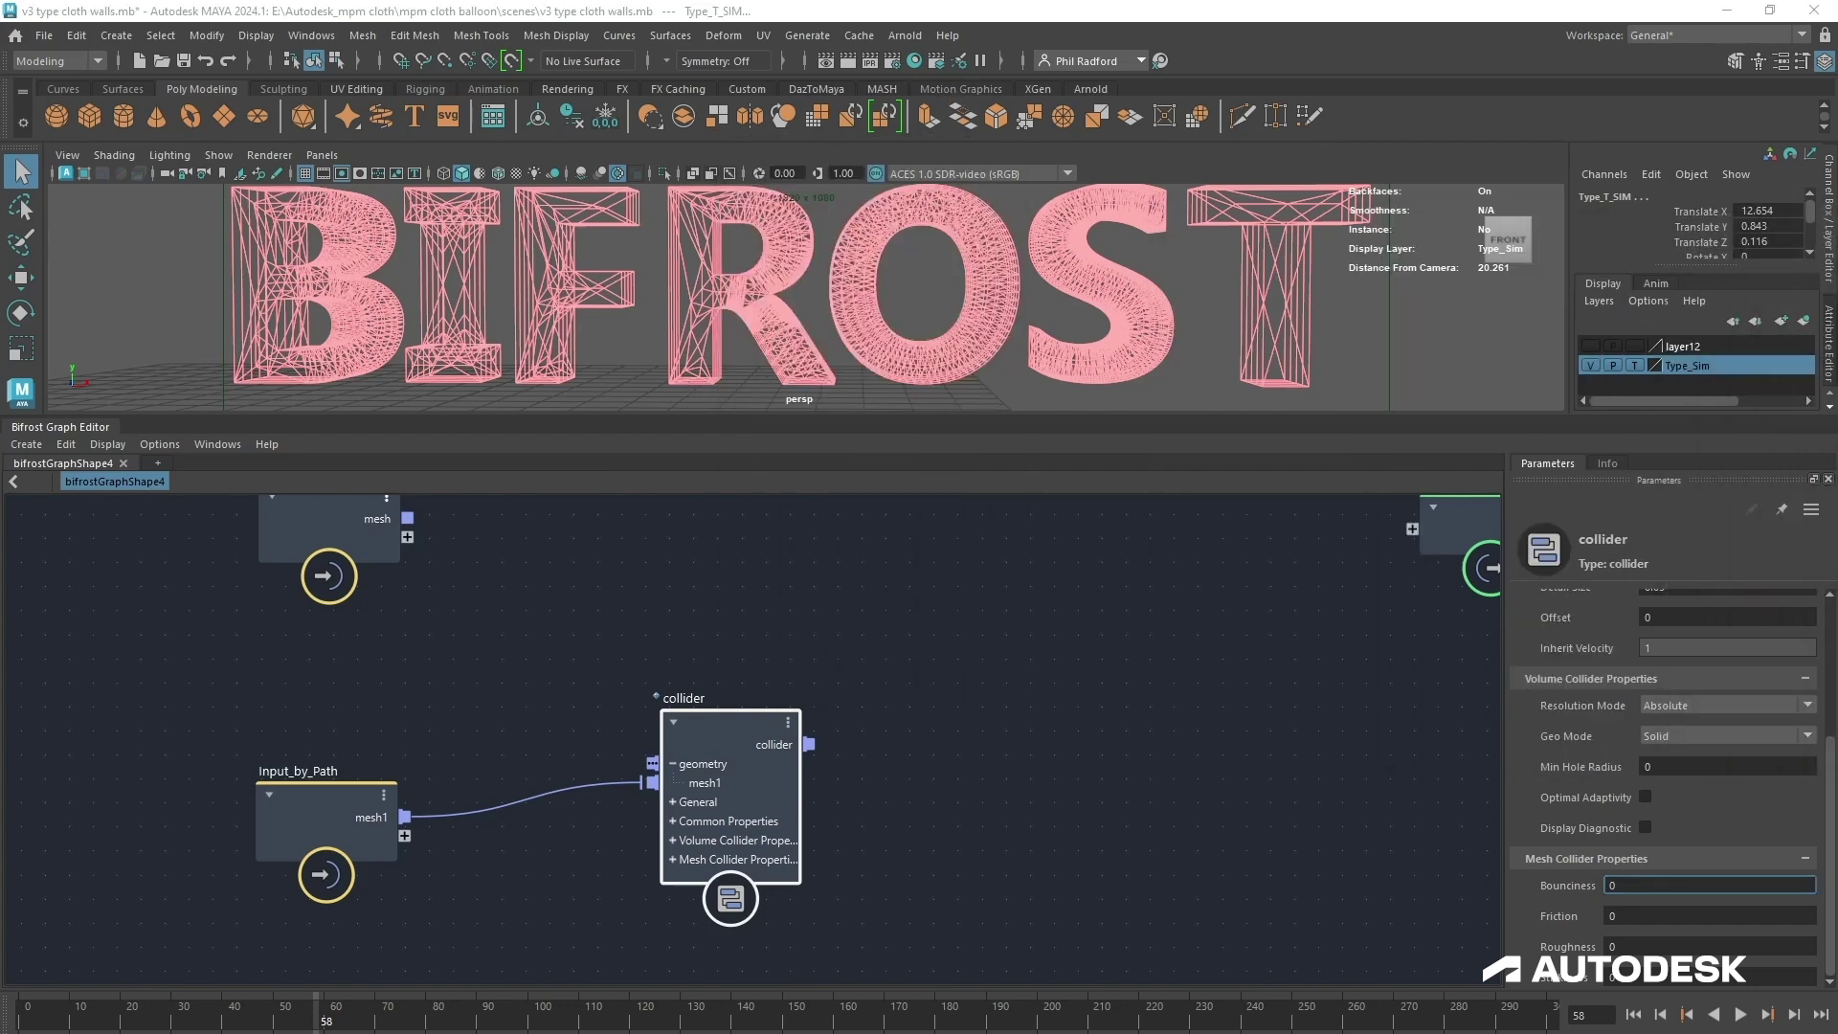
# Add a cloth_mpm_set_up compound and explode it into its individual nodes.
pyautogui.moveTo(704, 699); pyautogui.dragTo(617, 726)
pyautogui.scroll(-2, 871, 689)
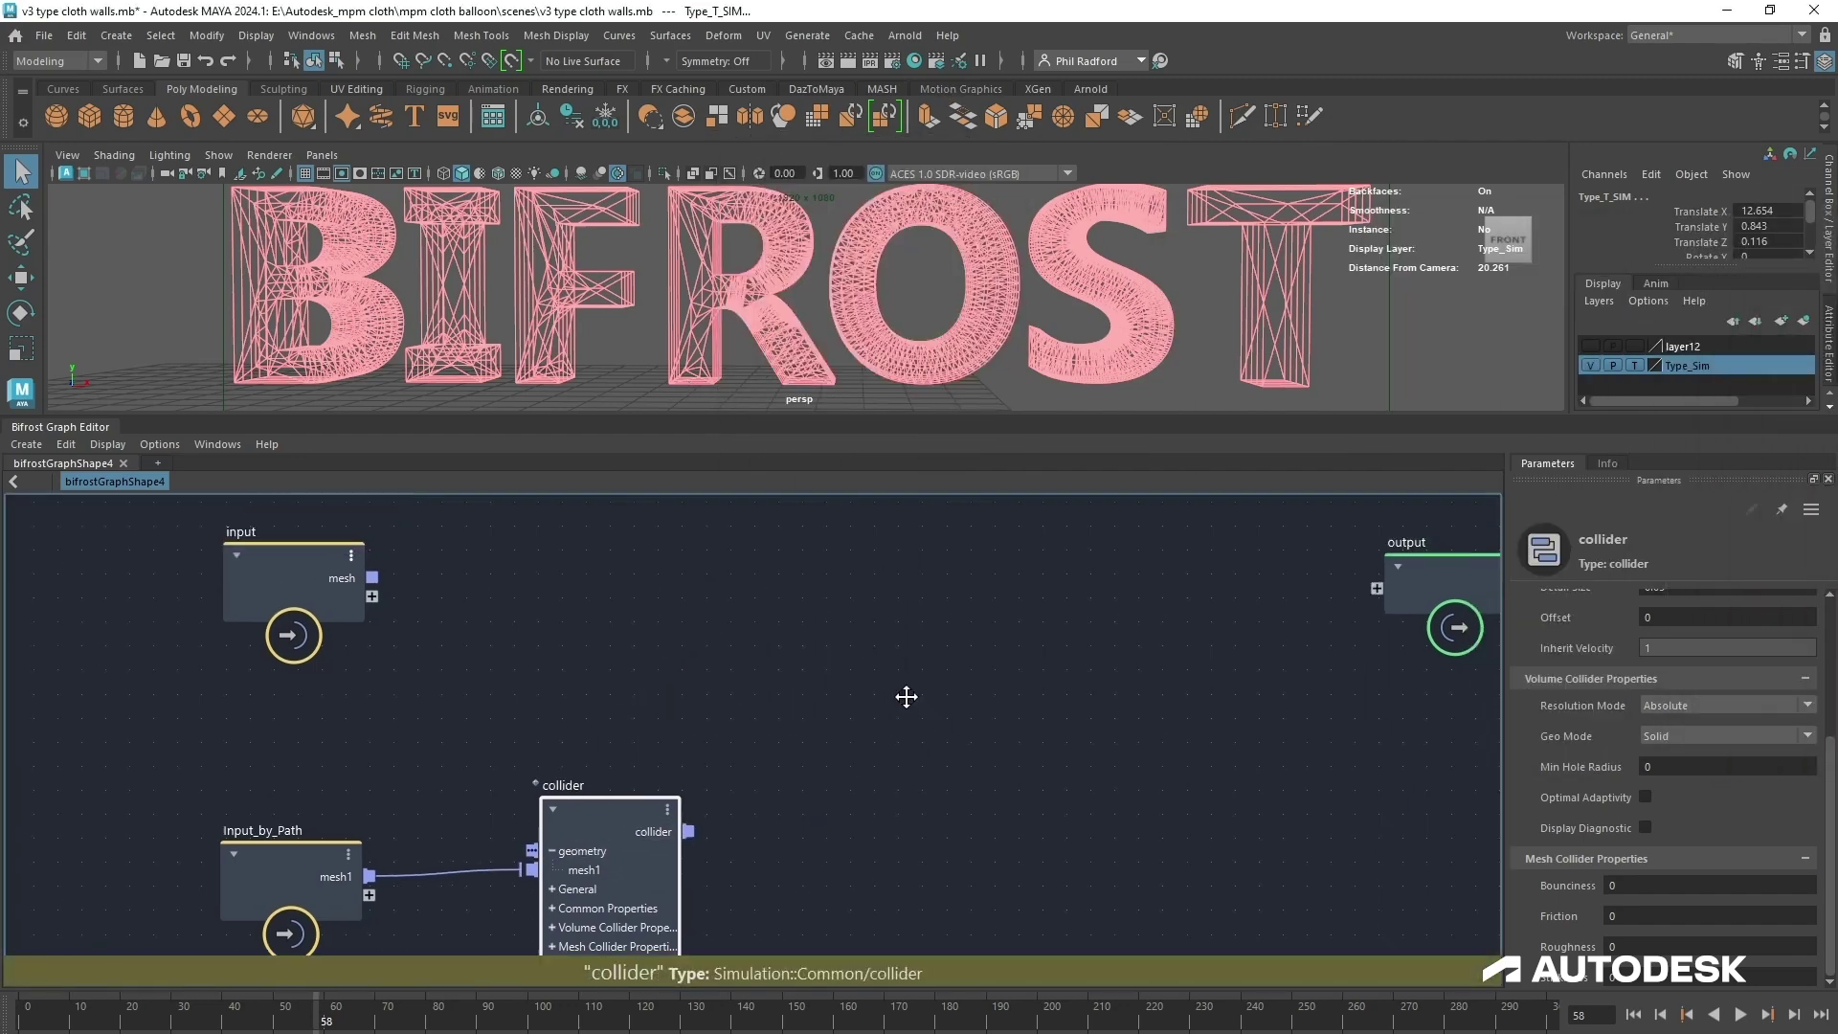
pyautogui.click(898, 664)
pyautogui.press('Tab')
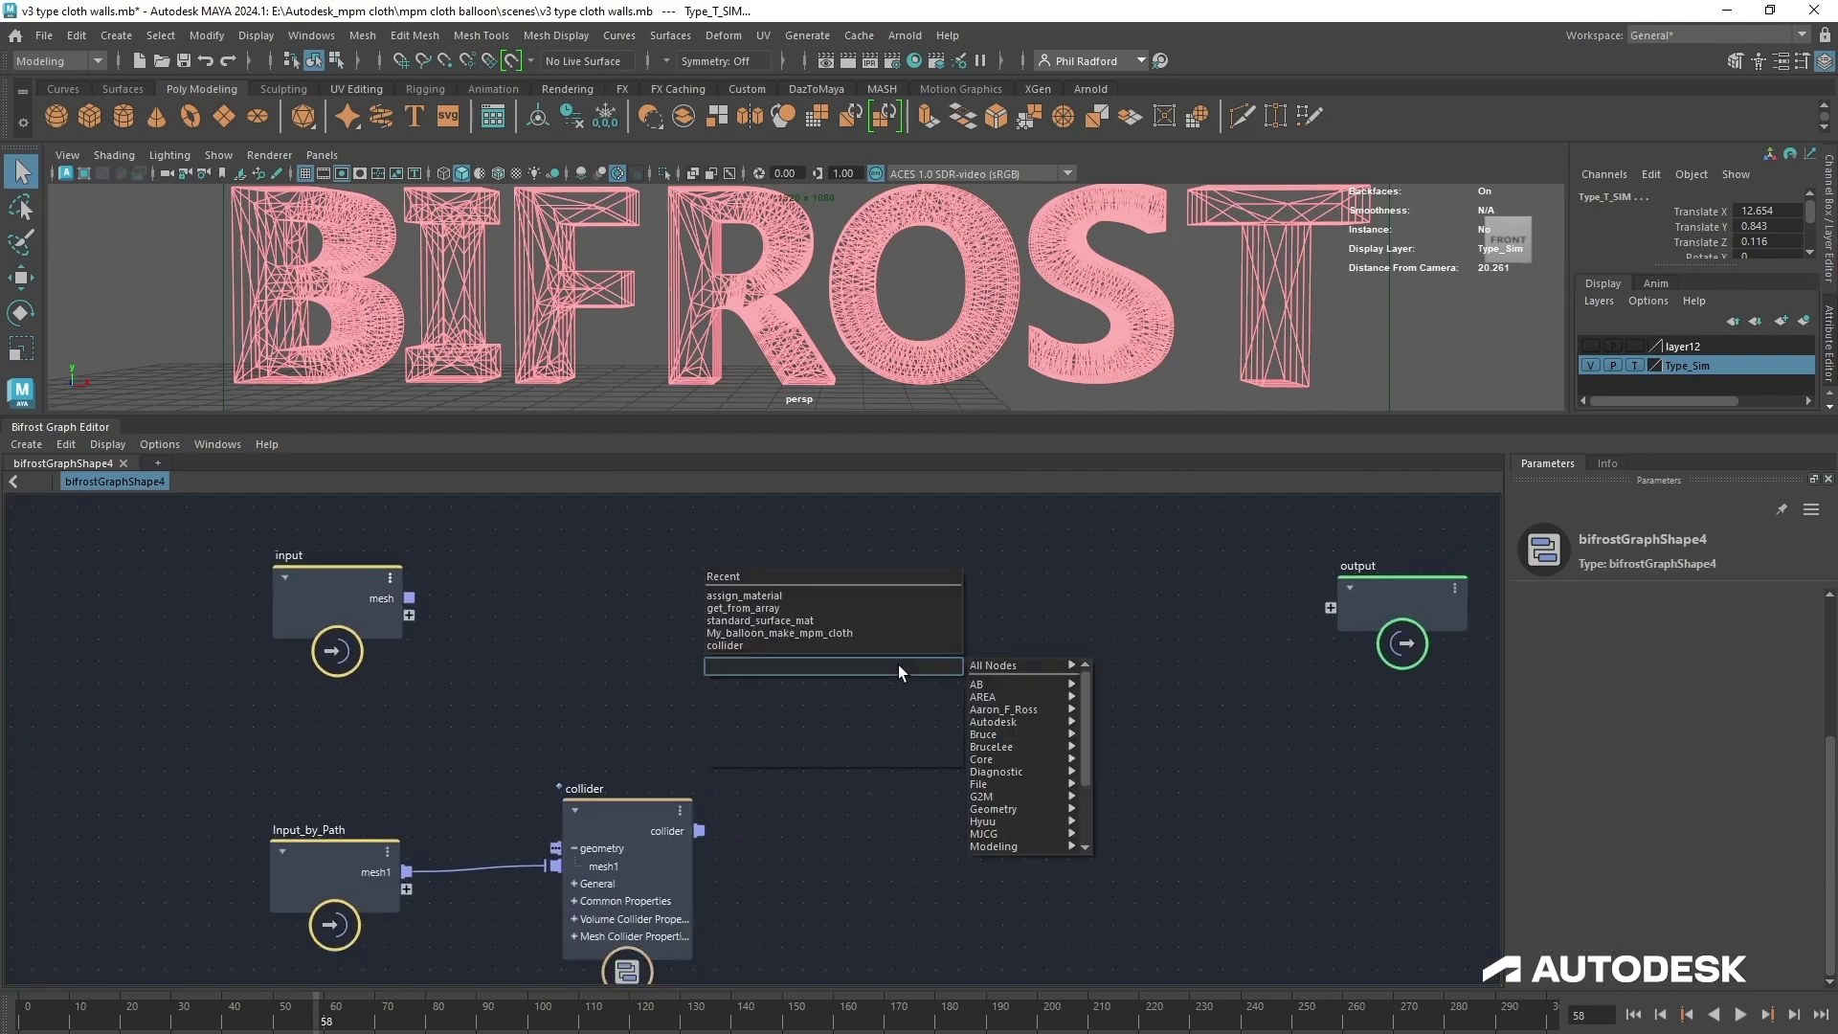
pyautogui.write('cloth')
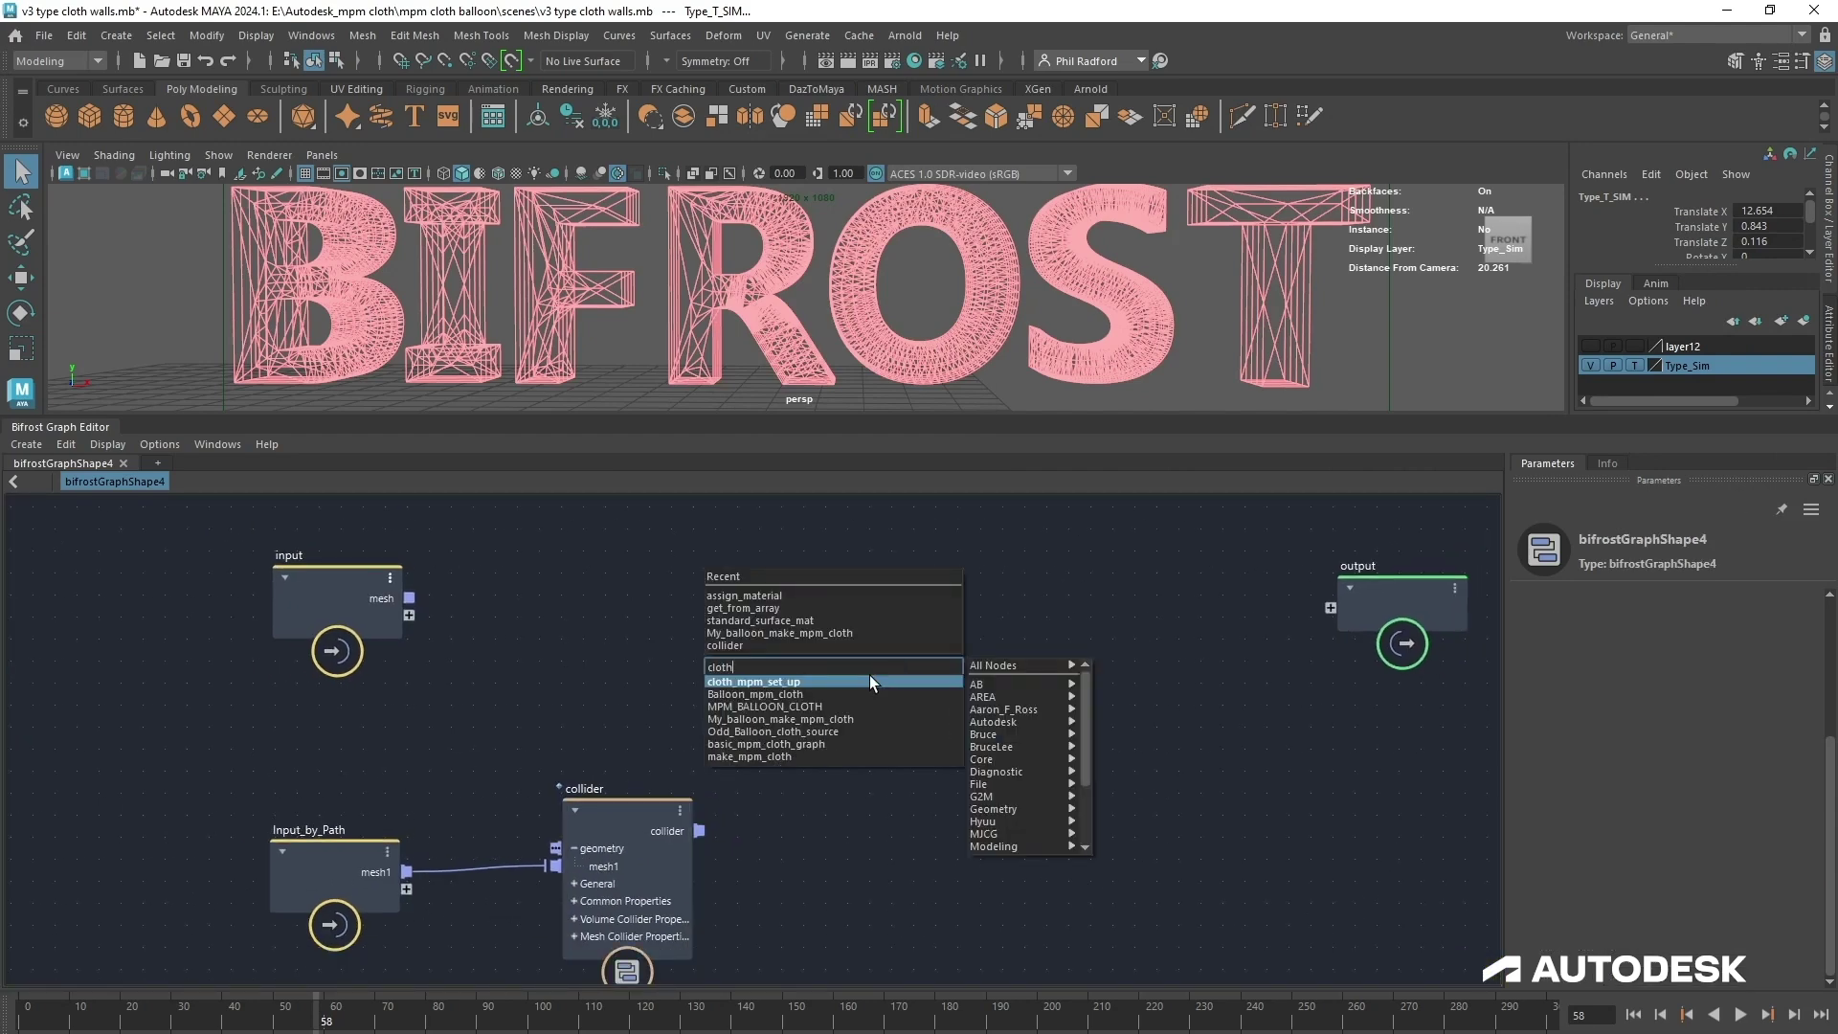
pyautogui.click(870, 675)
pyautogui.moveTo(903, 697); pyautogui.dragTo(1015, 658)
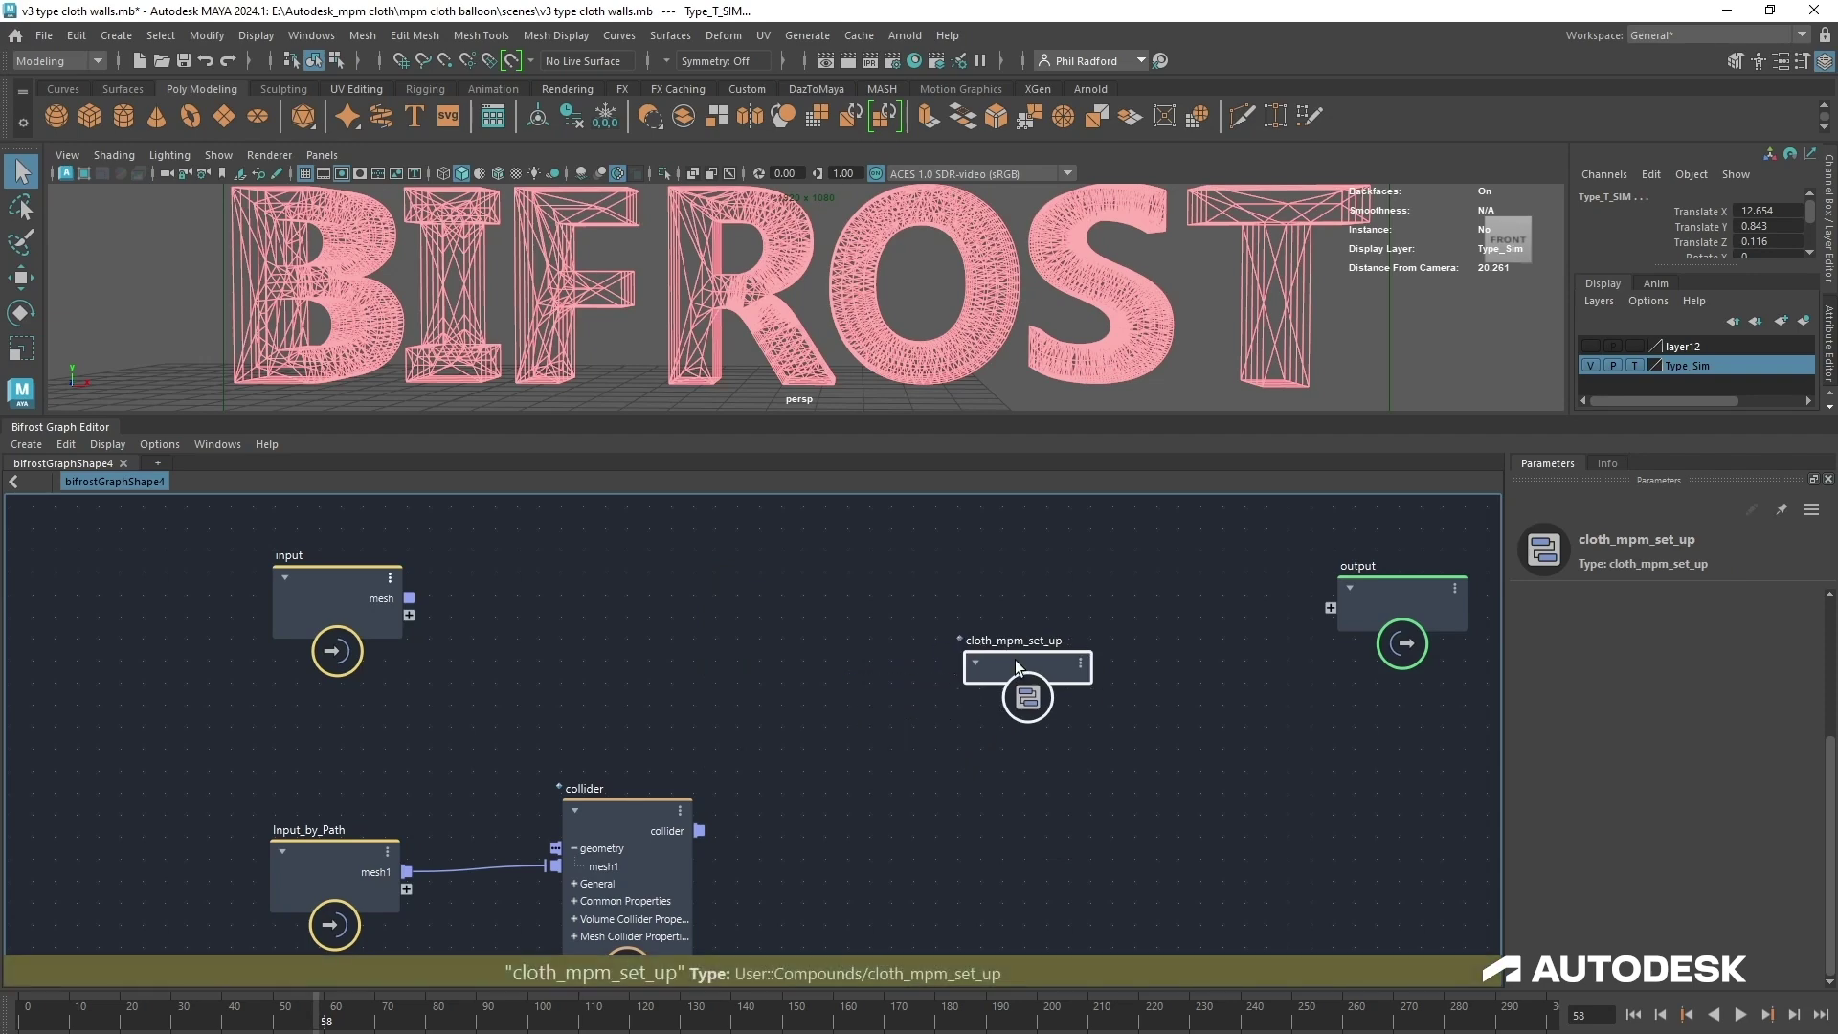
pyautogui.rightClick(1015, 660)
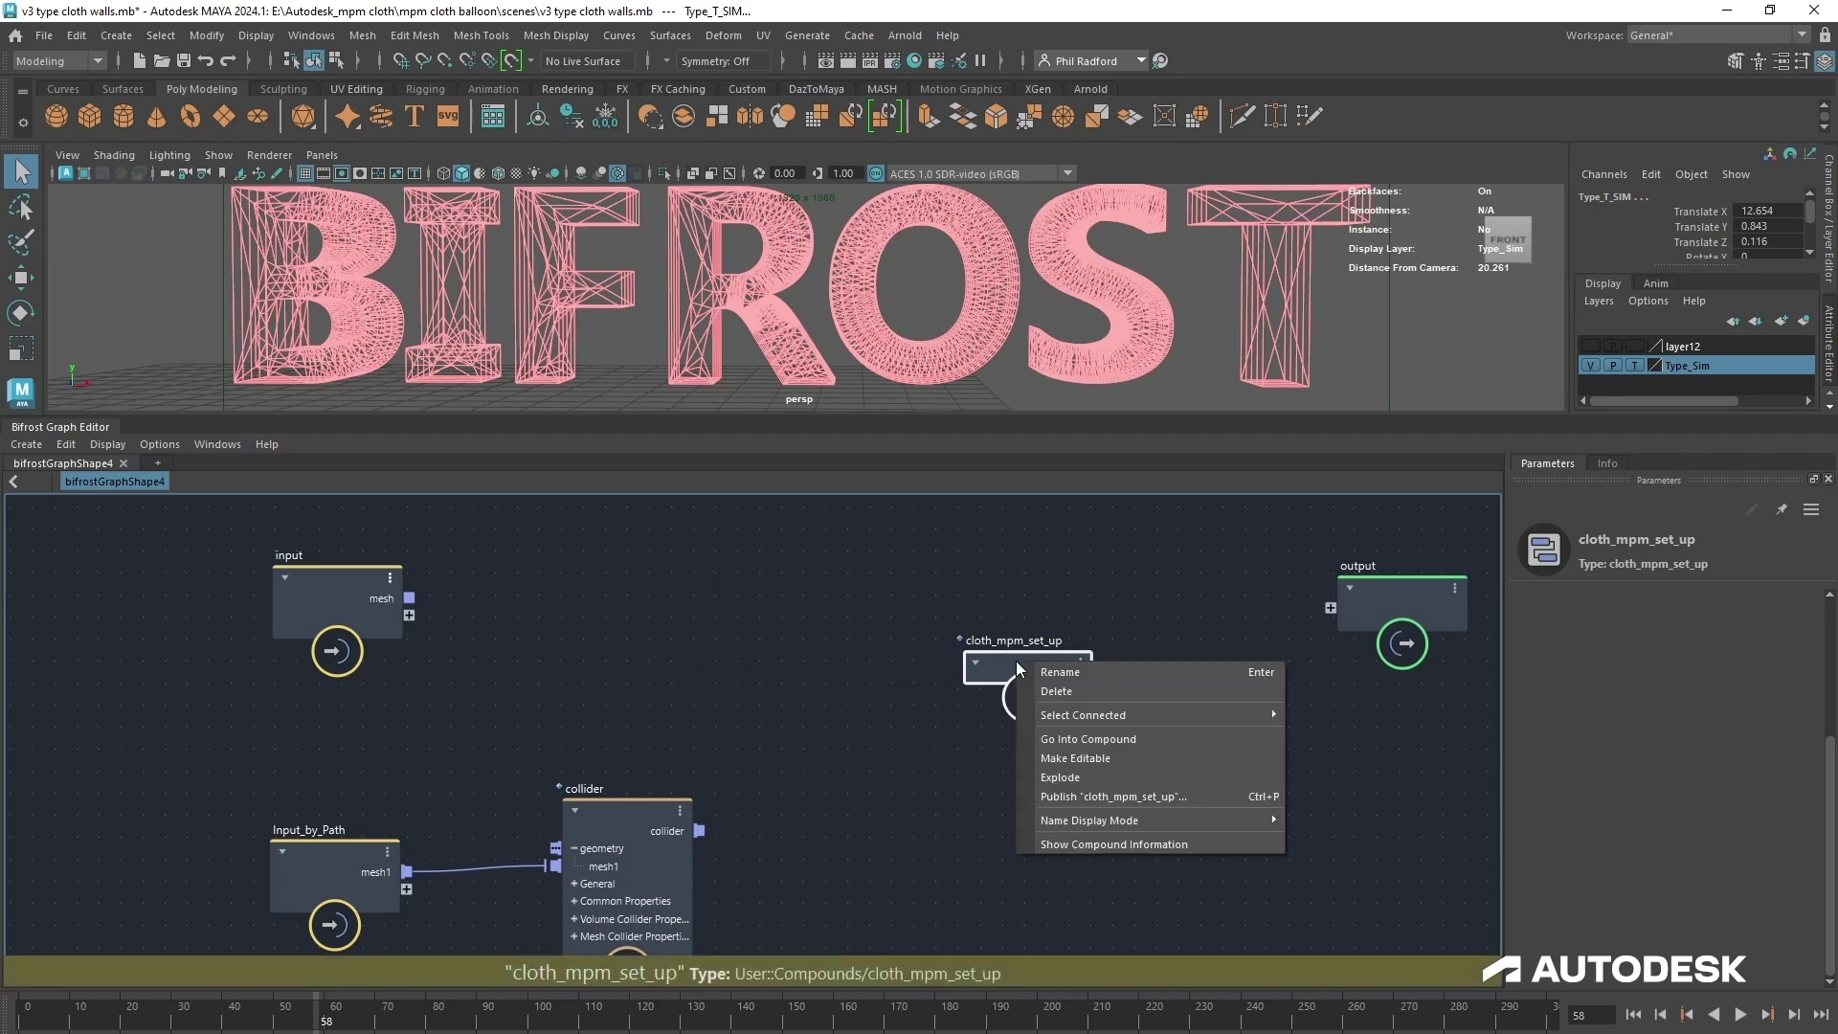
pyautogui.click(1066, 777)
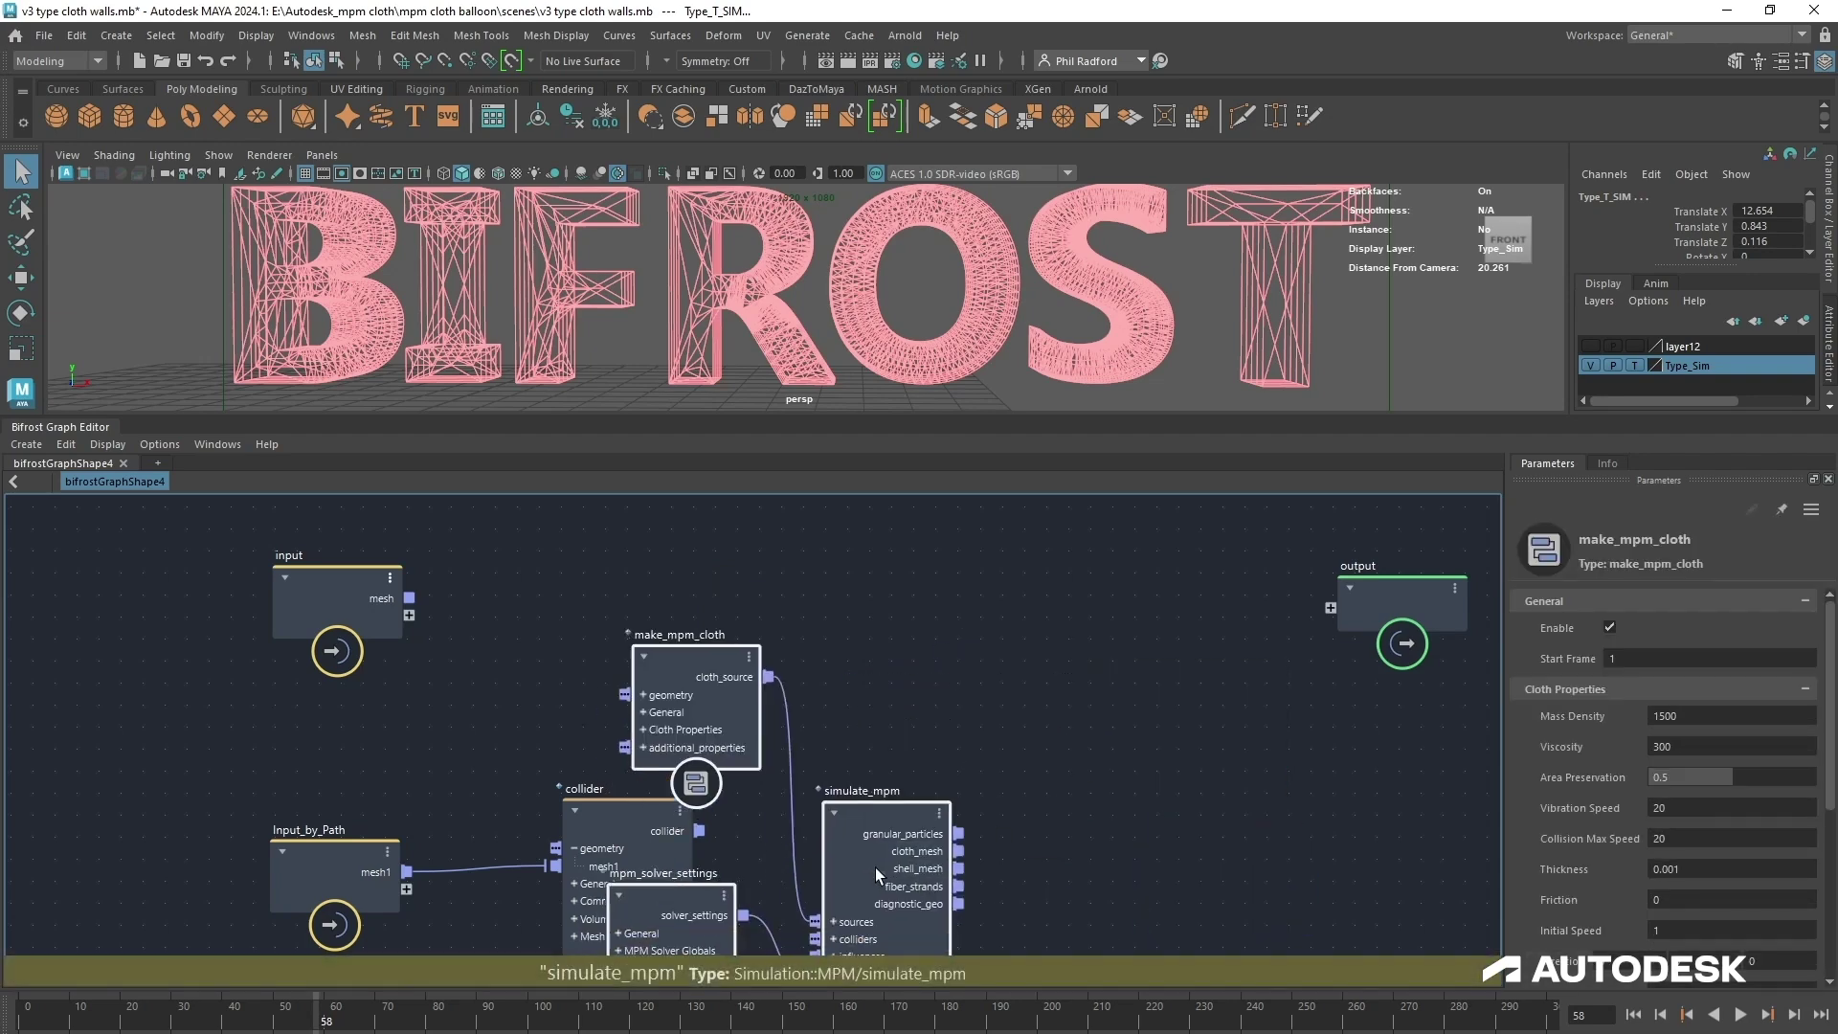
# Wire the collider into simulate_mpm's colliders input and rearrange the nodes.
pyautogui.scroll(-4, 1215, 724)
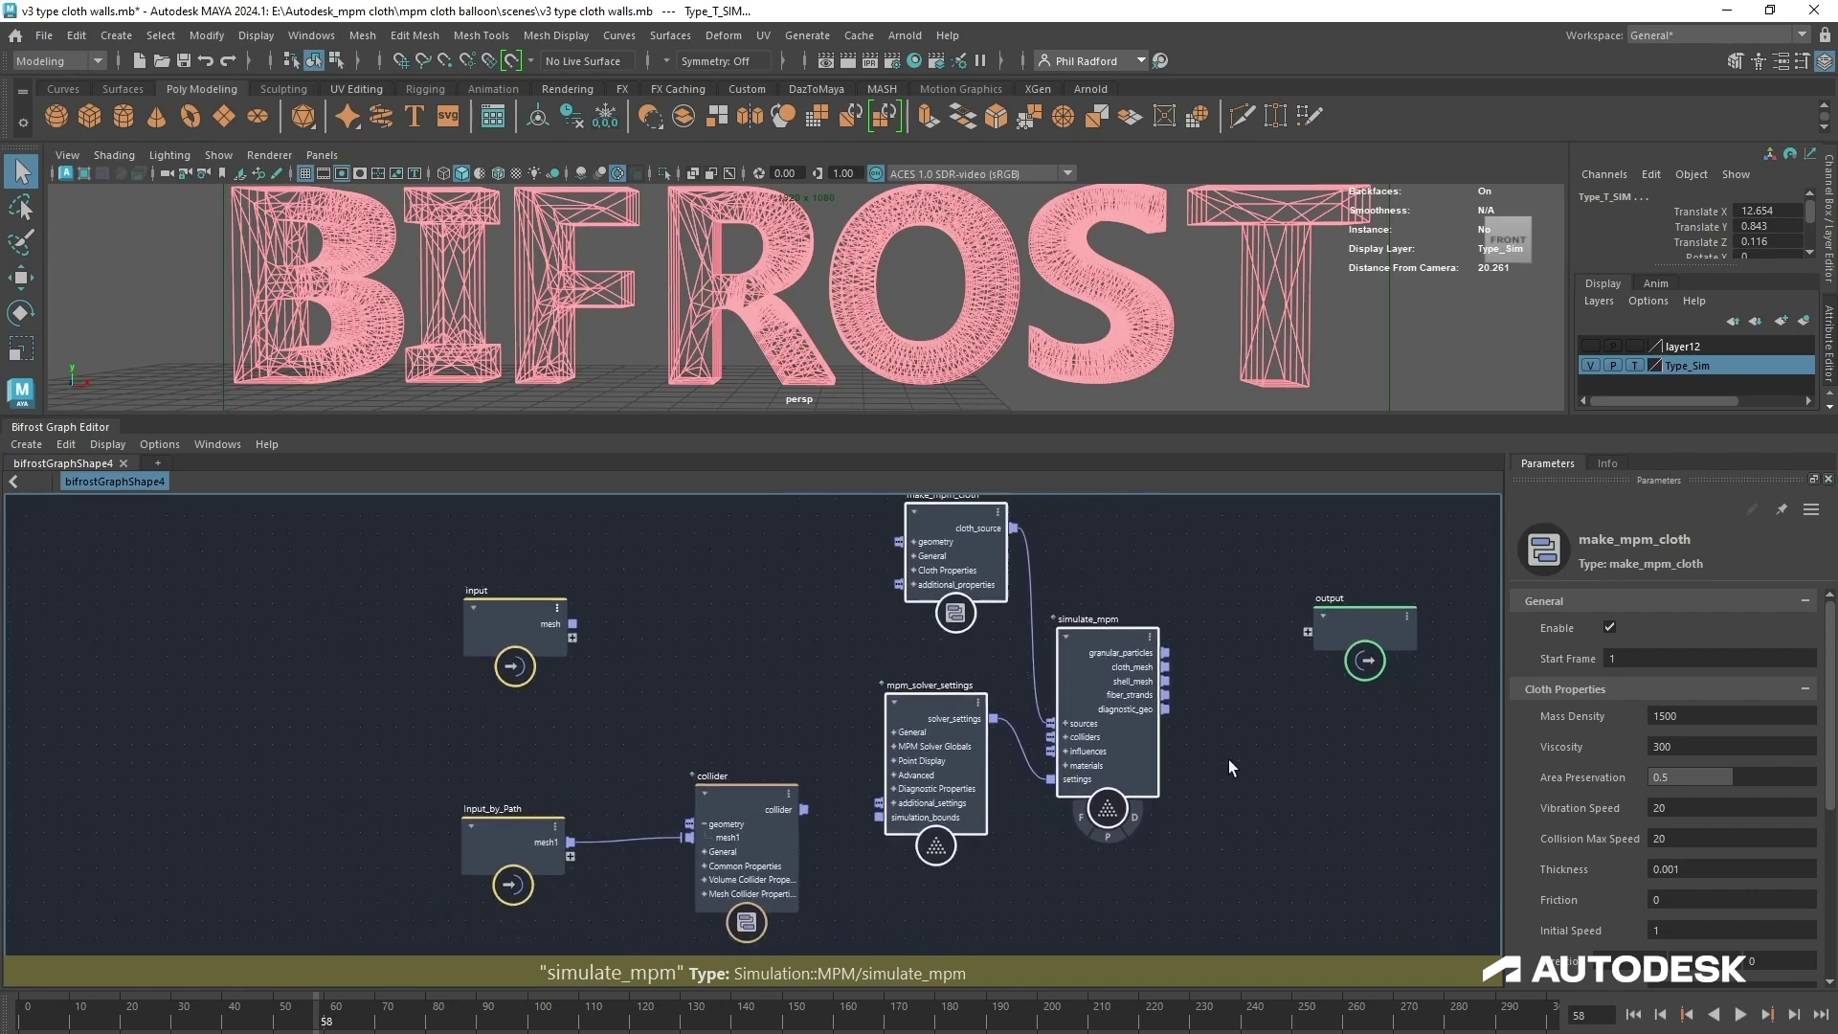
pyautogui.moveTo(842, 705); pyautogui.dragTo(985, 1004)
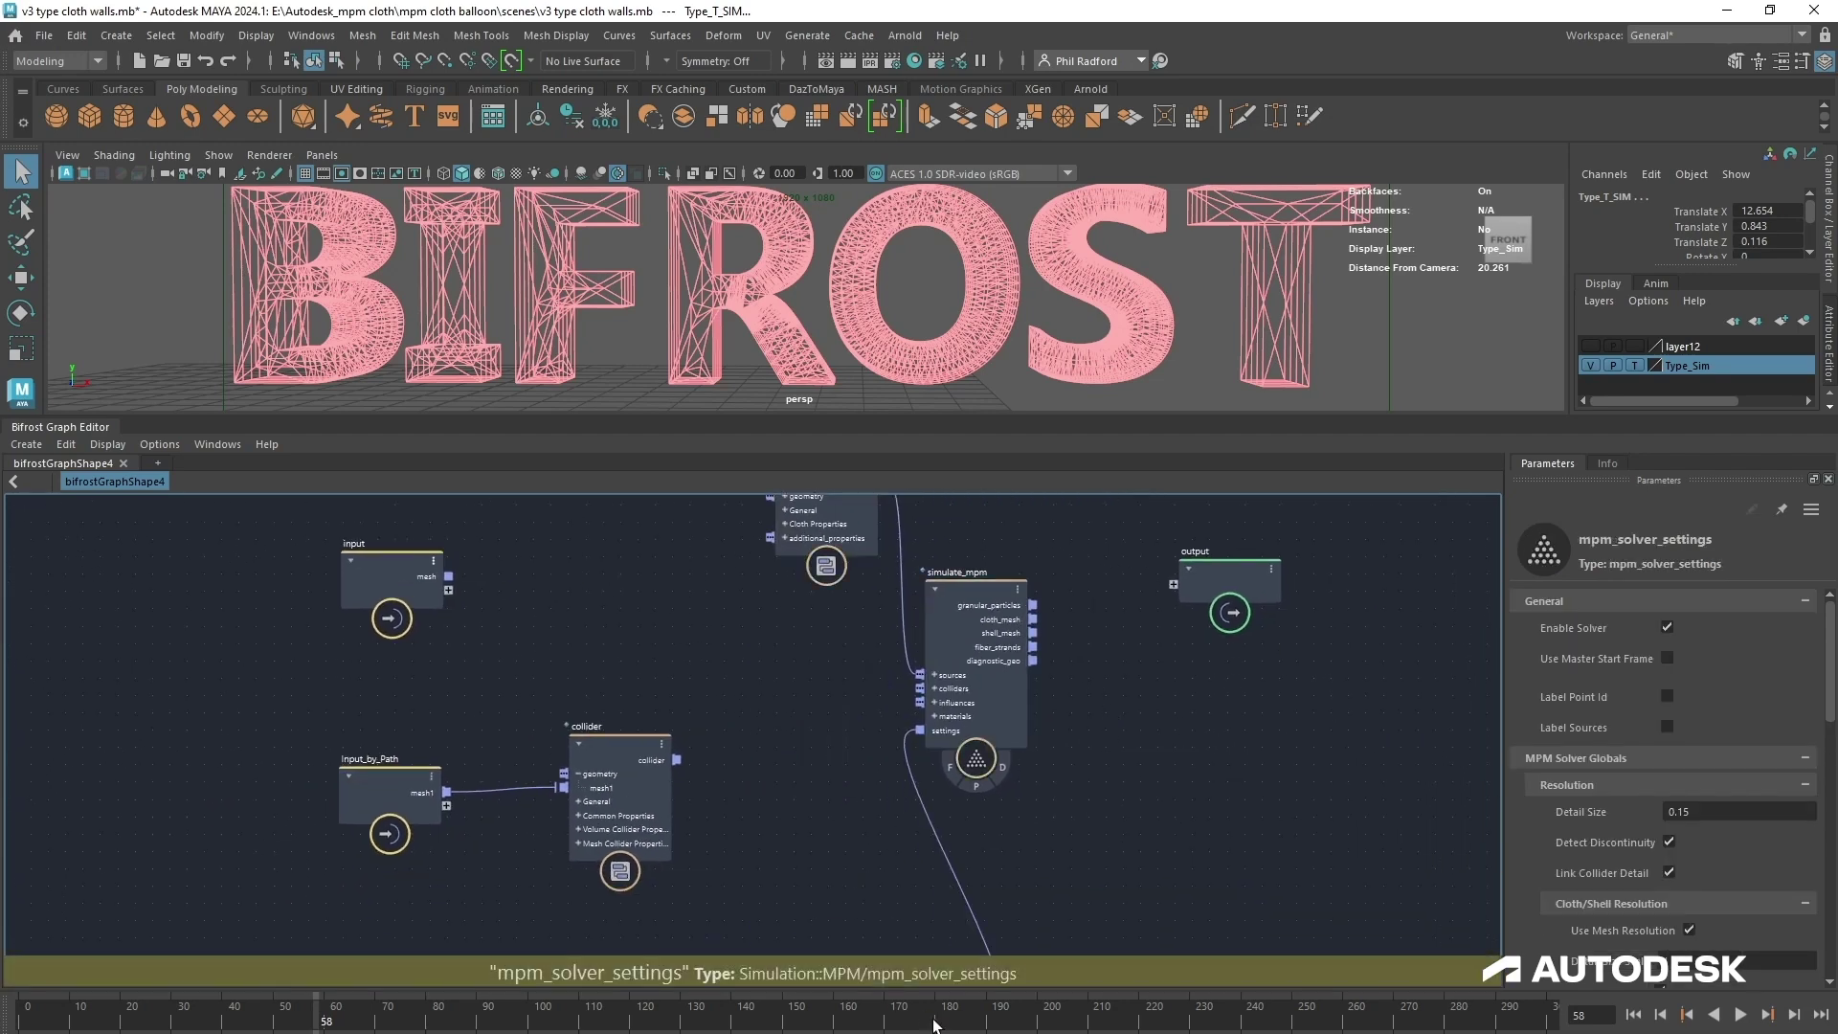
pyautogui.moveTo(971, 685); pyautogui.dragTo(1037, 667)
pyautogui.moveTo(1088, 814); pyautogui.dragTo(566, 889, button='middle')
pyautogui.click(867, 731)
pyautogui.moveTo(616, 812); pyautogui.dragTo(939, 728)
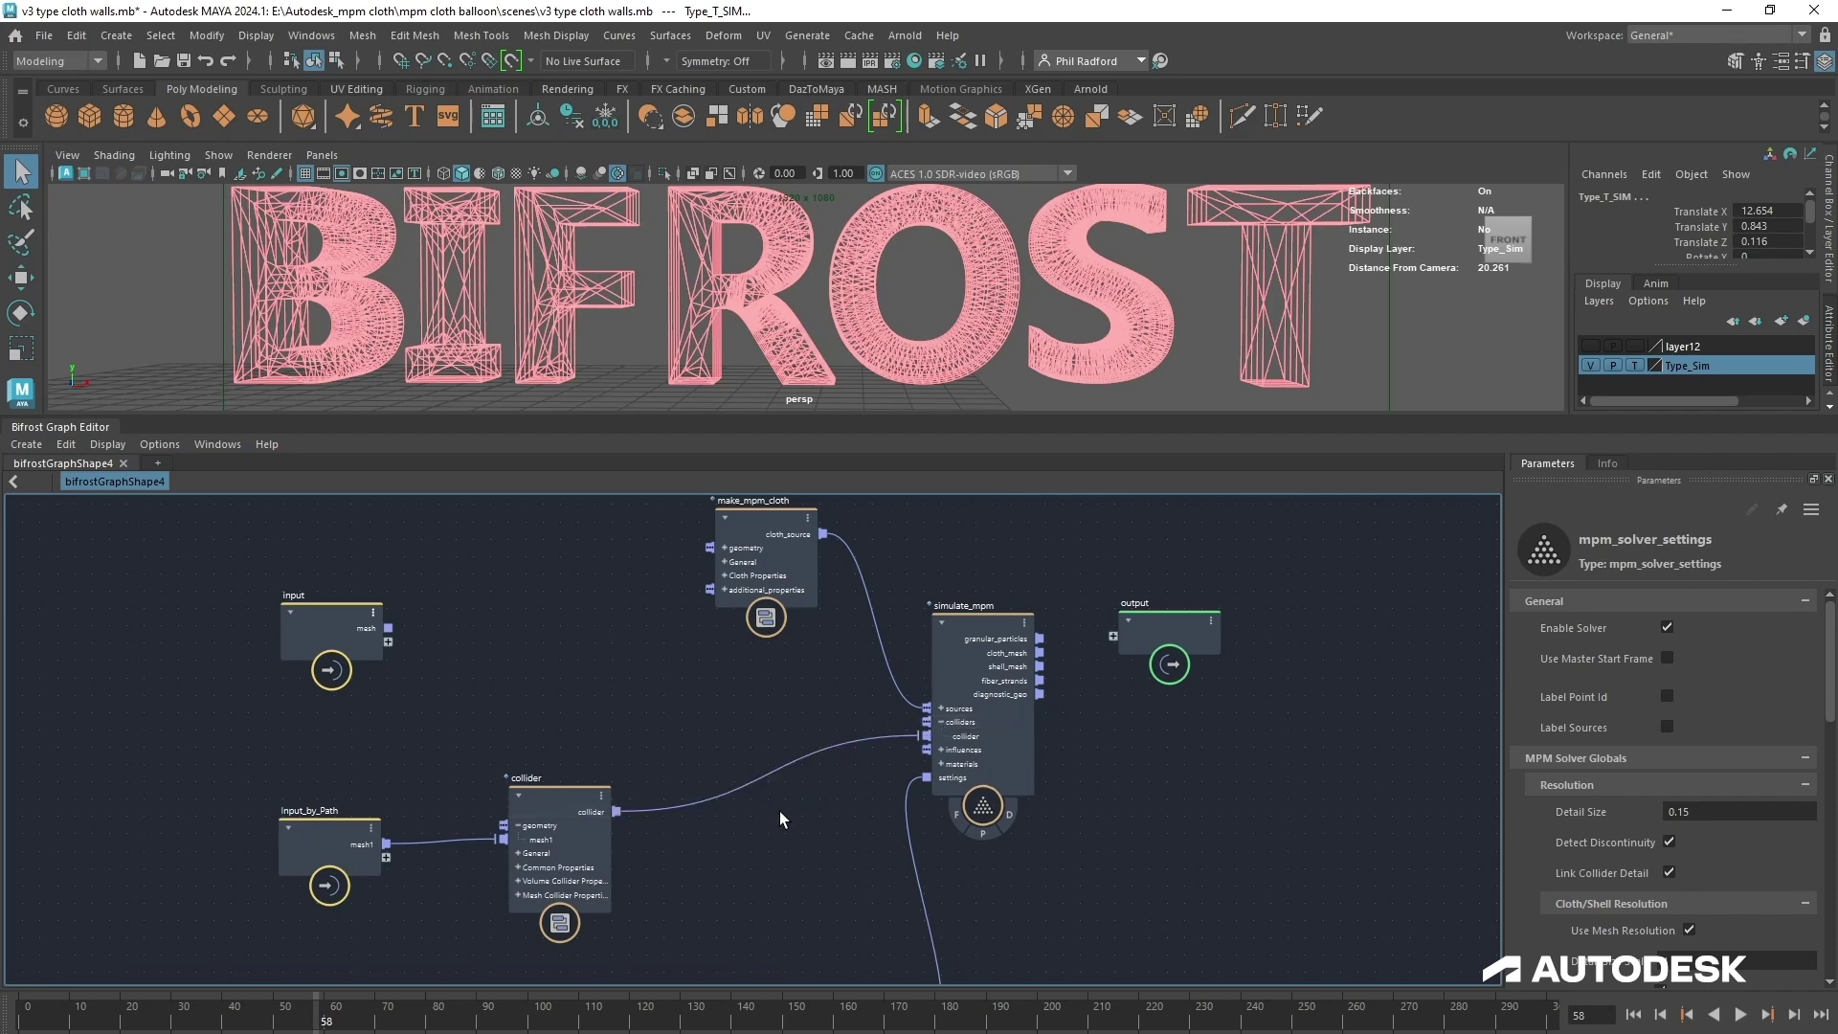
pyautogui.moveTo(575, 798); pyautogui.dragTo(541, 801)
pyautogui.moveTo(325, 843); pyautogui.dragTo(96, 884)
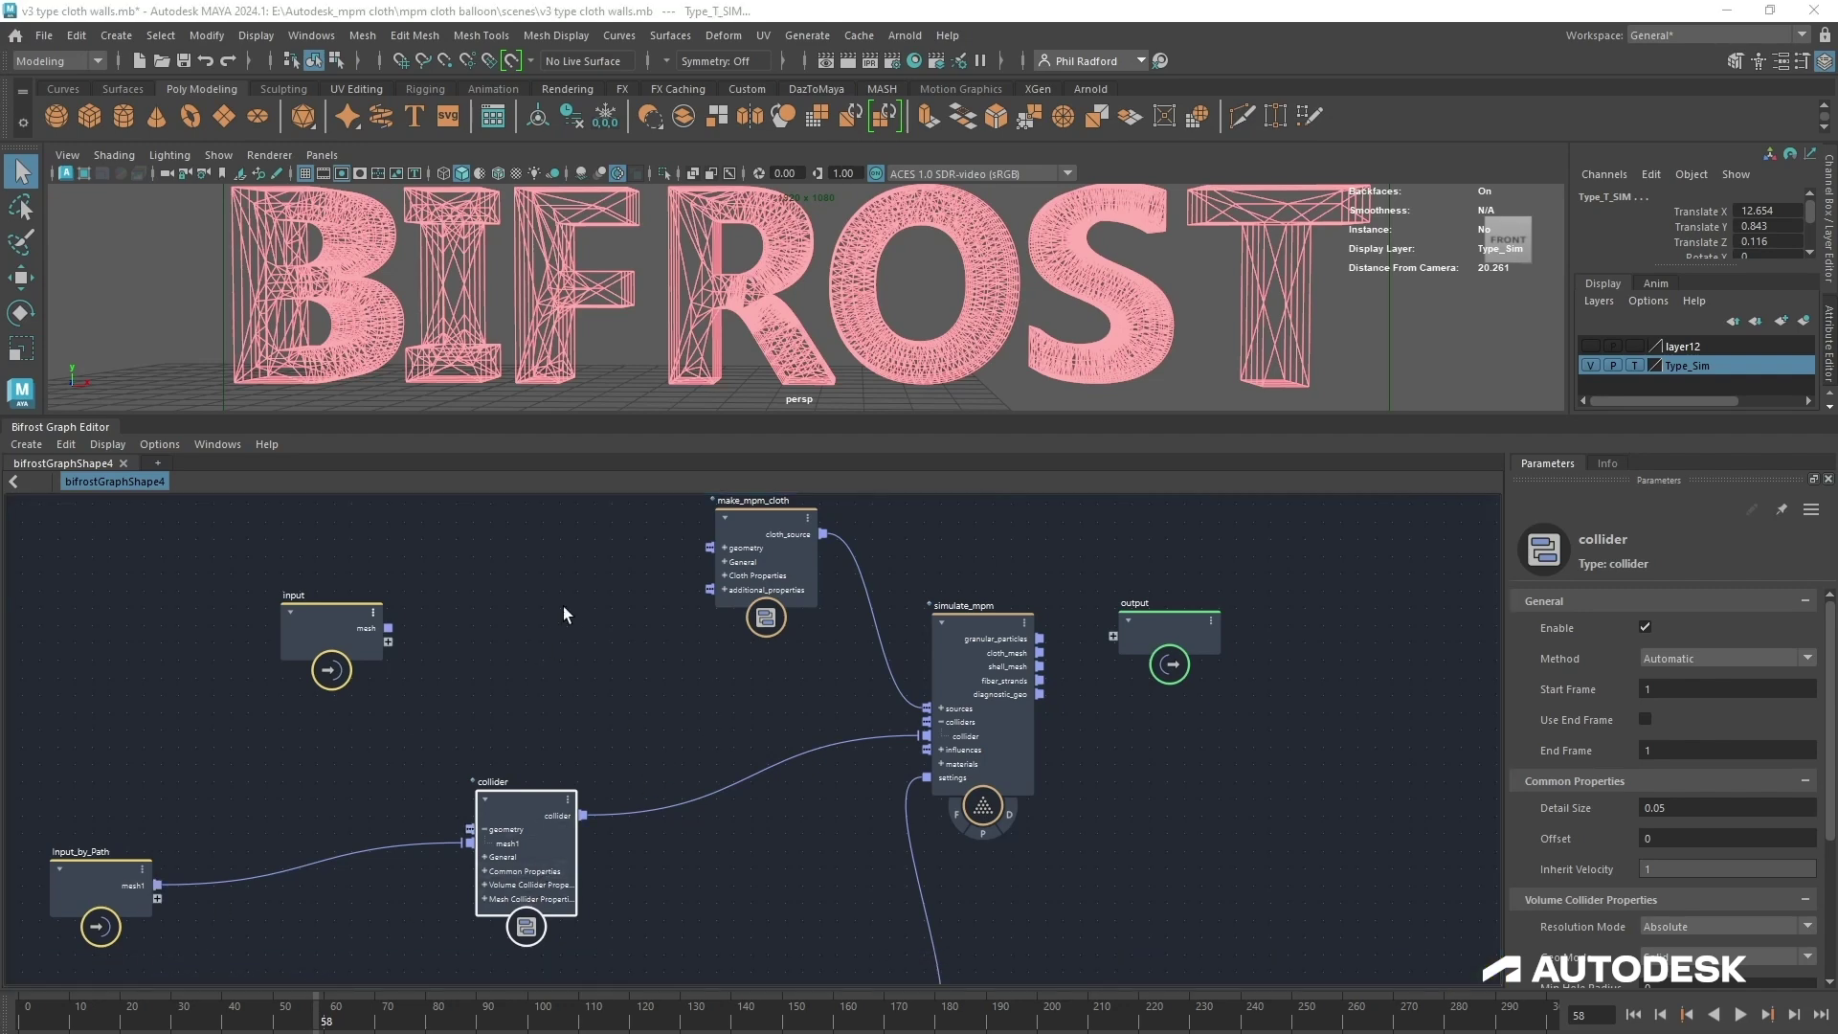
pyautogui.moveTo(790, 537); pyautogui.dragTo(769, 594)
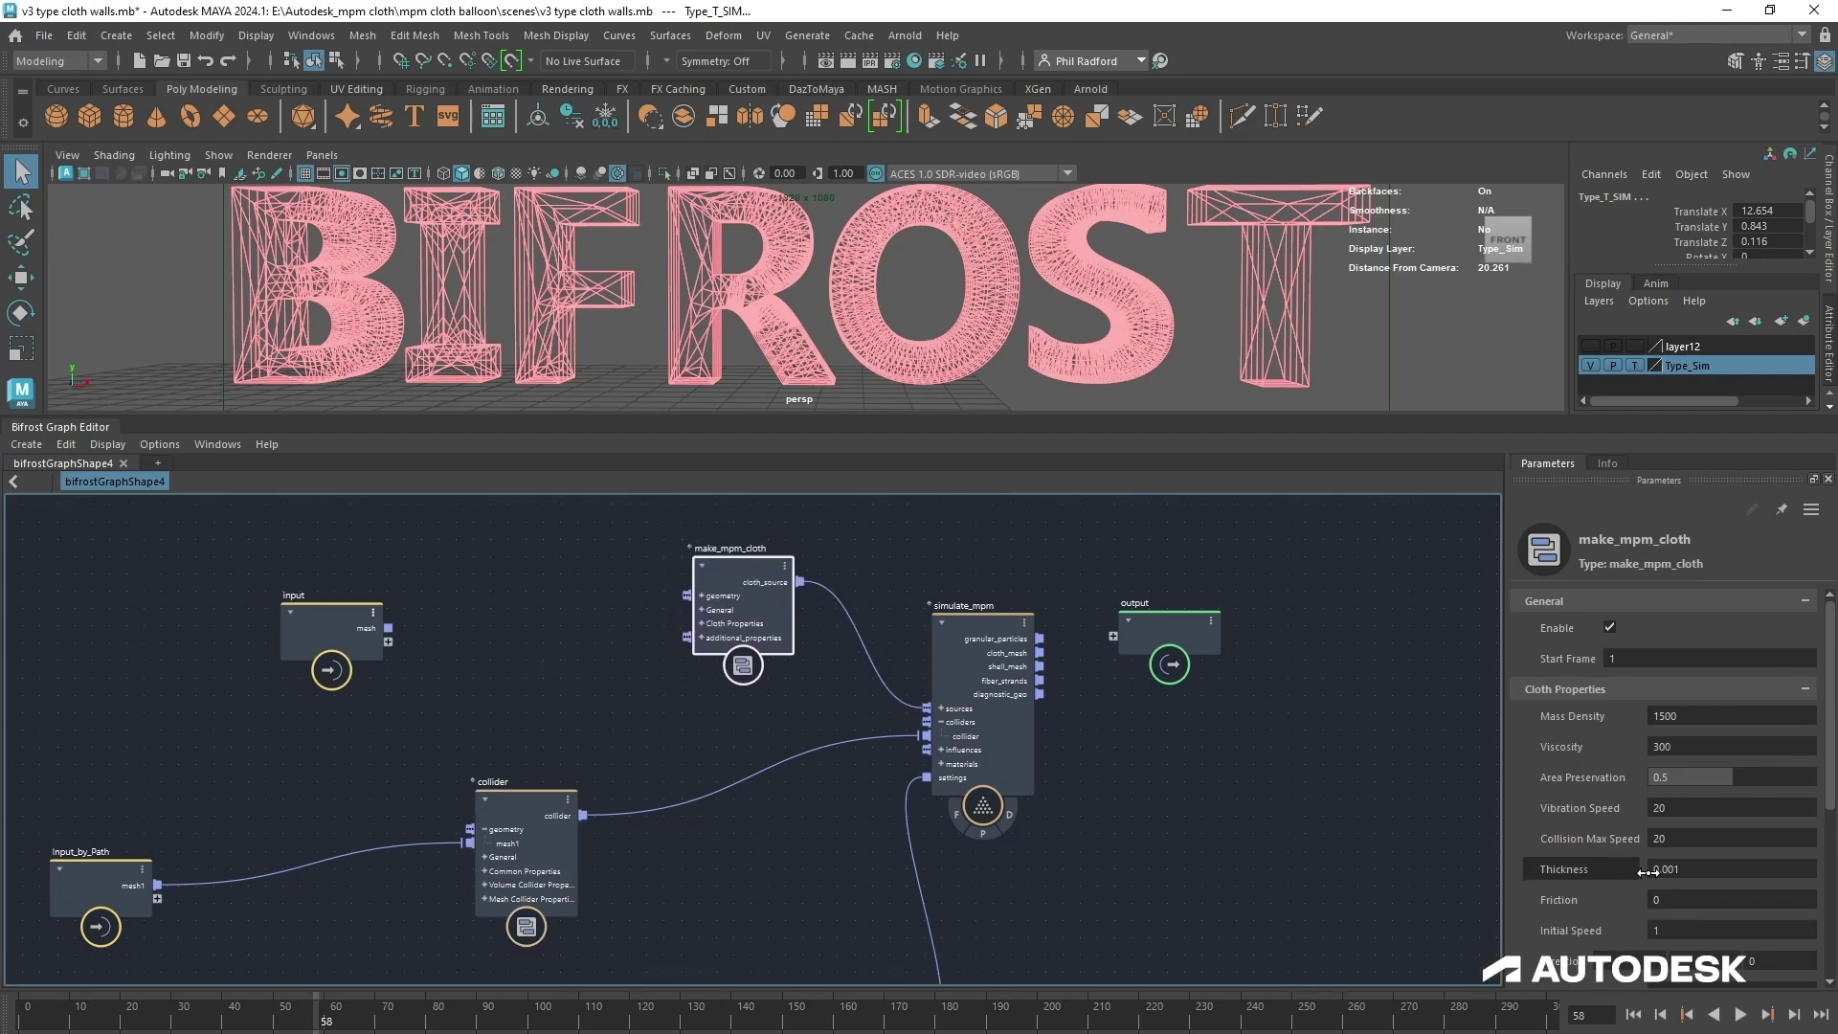
pyautogui.moveTo(745, 585)
pyautogui.mouseDown()
pyautogui.moveTo(756, 599)
pyautogui.moveTo(760, 574)
pyautogui.mouseUp()
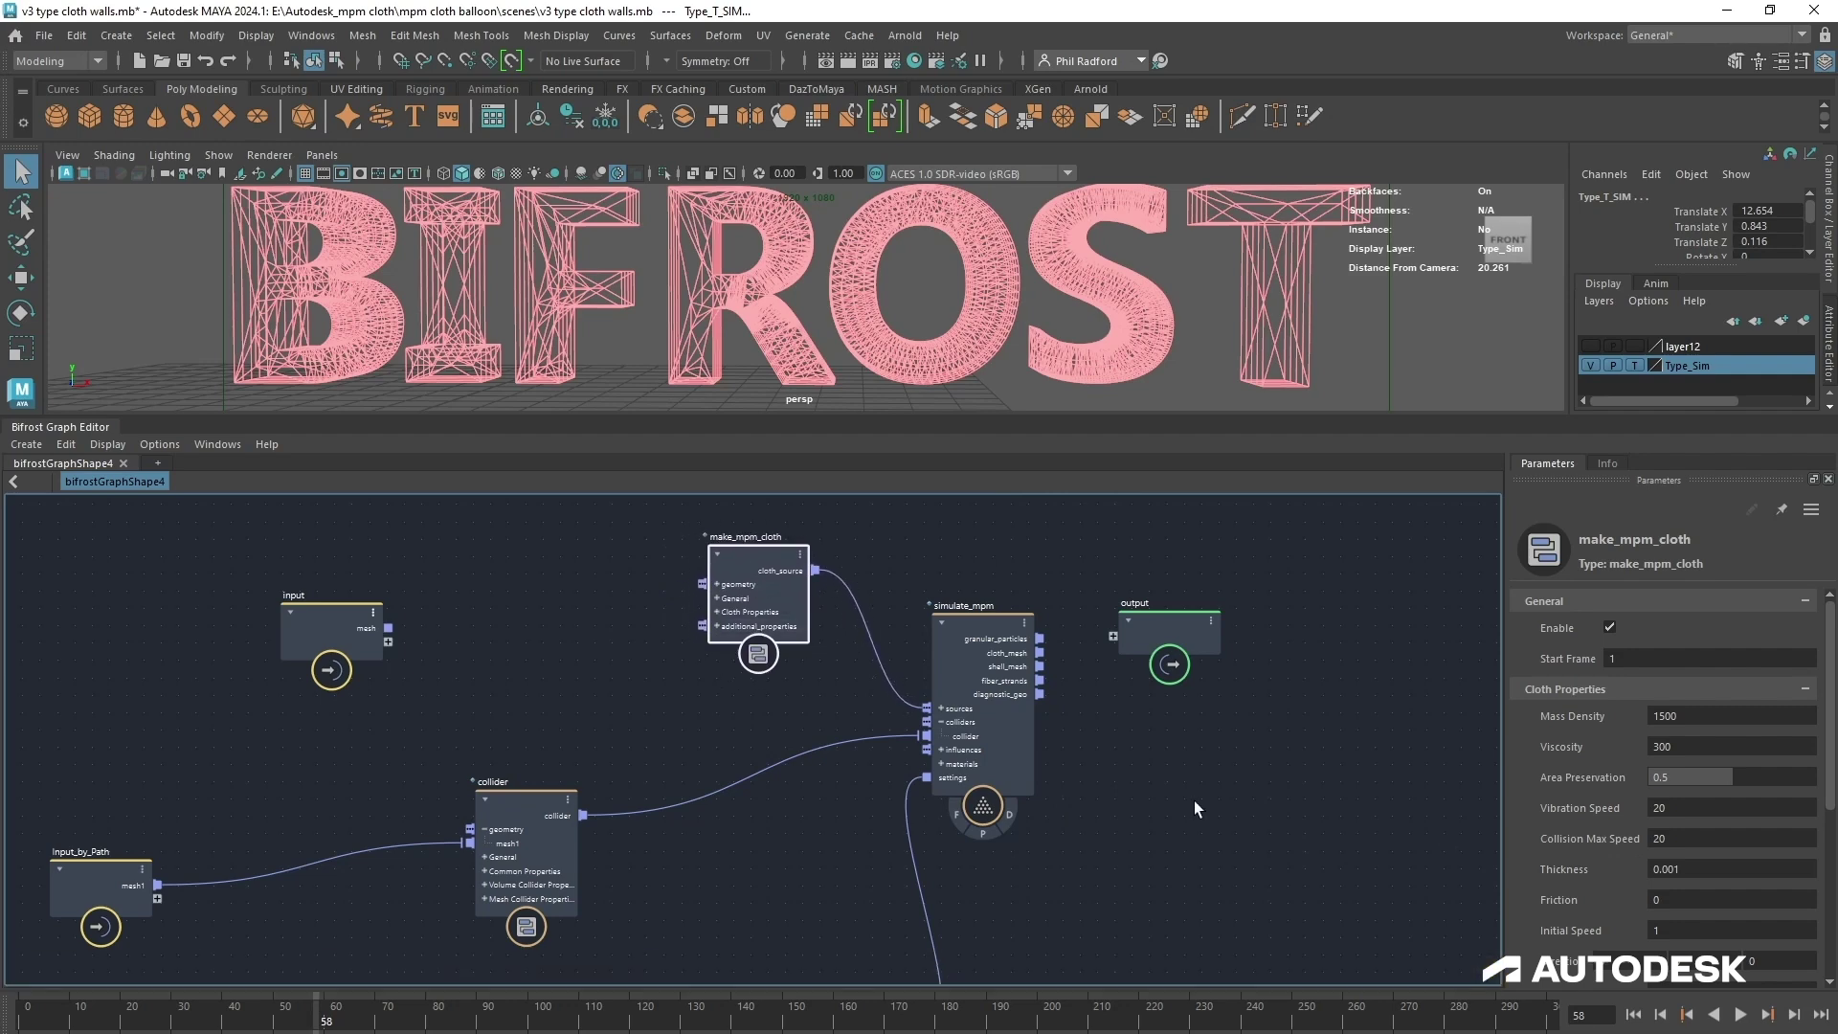
pyautogui.scroll(-4, 1561, 814)
pyautogui.scroll(4, 1560, 814)
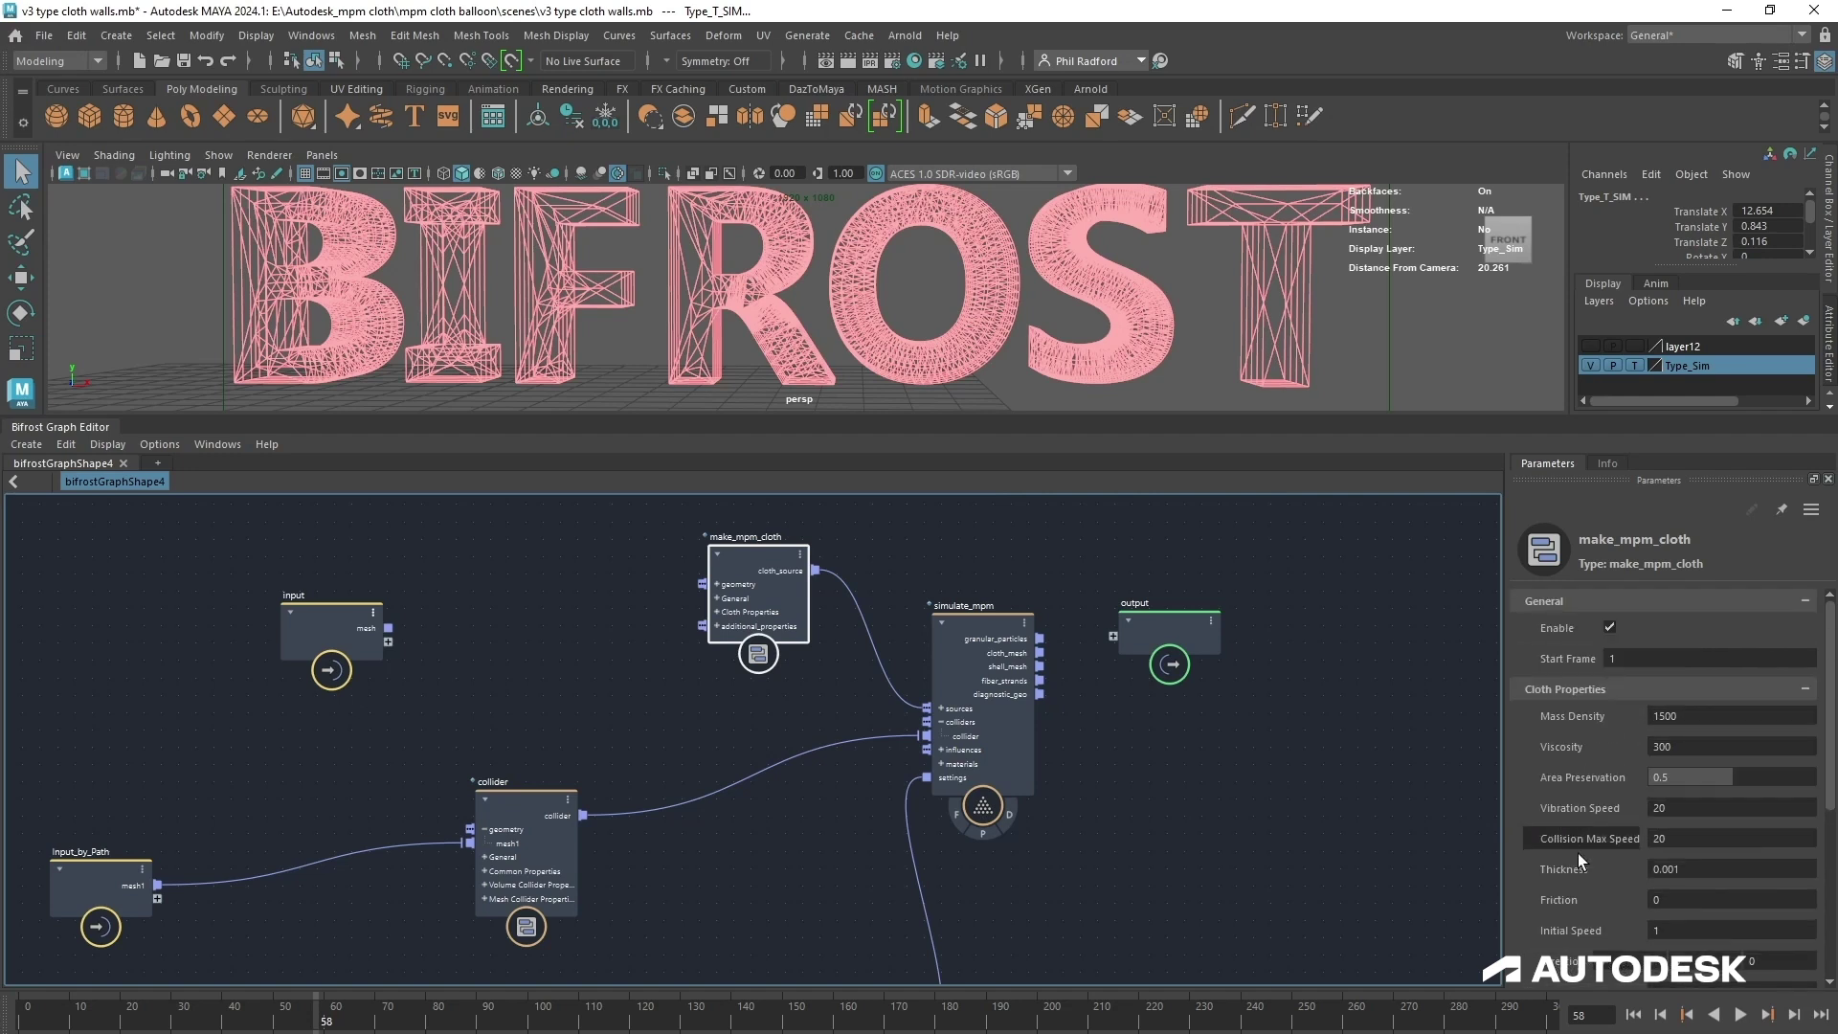
pyautogui.scroll(-5, 1577, 756)
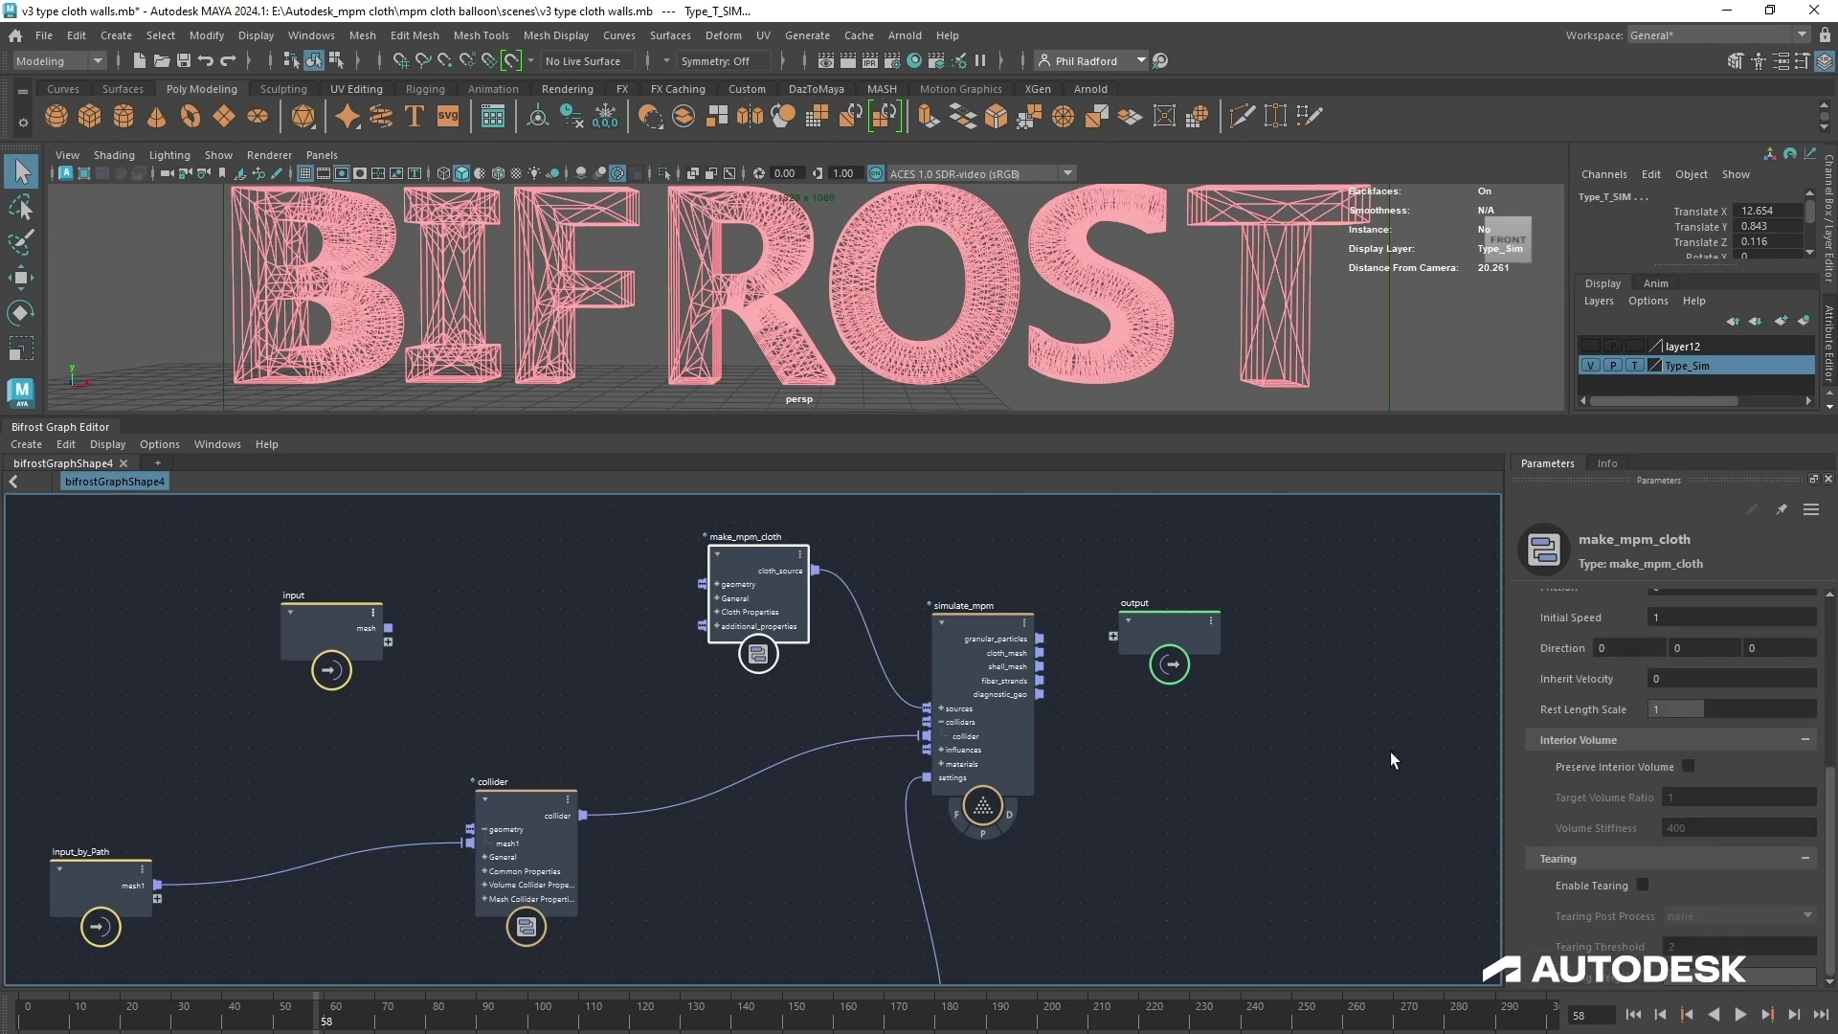
pyautogui.scroll(3, 1589, 776)
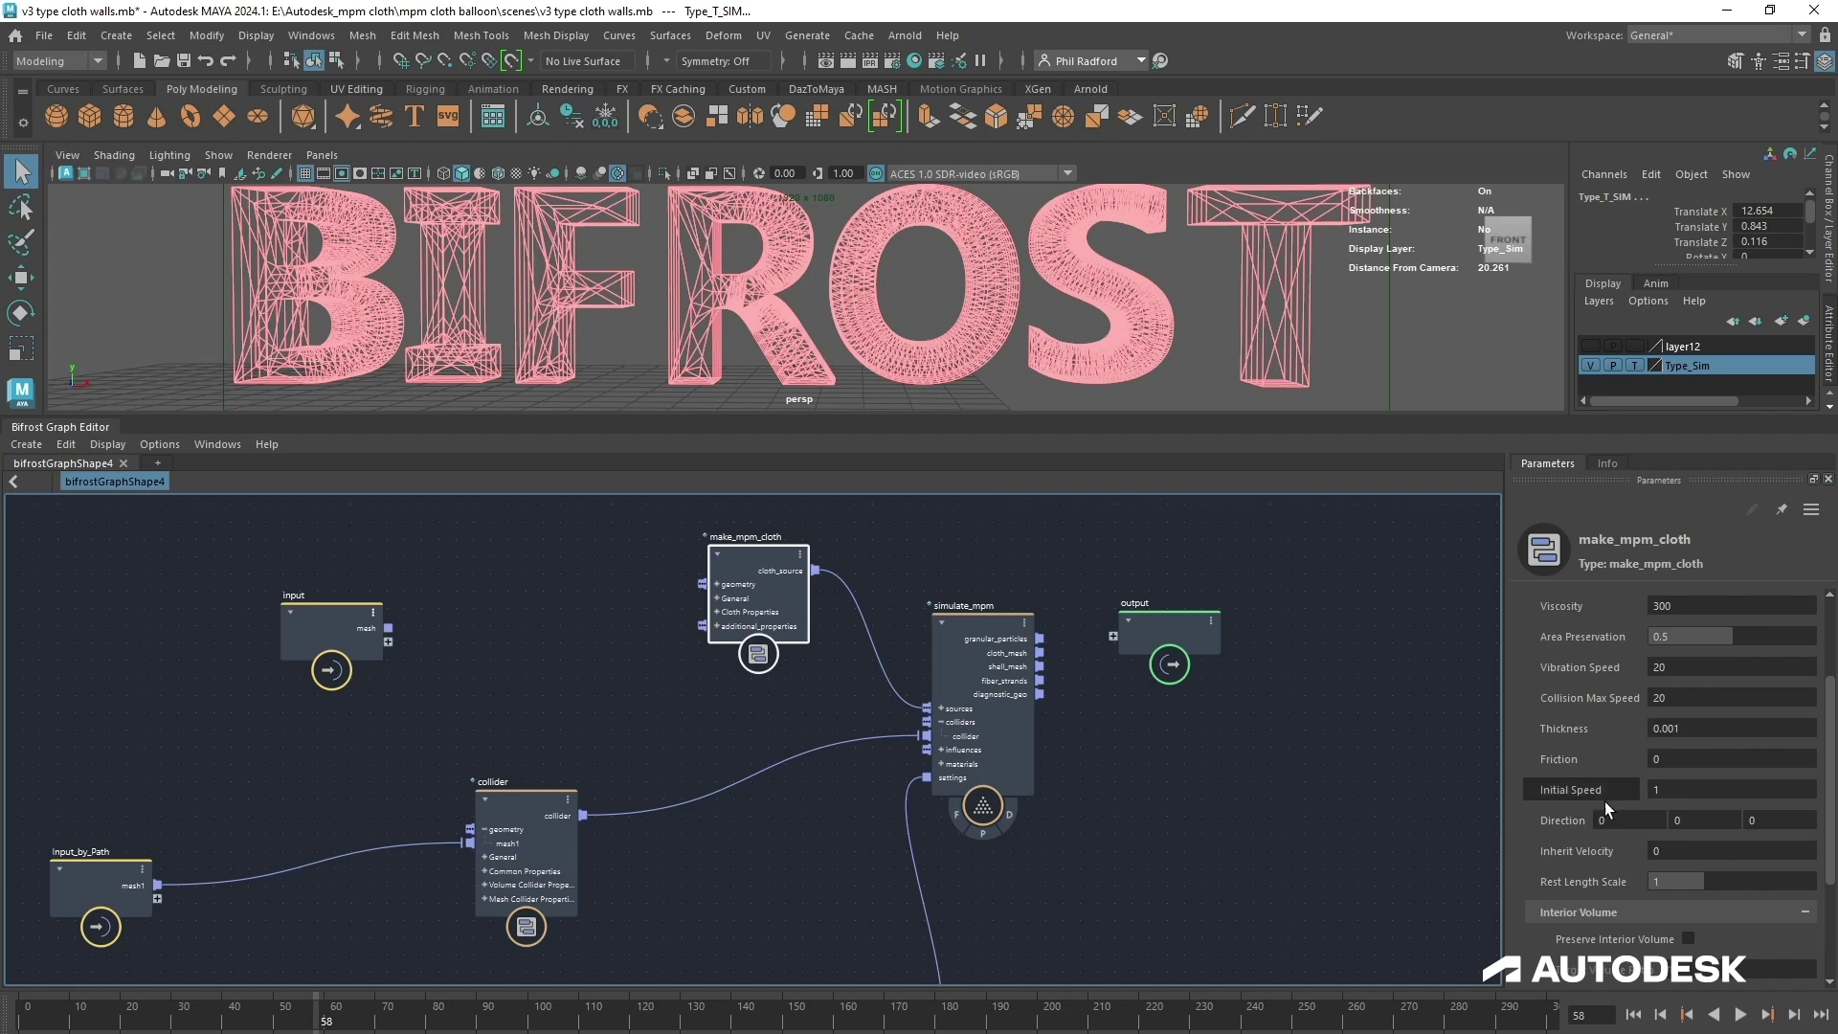
pyautogui.scroll(3, 1606, 809)
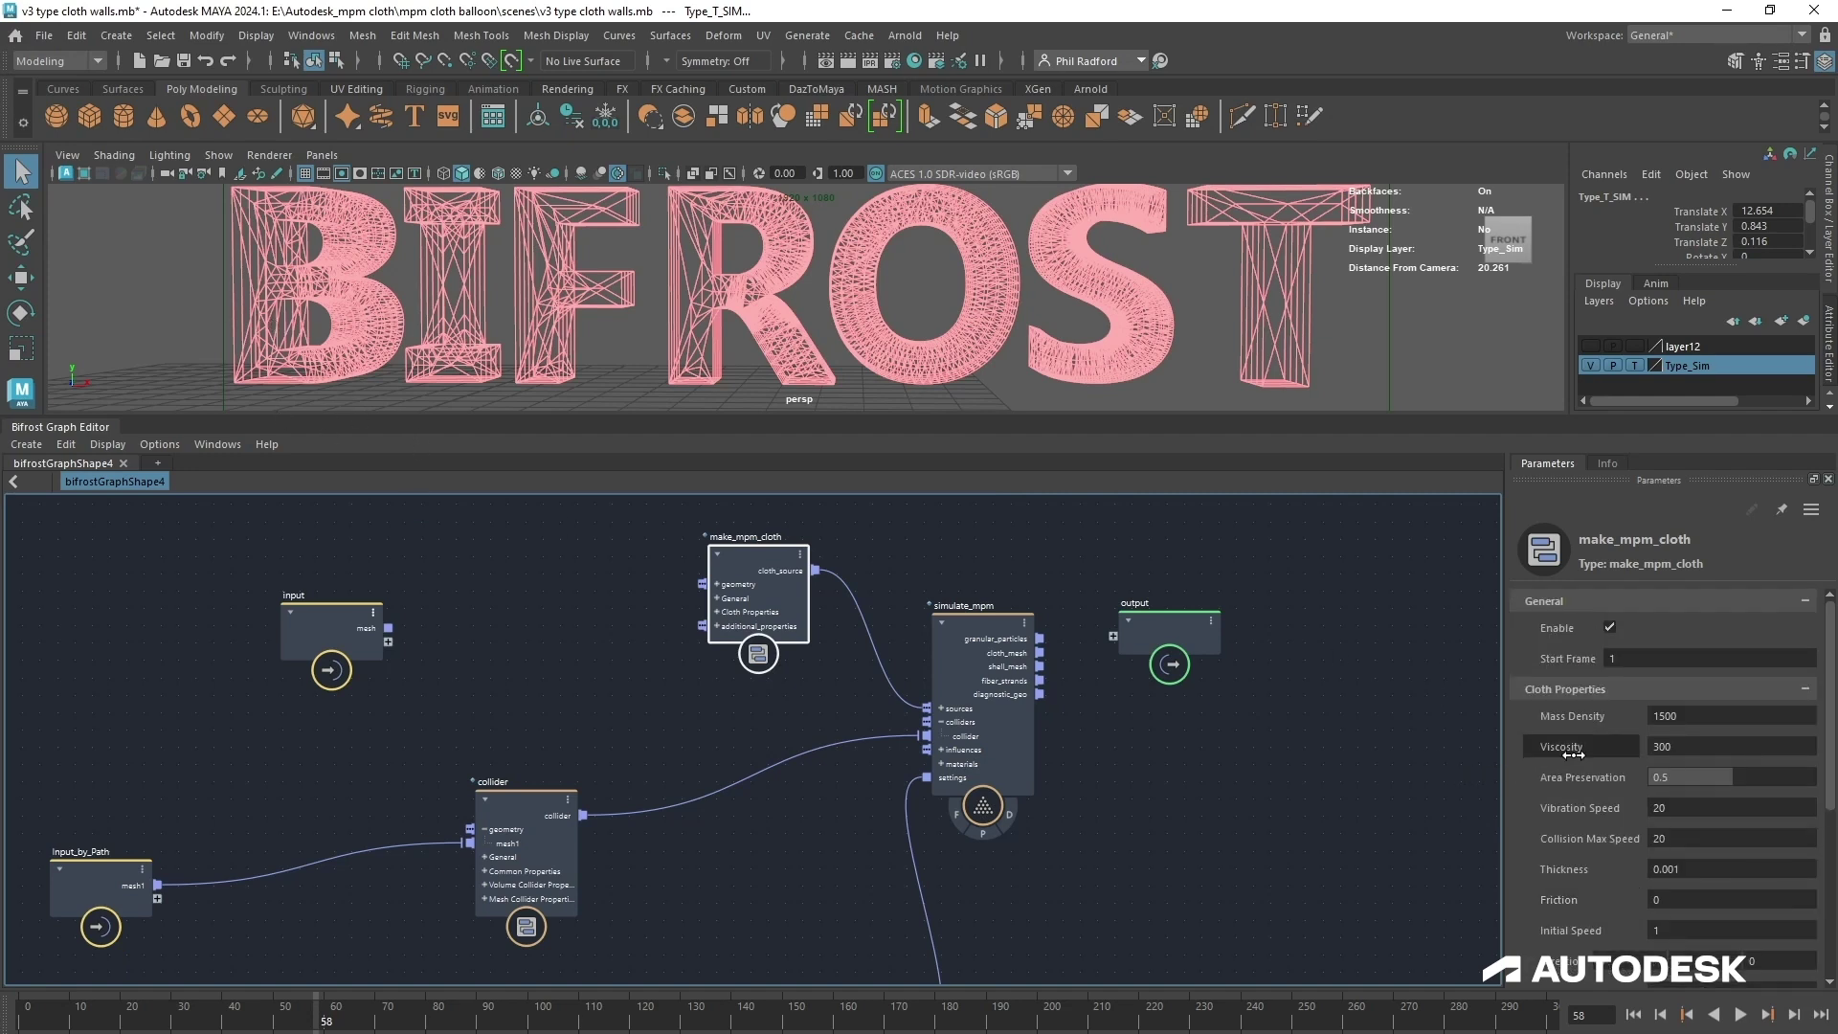
pyautogui.scroll(-4, 1572, 754)
pyautogui.scroll(-3, 1572, 754)
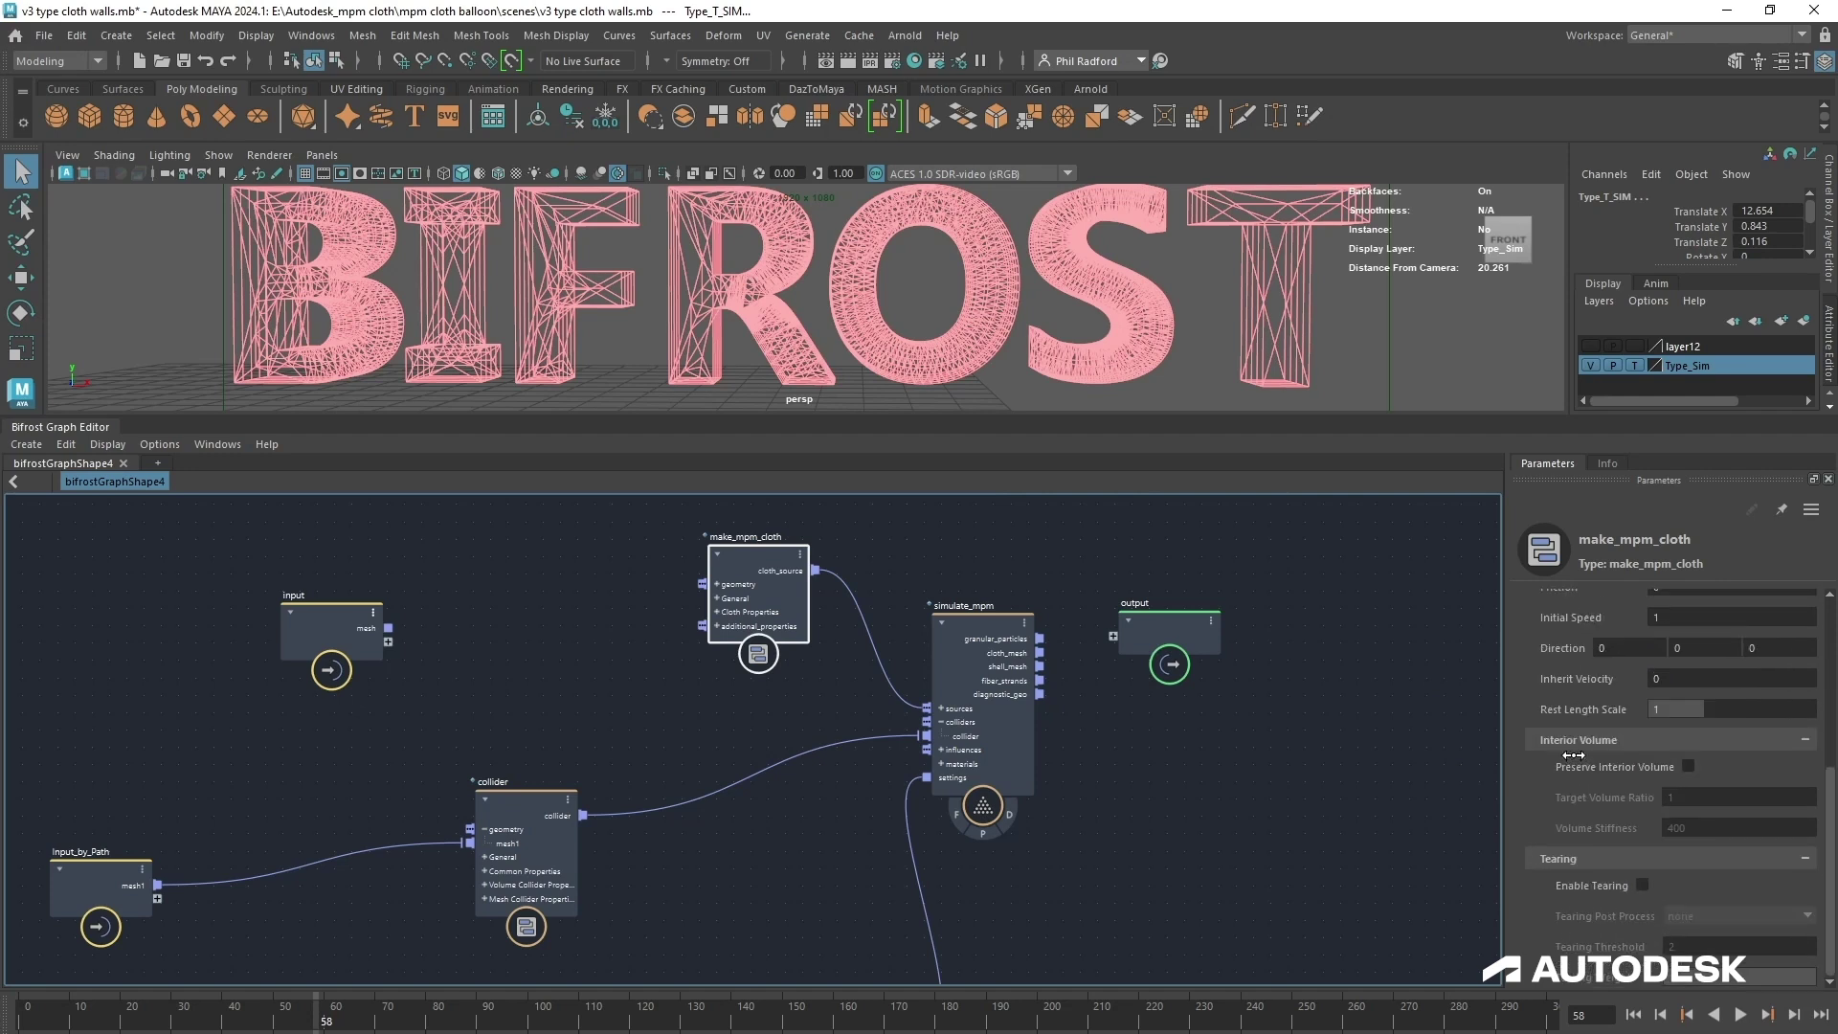
pyautogui.scroll(6, 1572, 755)
pyautogui.scroll(-5, 1572, 754)
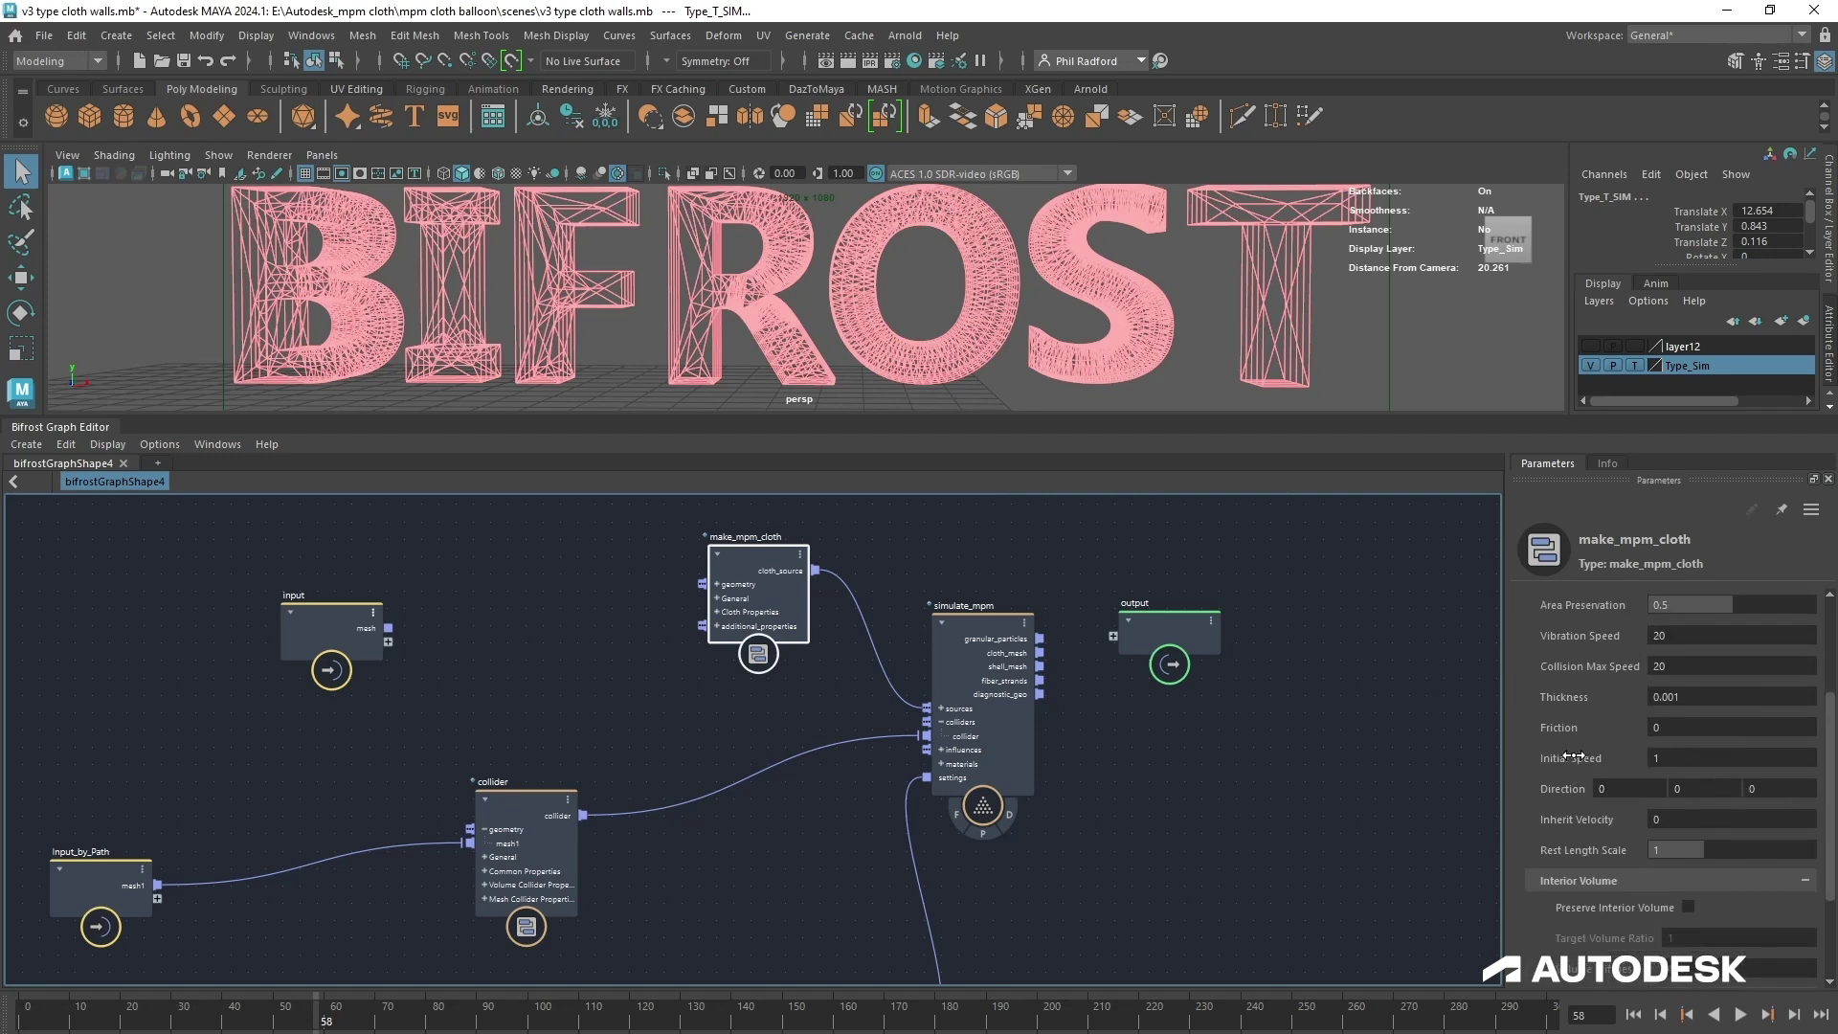
pyautogui.scroll(-5, 1572, 756)
pyautogui.scroll(10, 1573, 754)
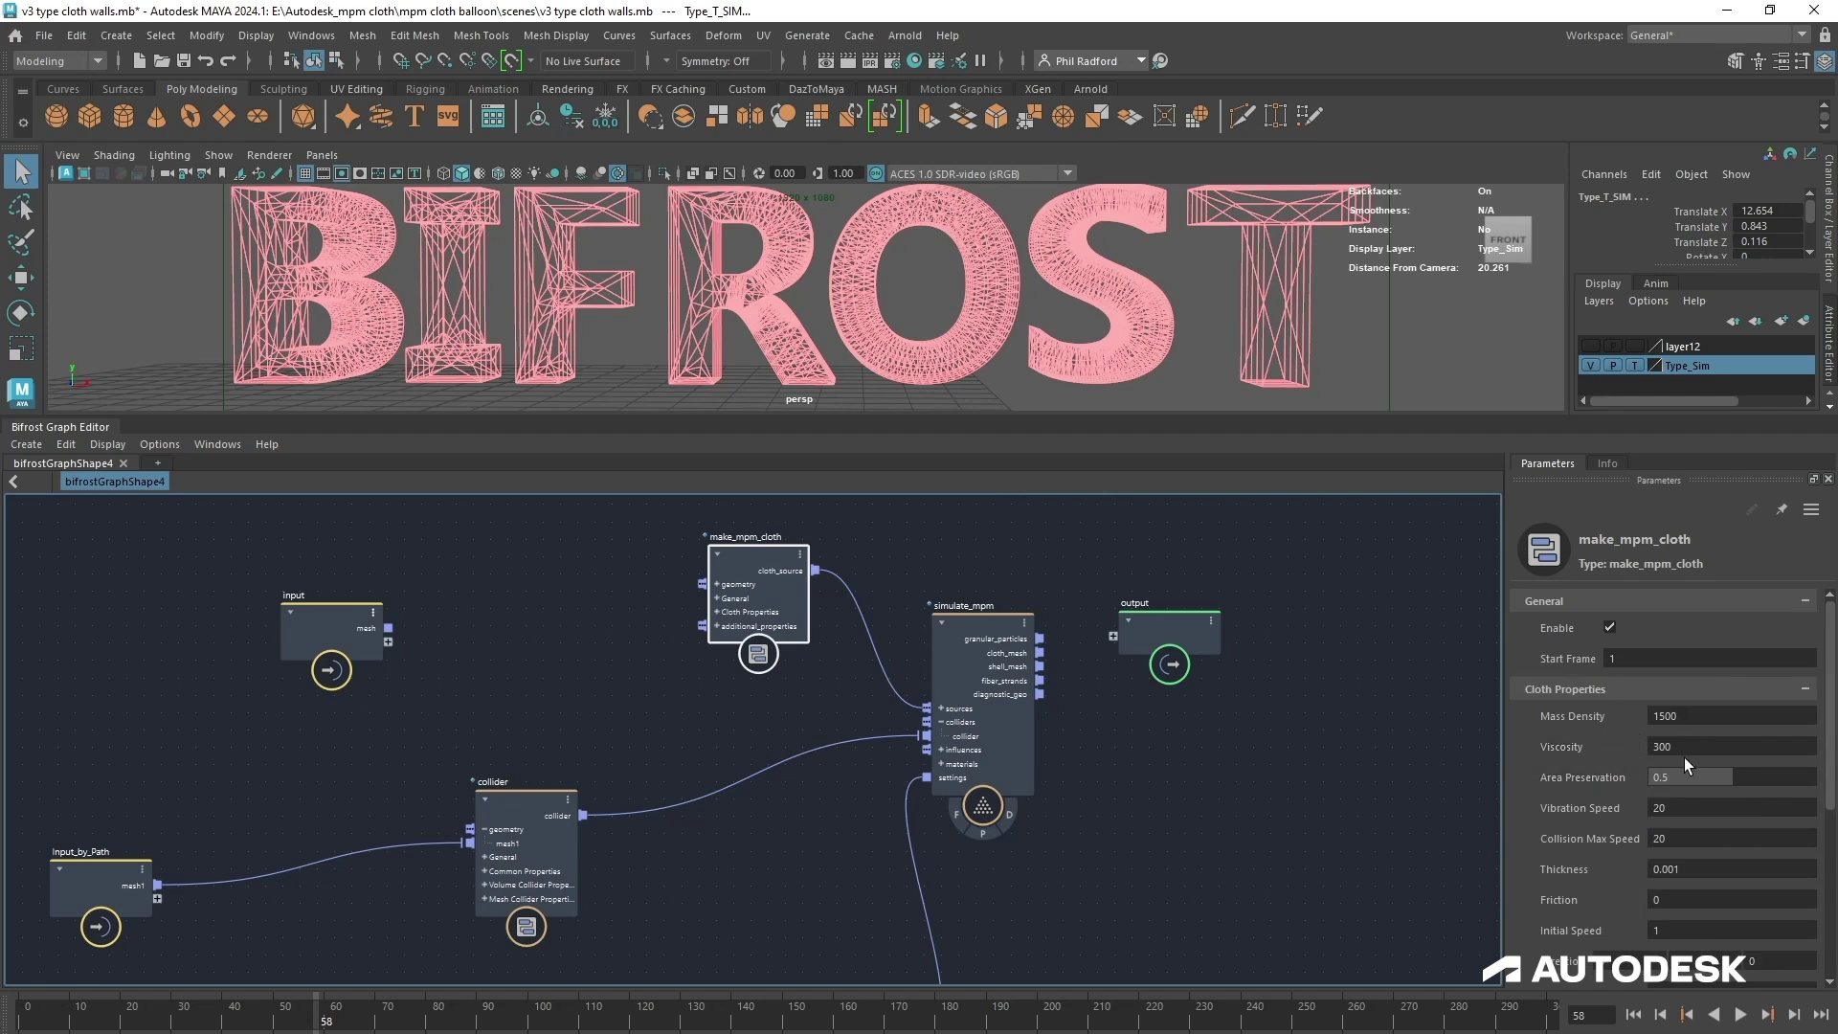
pyautogui.click(1688, 770)
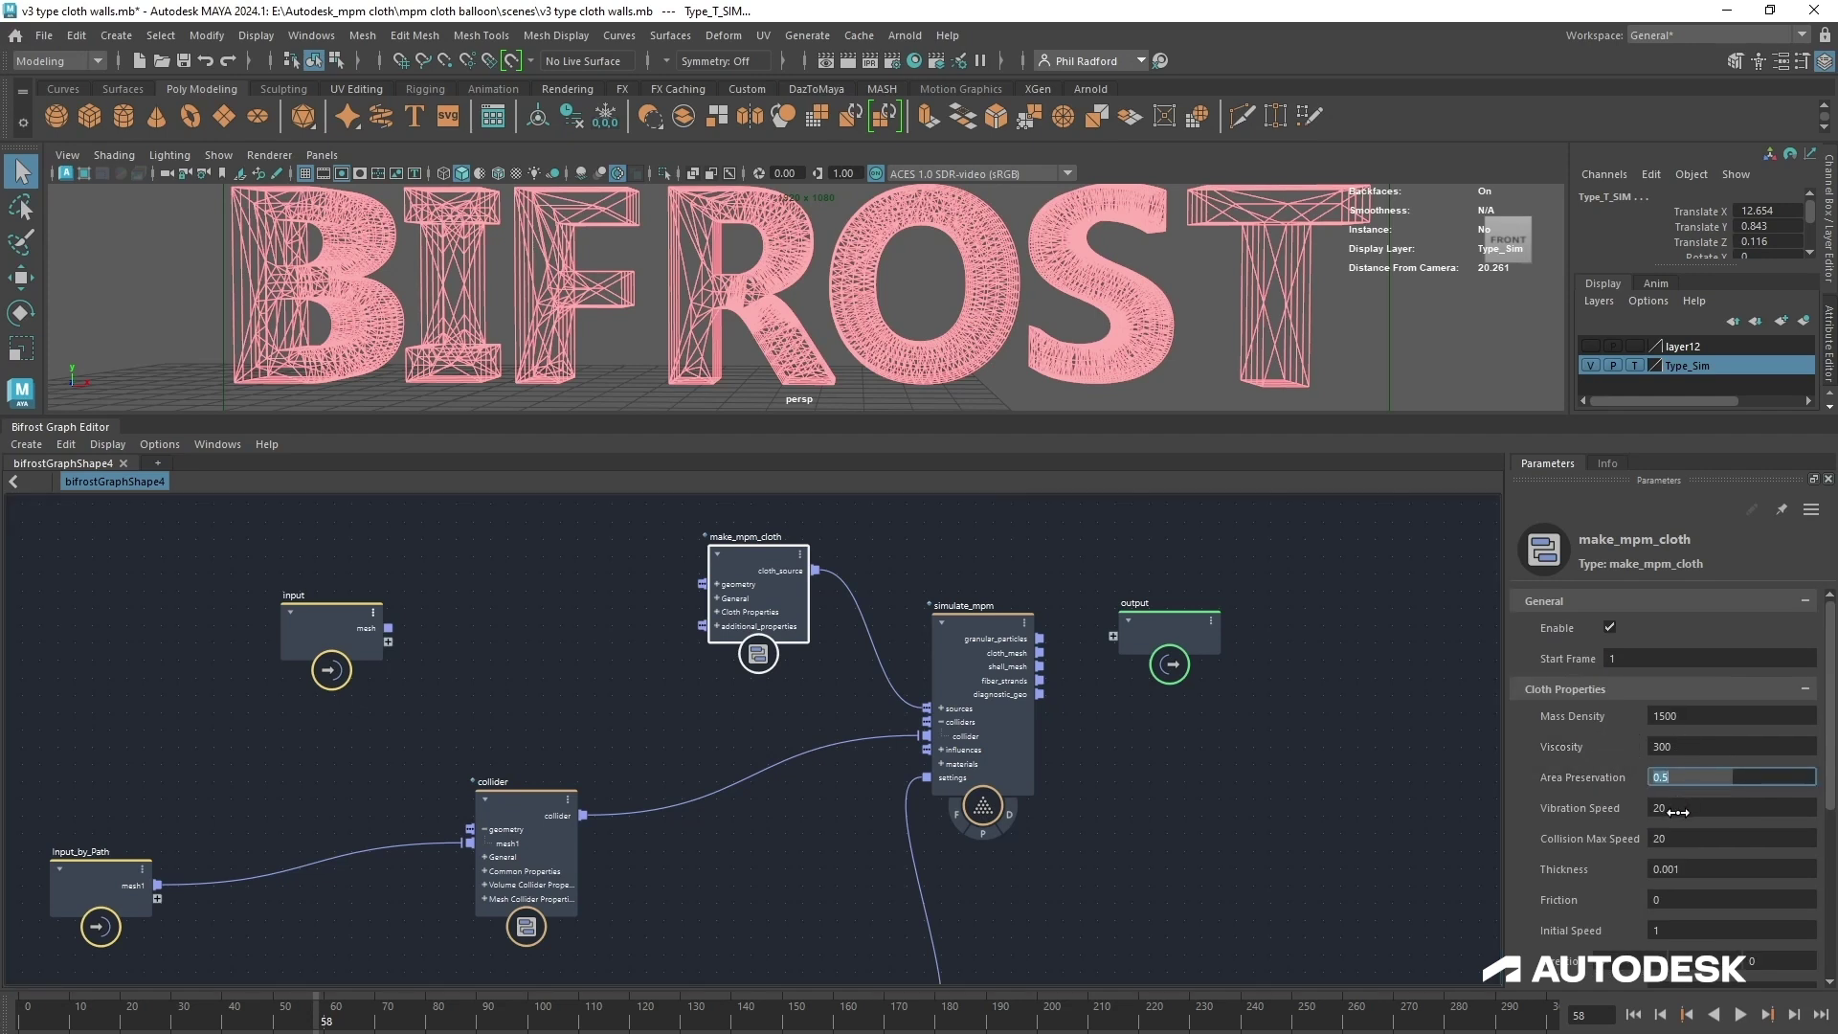
pyautogui.click(1680, 808)
pyautogui.scroll(-2, 1667, 832)
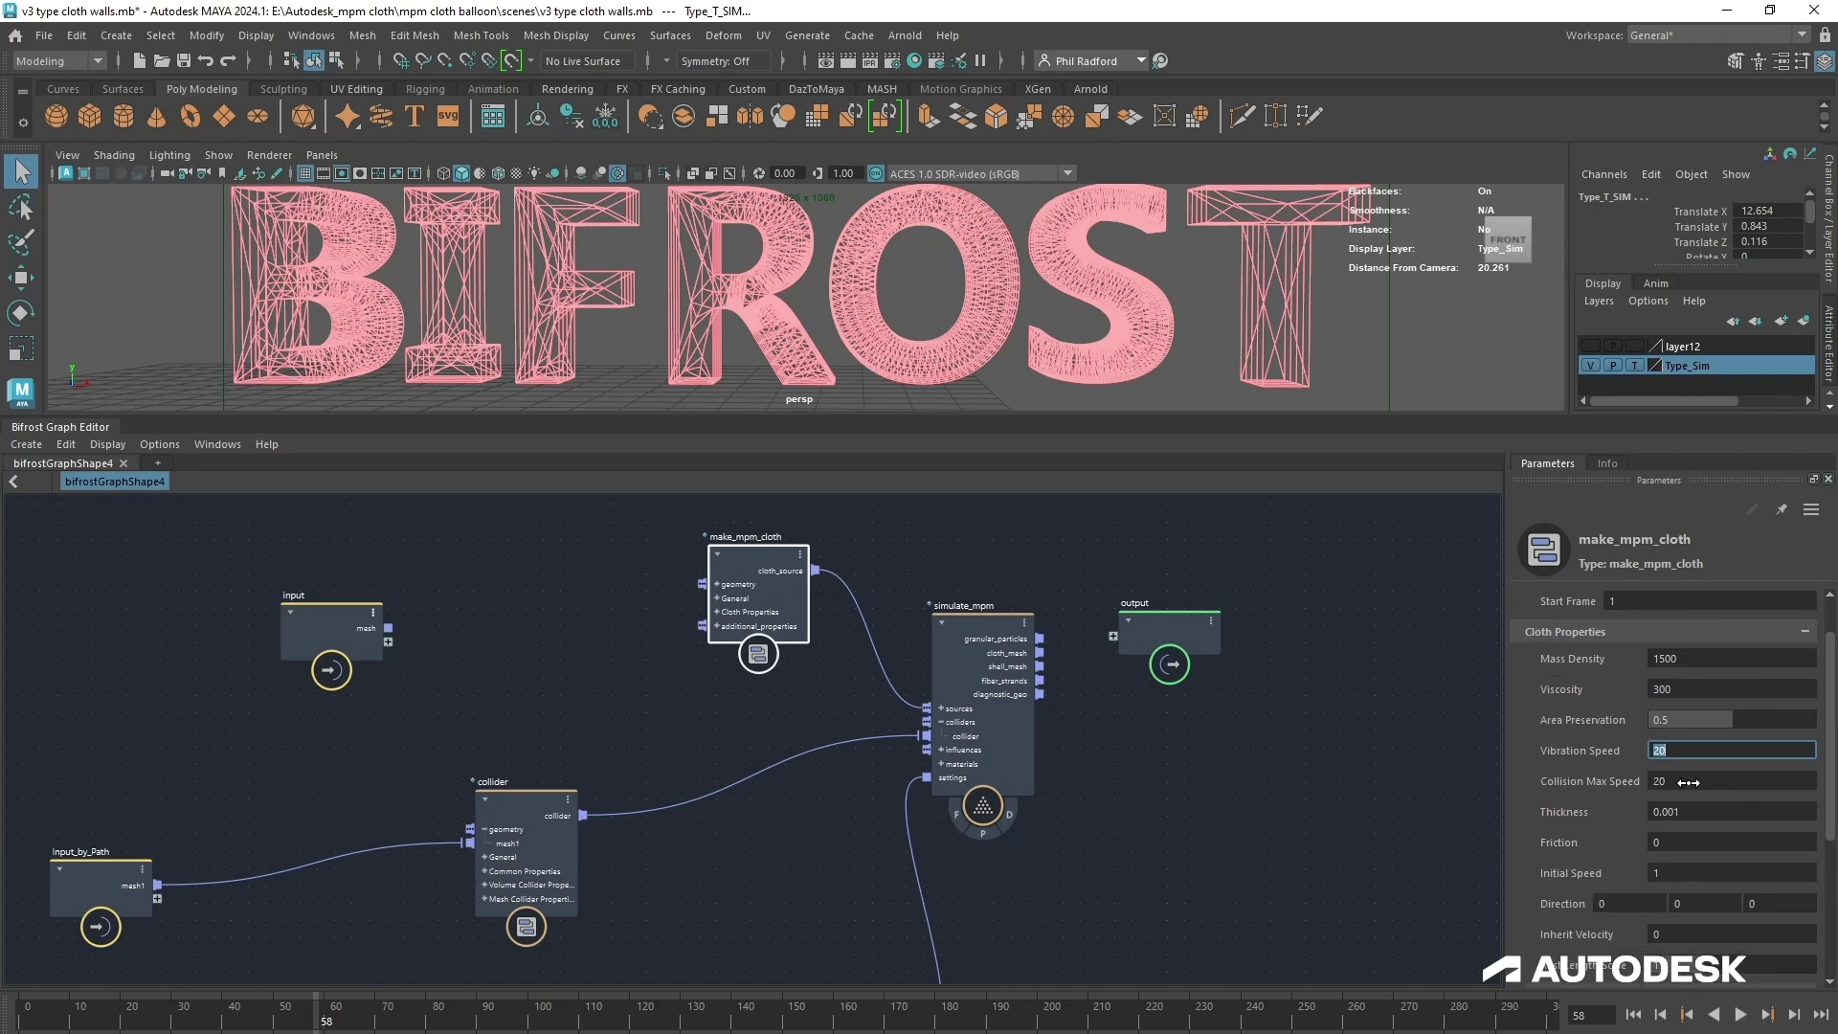
# Set make_mpm_cloth's Mass Density to 195.1, Viscosity 75.73 and Collision Max Speed 7.266.
pyautogui.moveTo(759, 564)
pyautogui.mouseDown()
pyautogui.moveTo(738, 591)
pyautogui.moveTo(738, 565)
pyautogui.mouseUp()
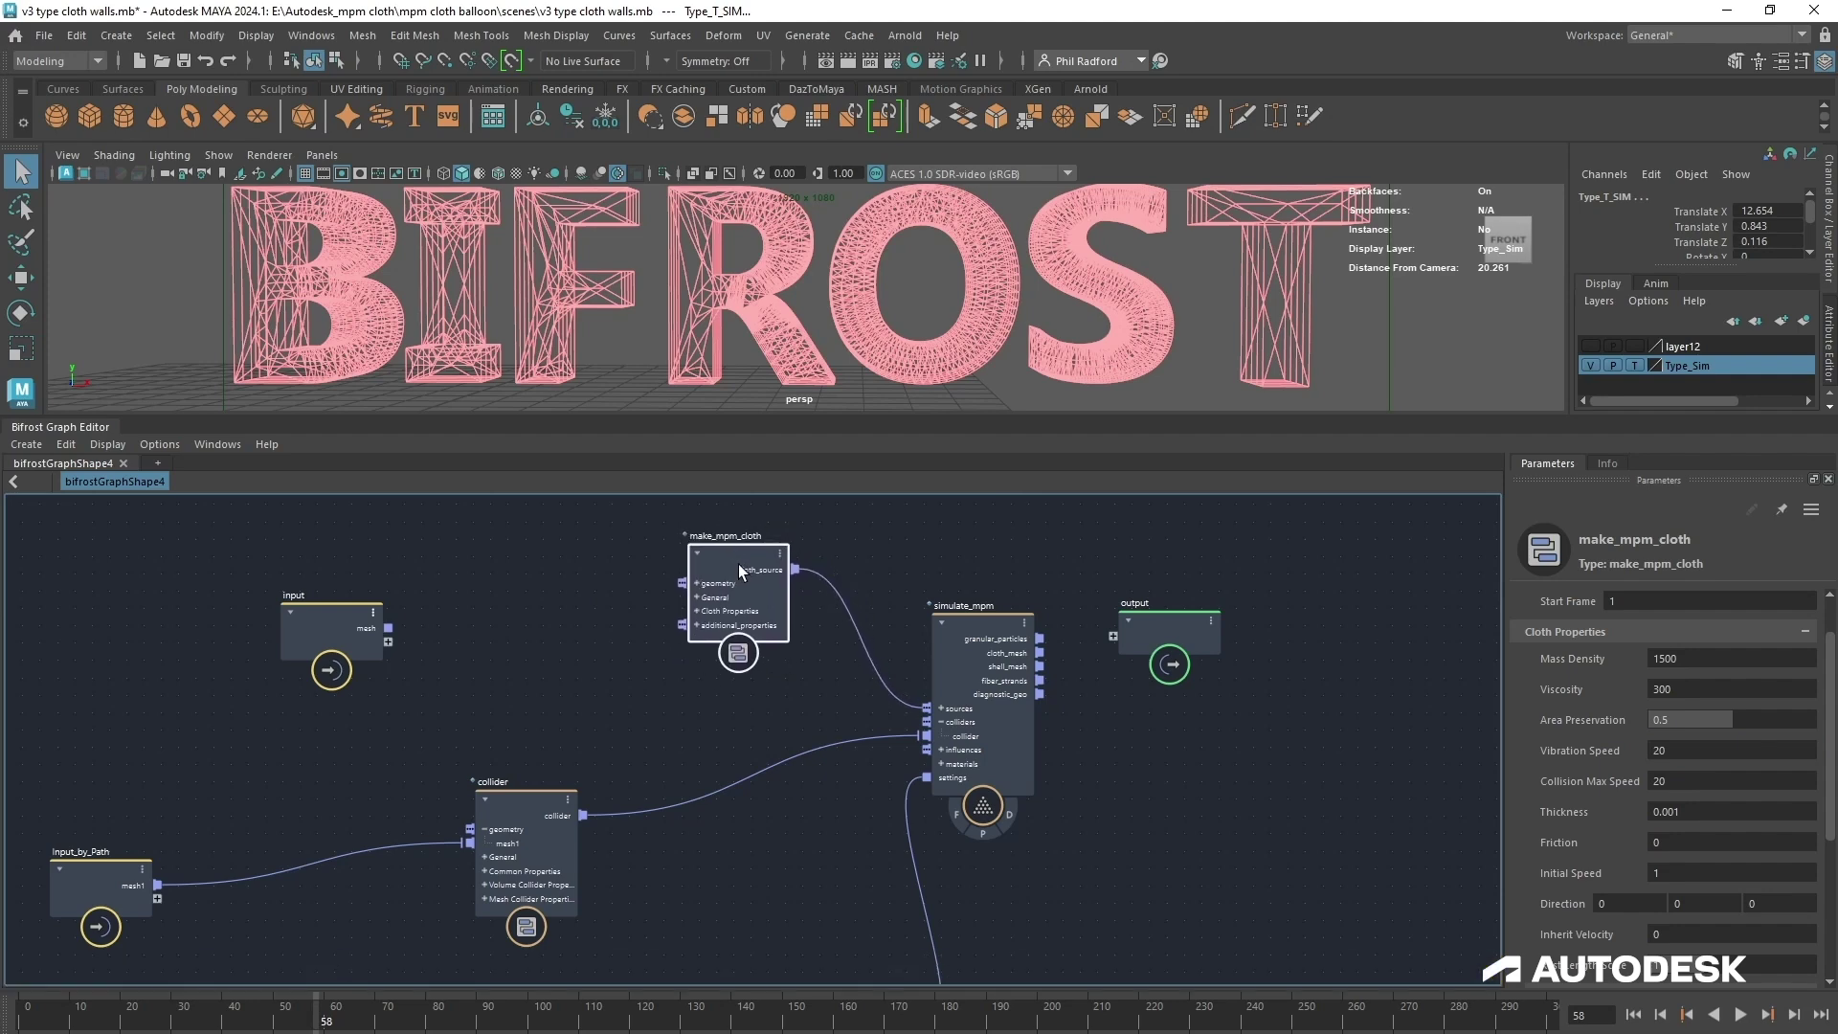
pyautogui.click(1670, 658)
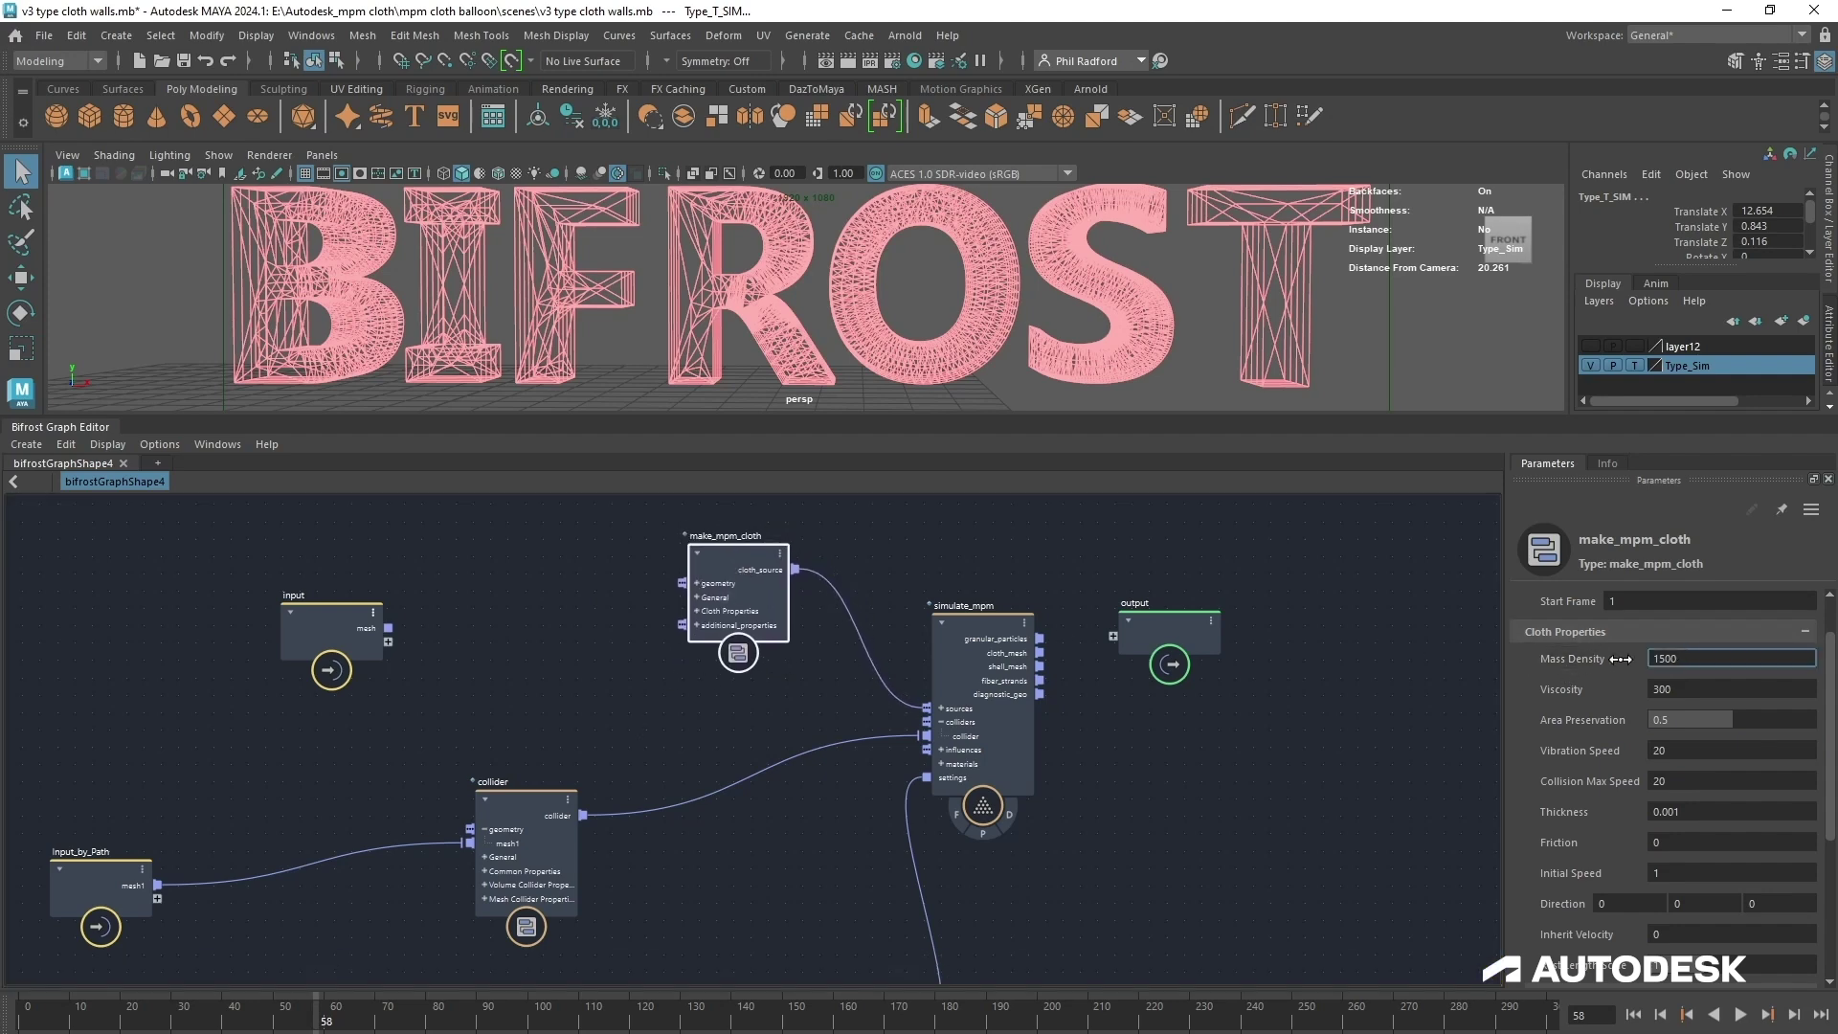
pyautogui.moveTo(1321, 654); pyautogui.dragTo(1266, 669)
pyautogui.moveTo(1674, 684); pyautogui.dragTo(1608, 785)
pyautogui.click(1670, 785)
pyautogui.moveTo(723, 535); pyautogui.dragTo(739, 548)
# Rename the node to my_make_mpm_cloth and shift it slightly left and down.
pyautogui.doubleClick(742, 548)
pyautogui.click(709, 546)
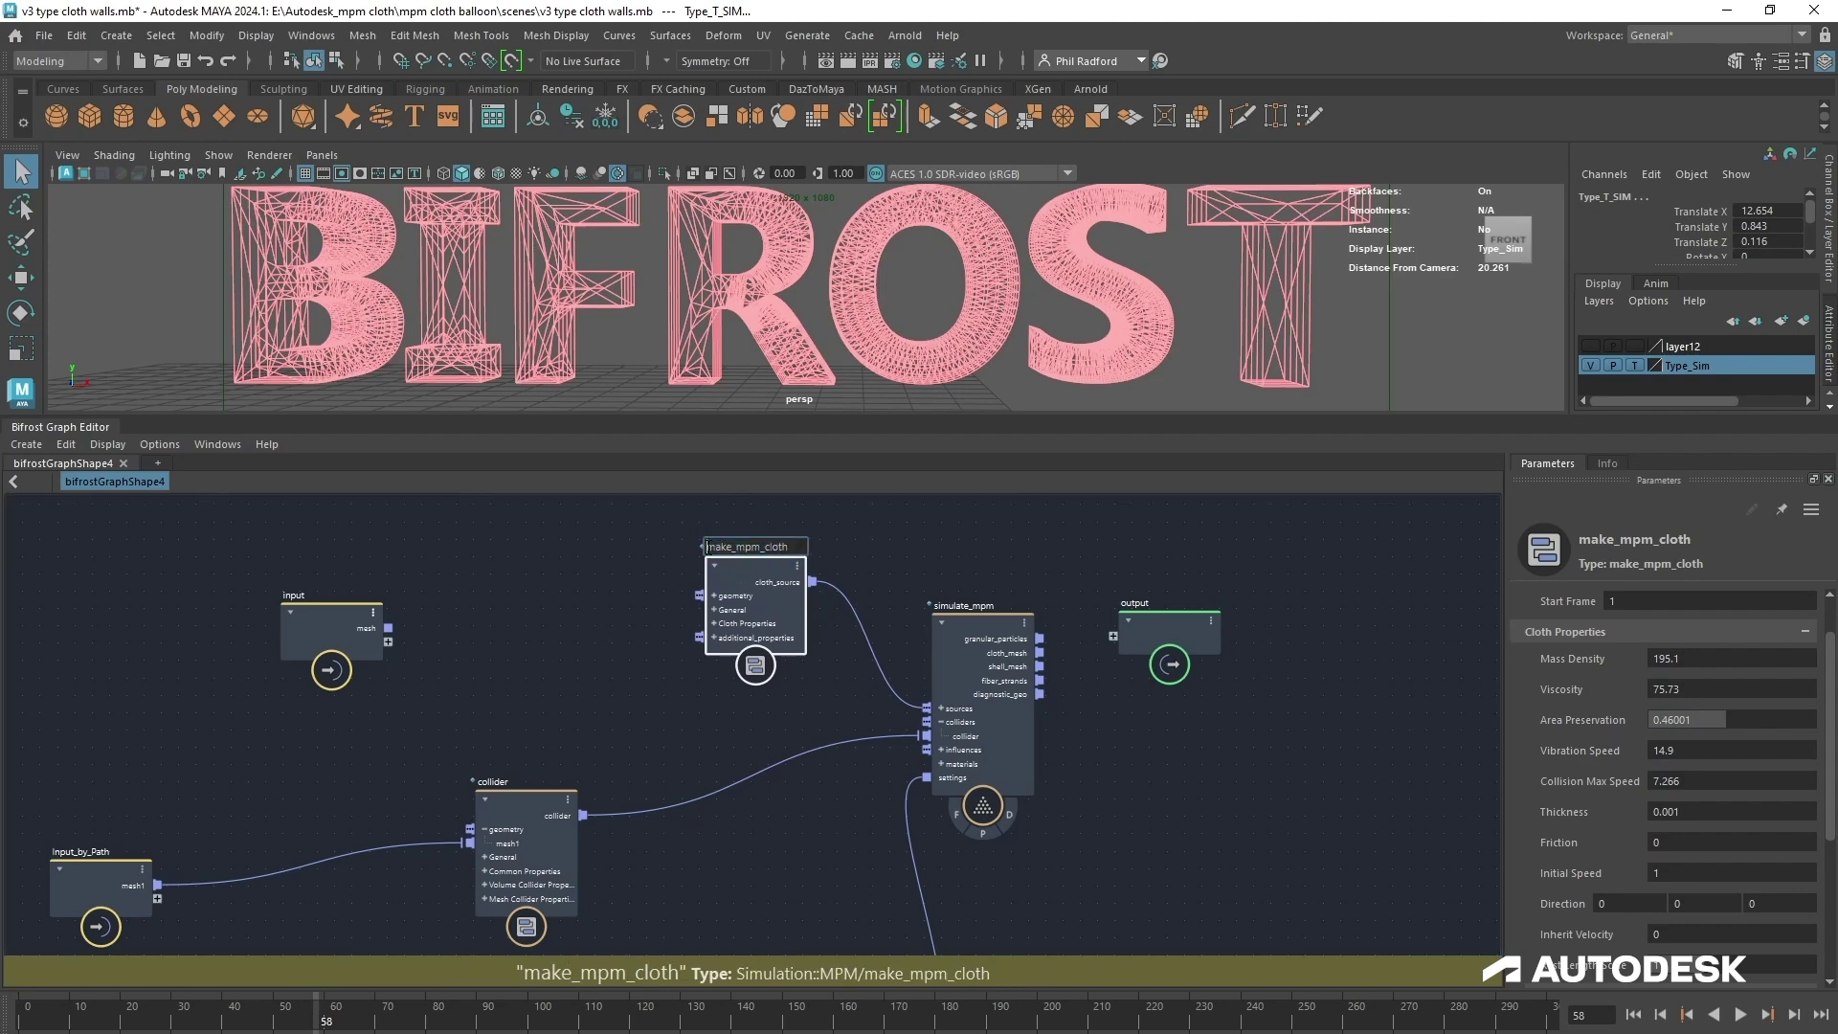
pyautogui.write('my_')
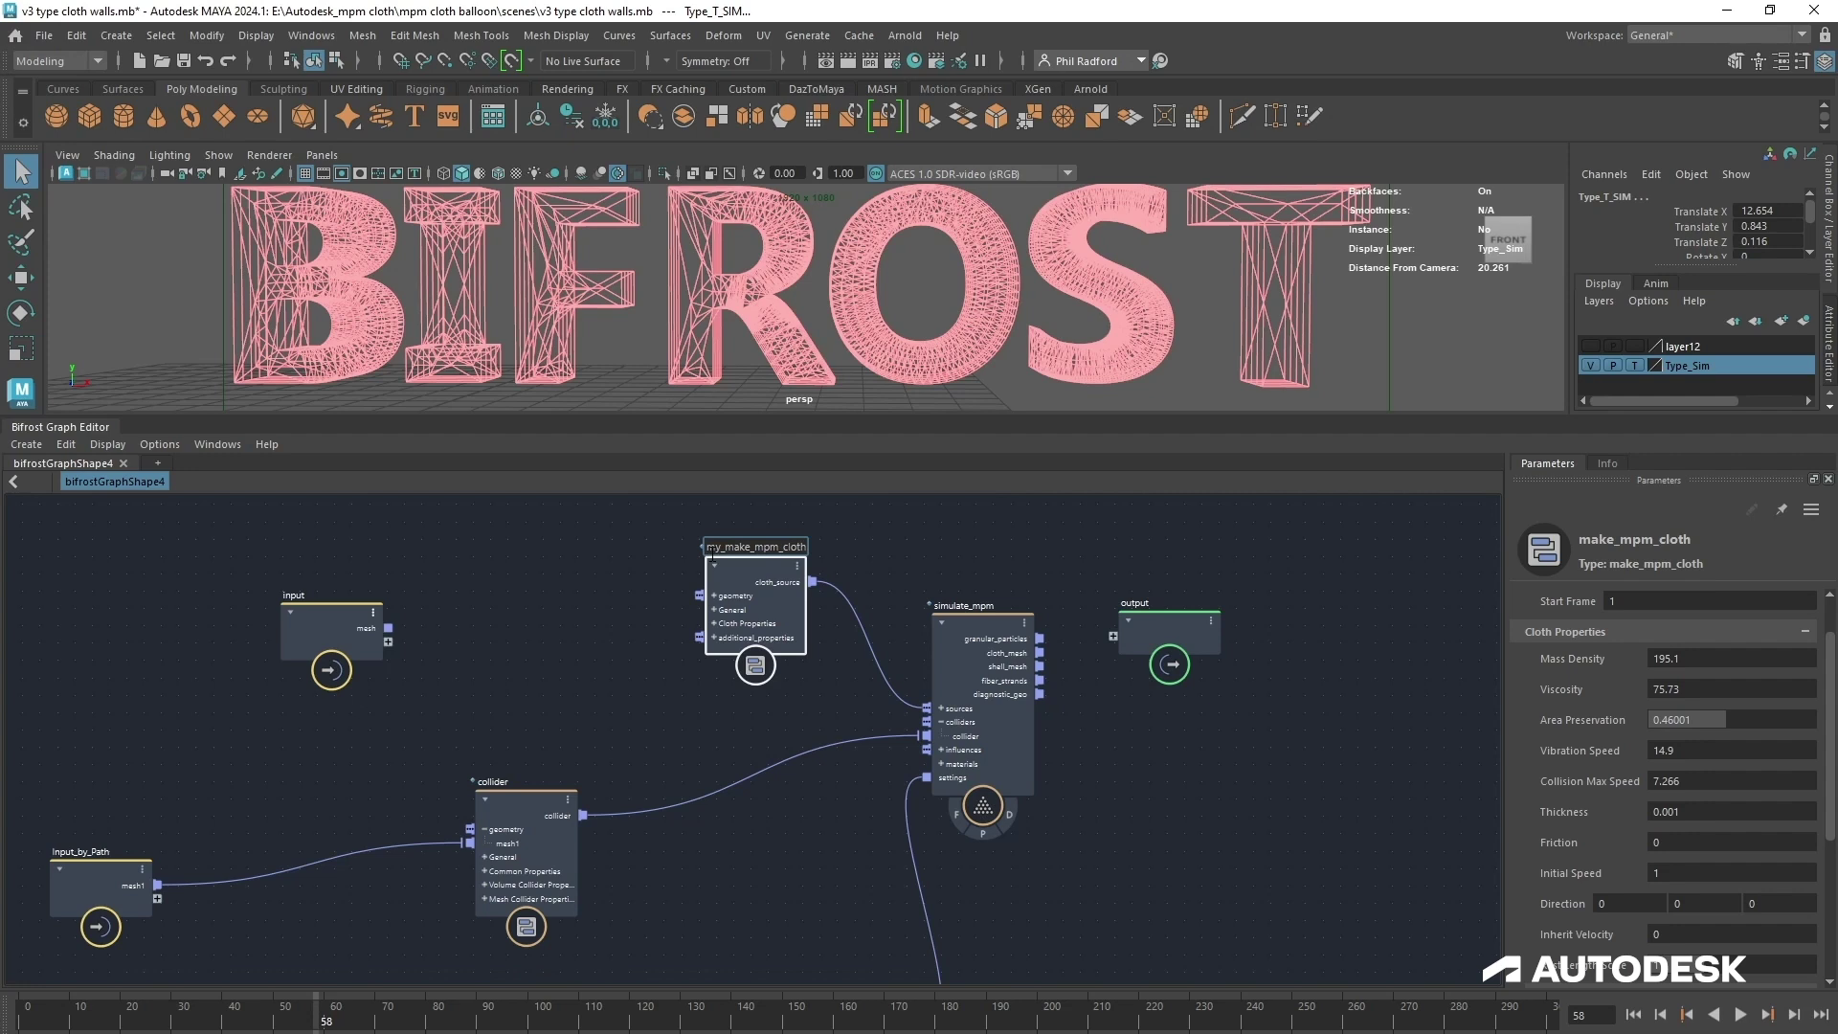
pyautogui.press('Return')
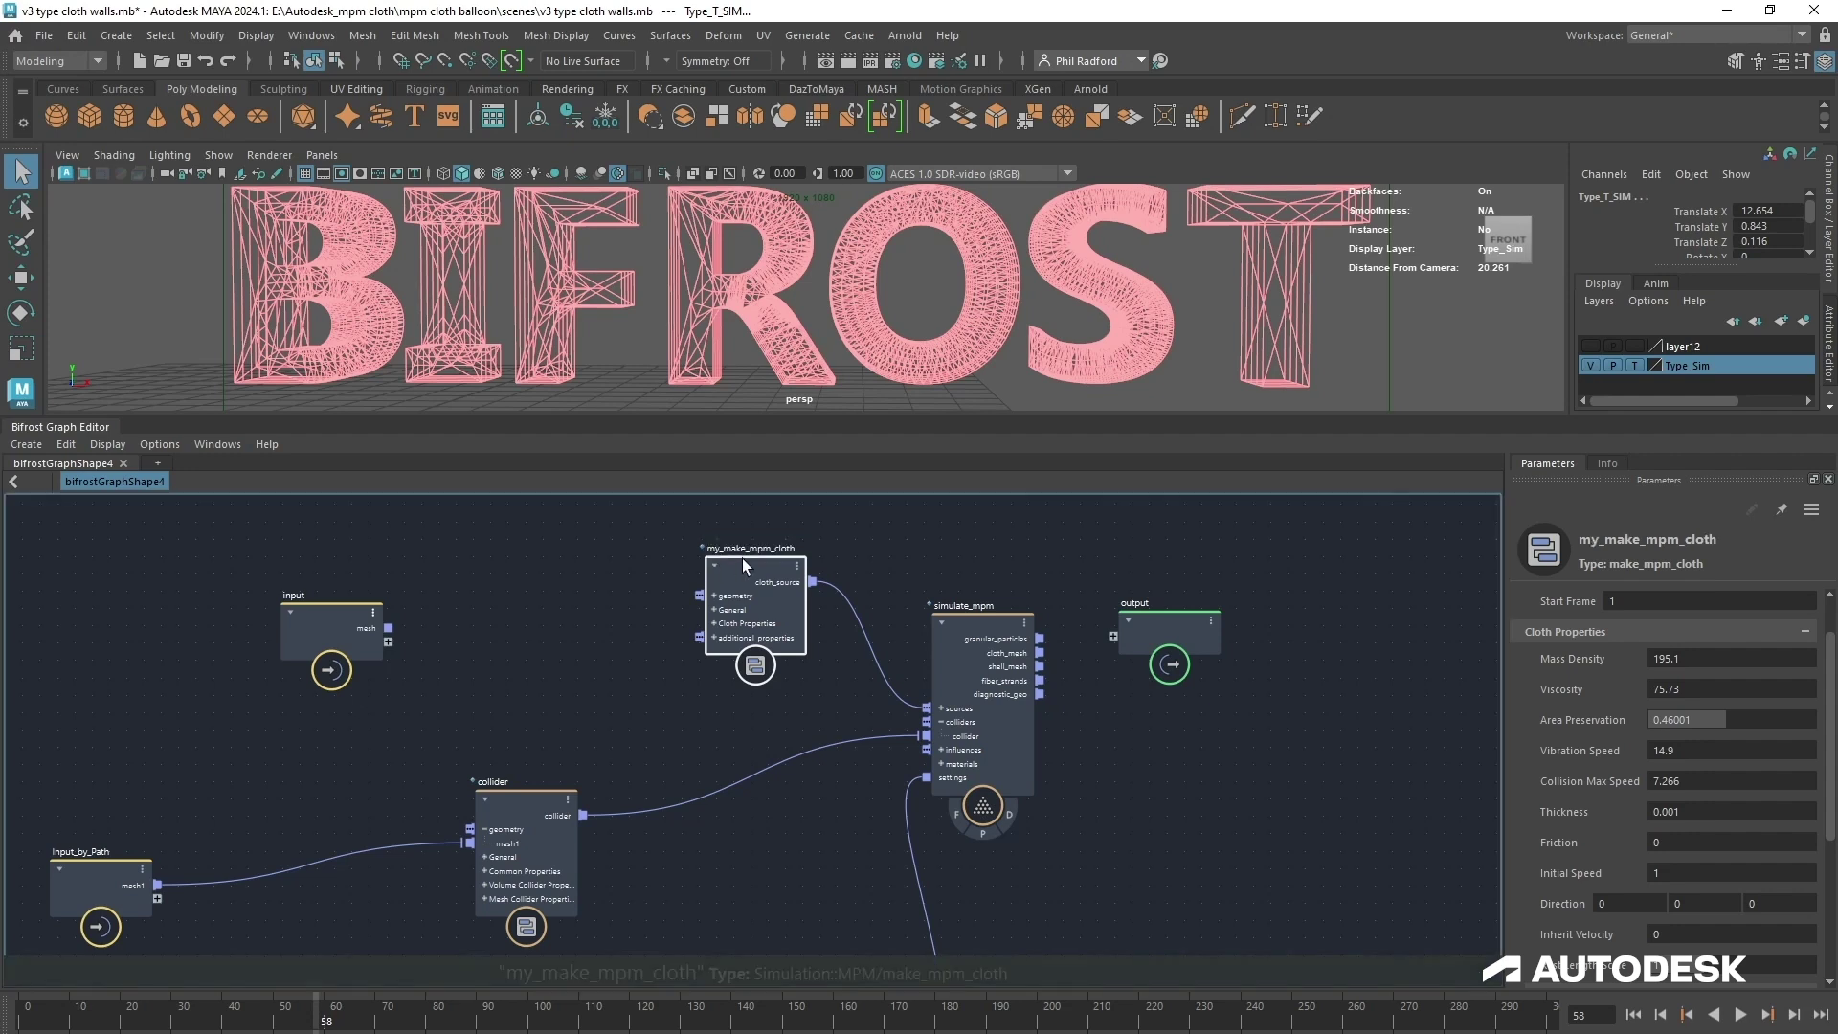
pyautogui.moveTo(743, 559); pyautogui.dragTo(728, 567)
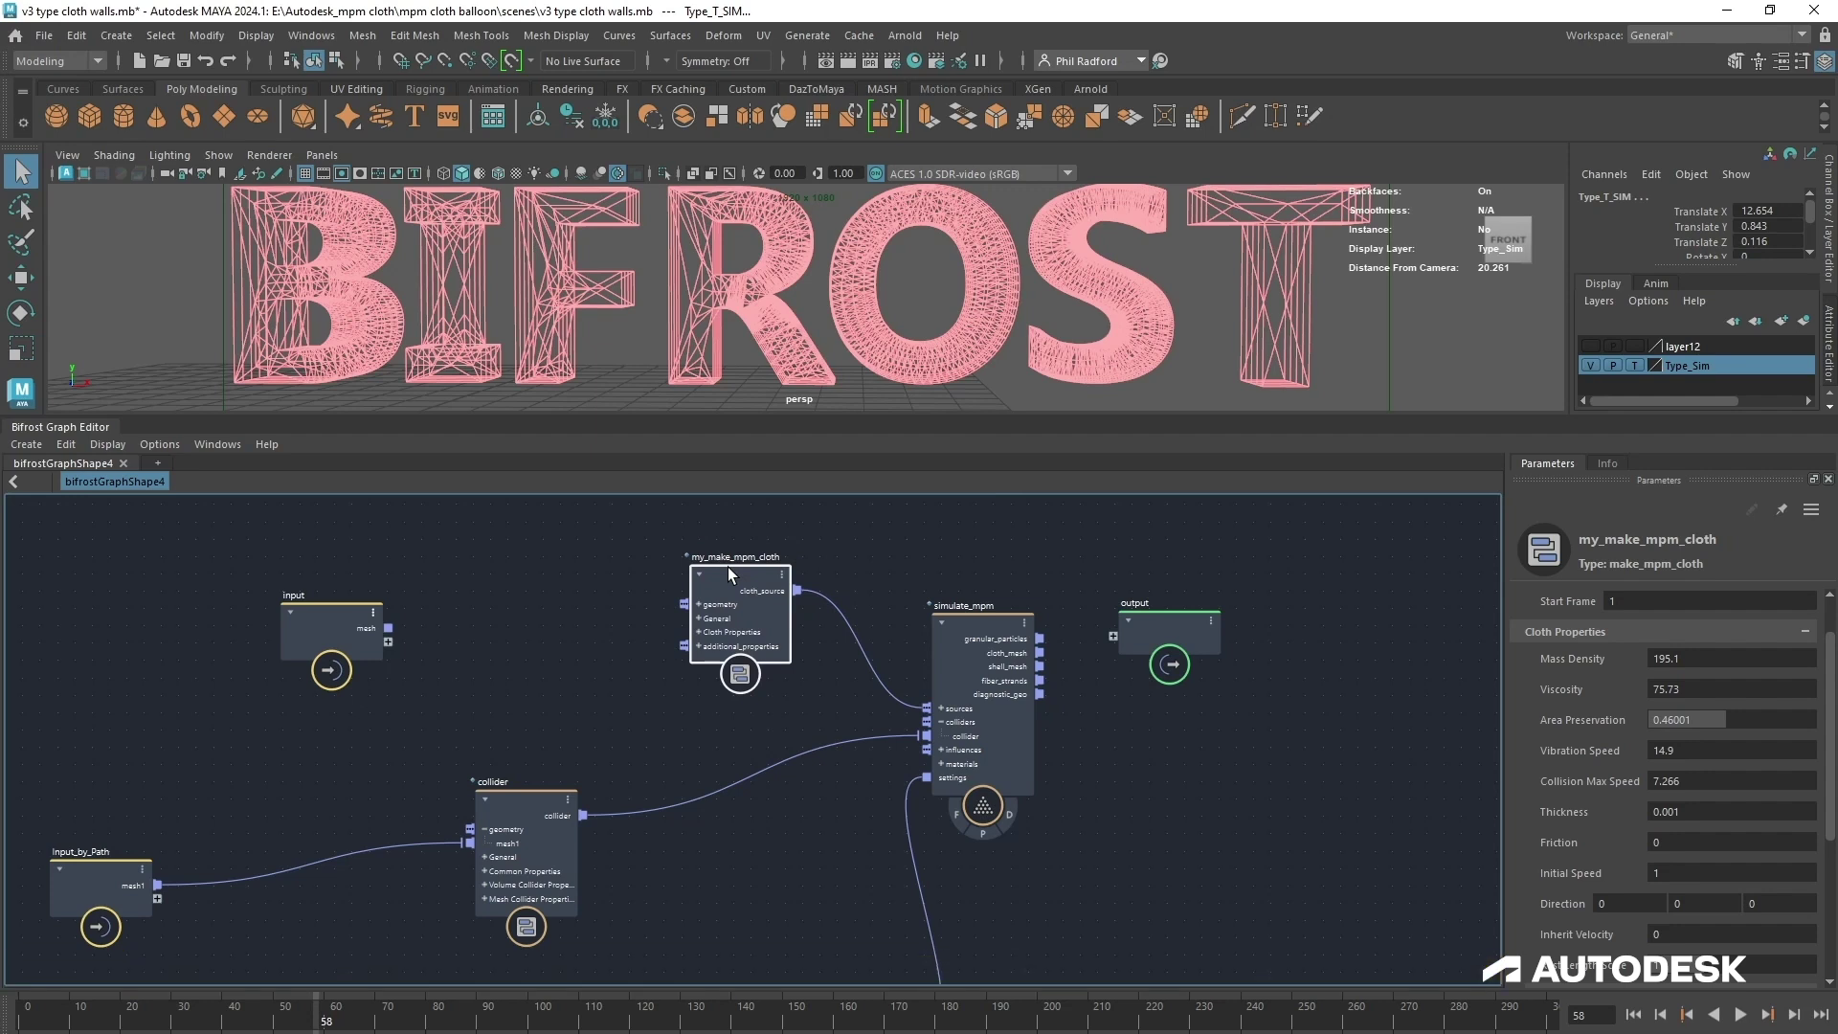
pyautogui.moveTo(728, 569); pyautogui.dragTo(721, 583)
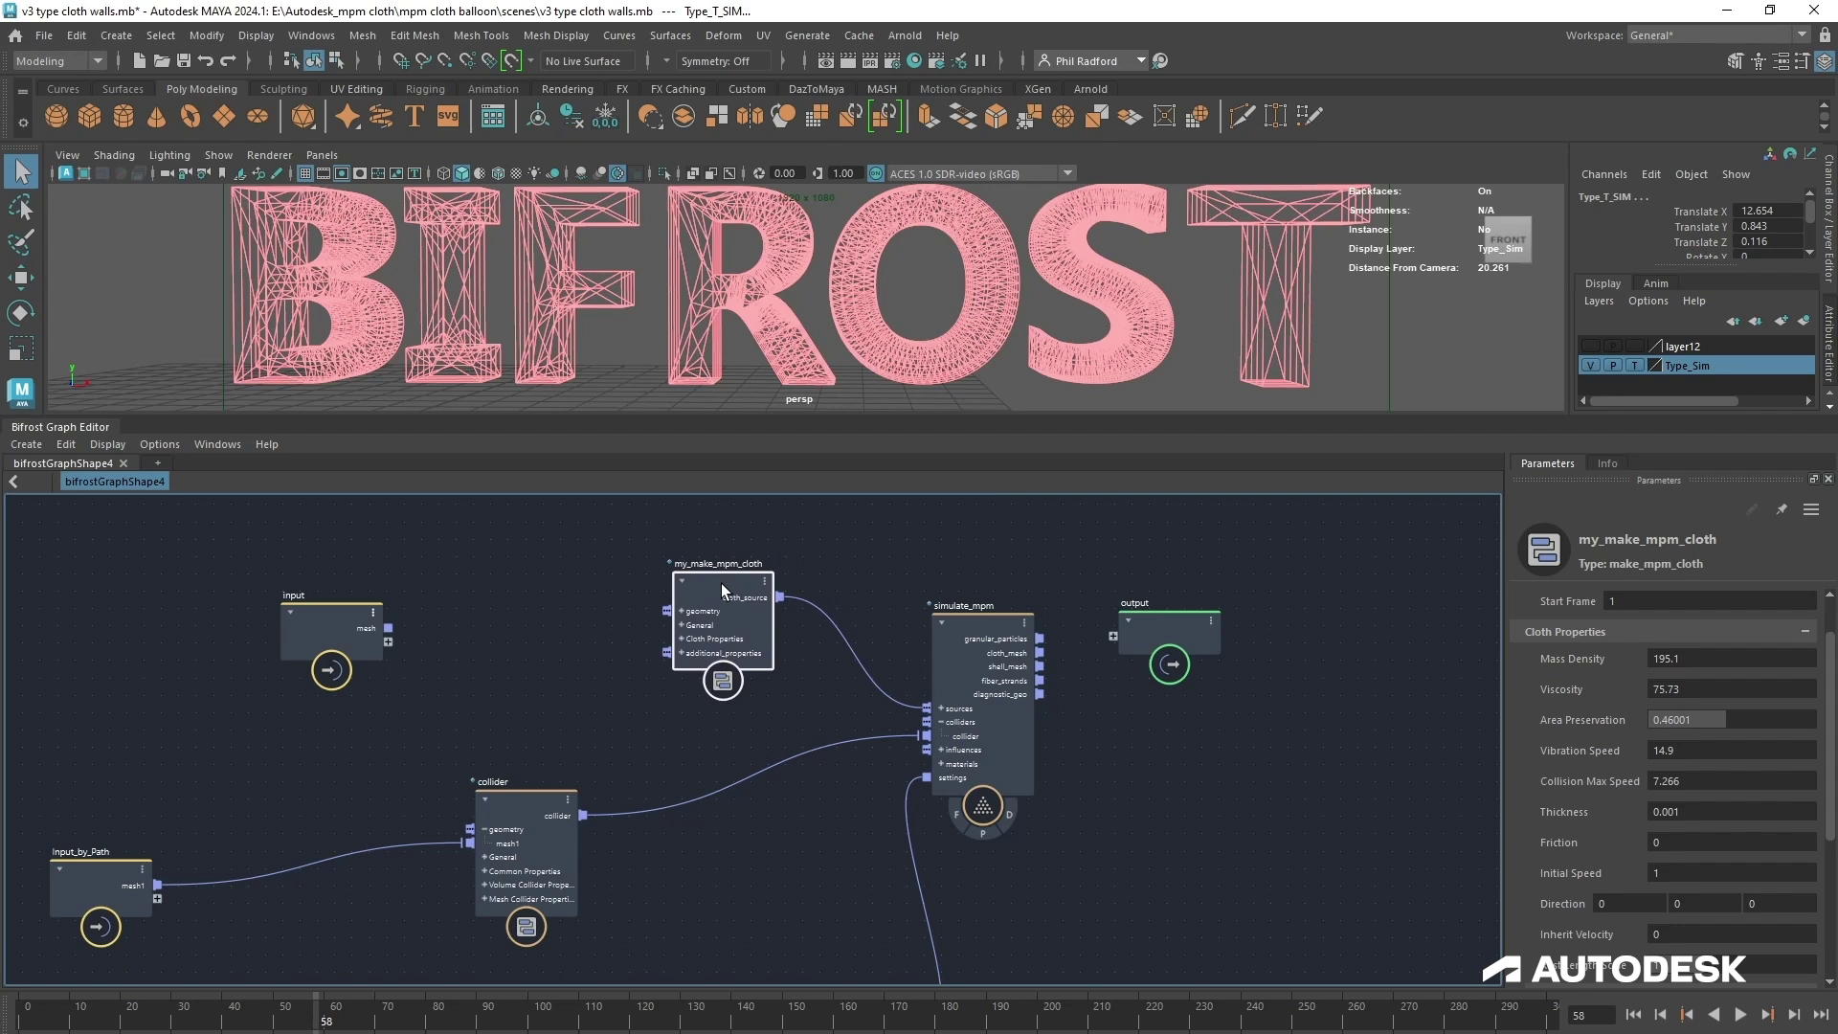
# Publish my_make_mpm_cloth as a new compound file under User::Compounds.
pyautogui.rightClick(722, 578)
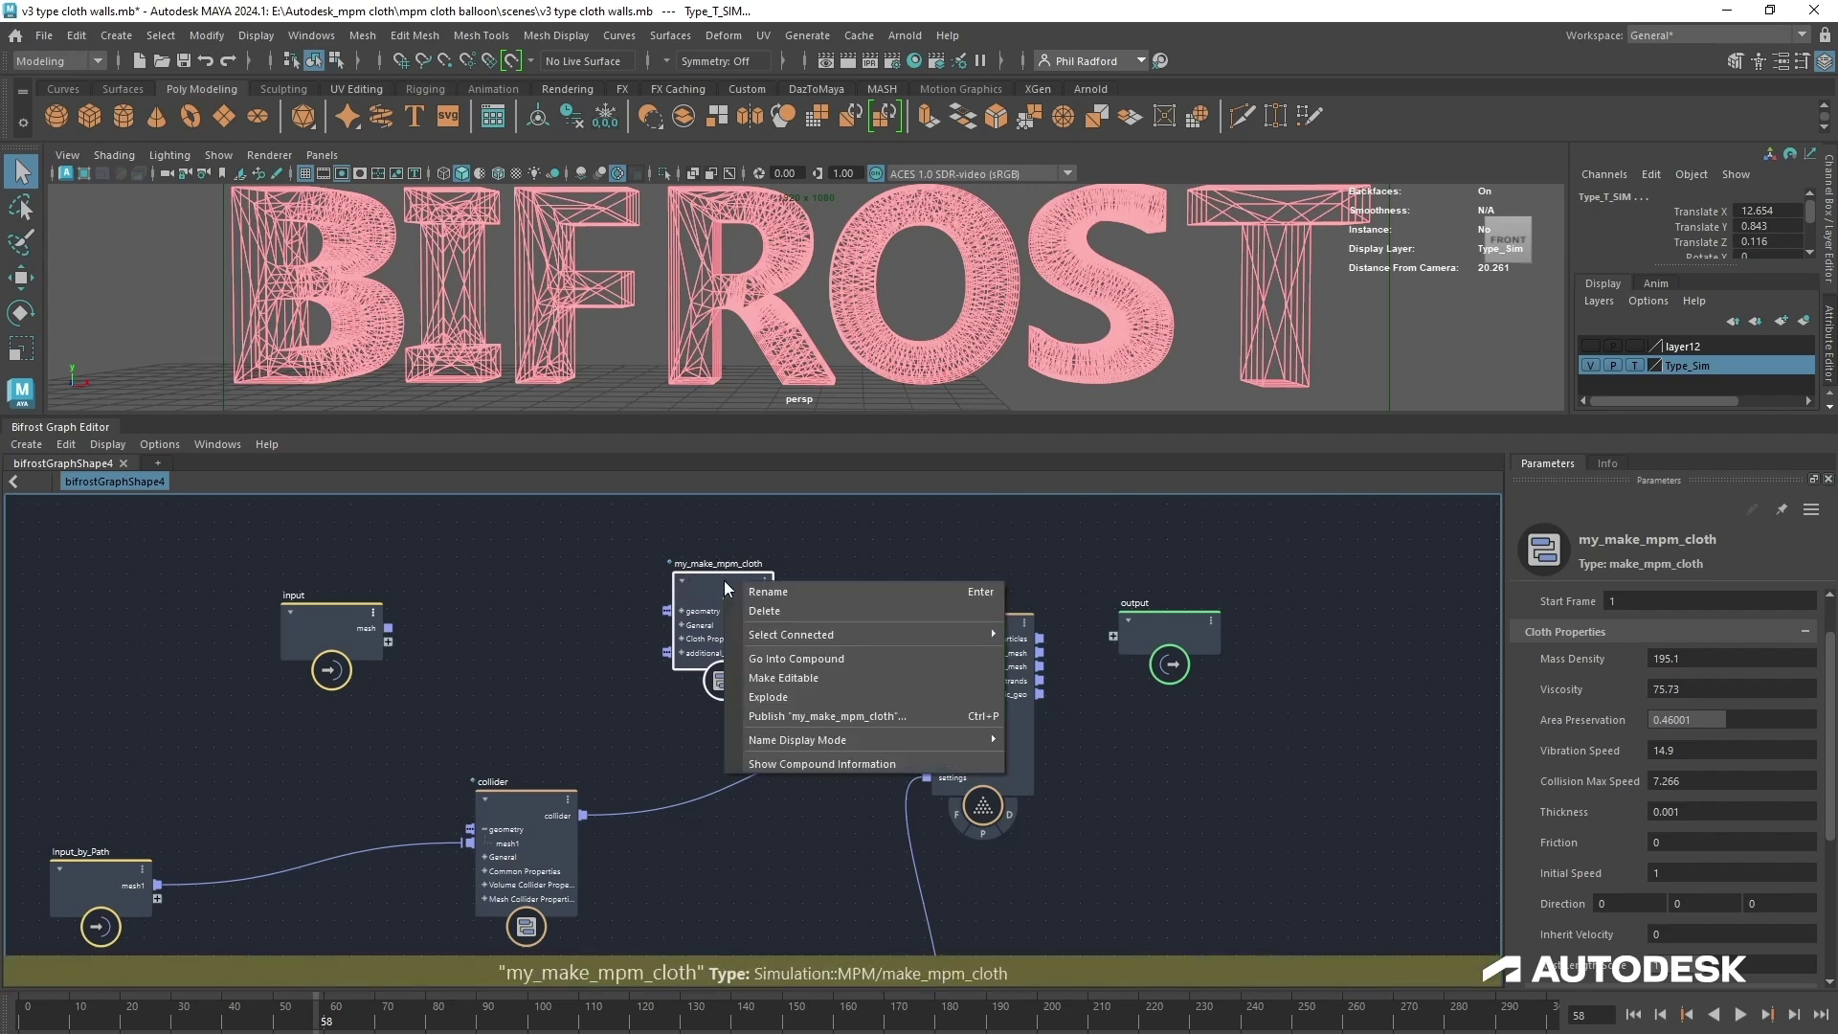
pyautogui.click(783, 715)
pyautogui.doubleClick(905, 514)
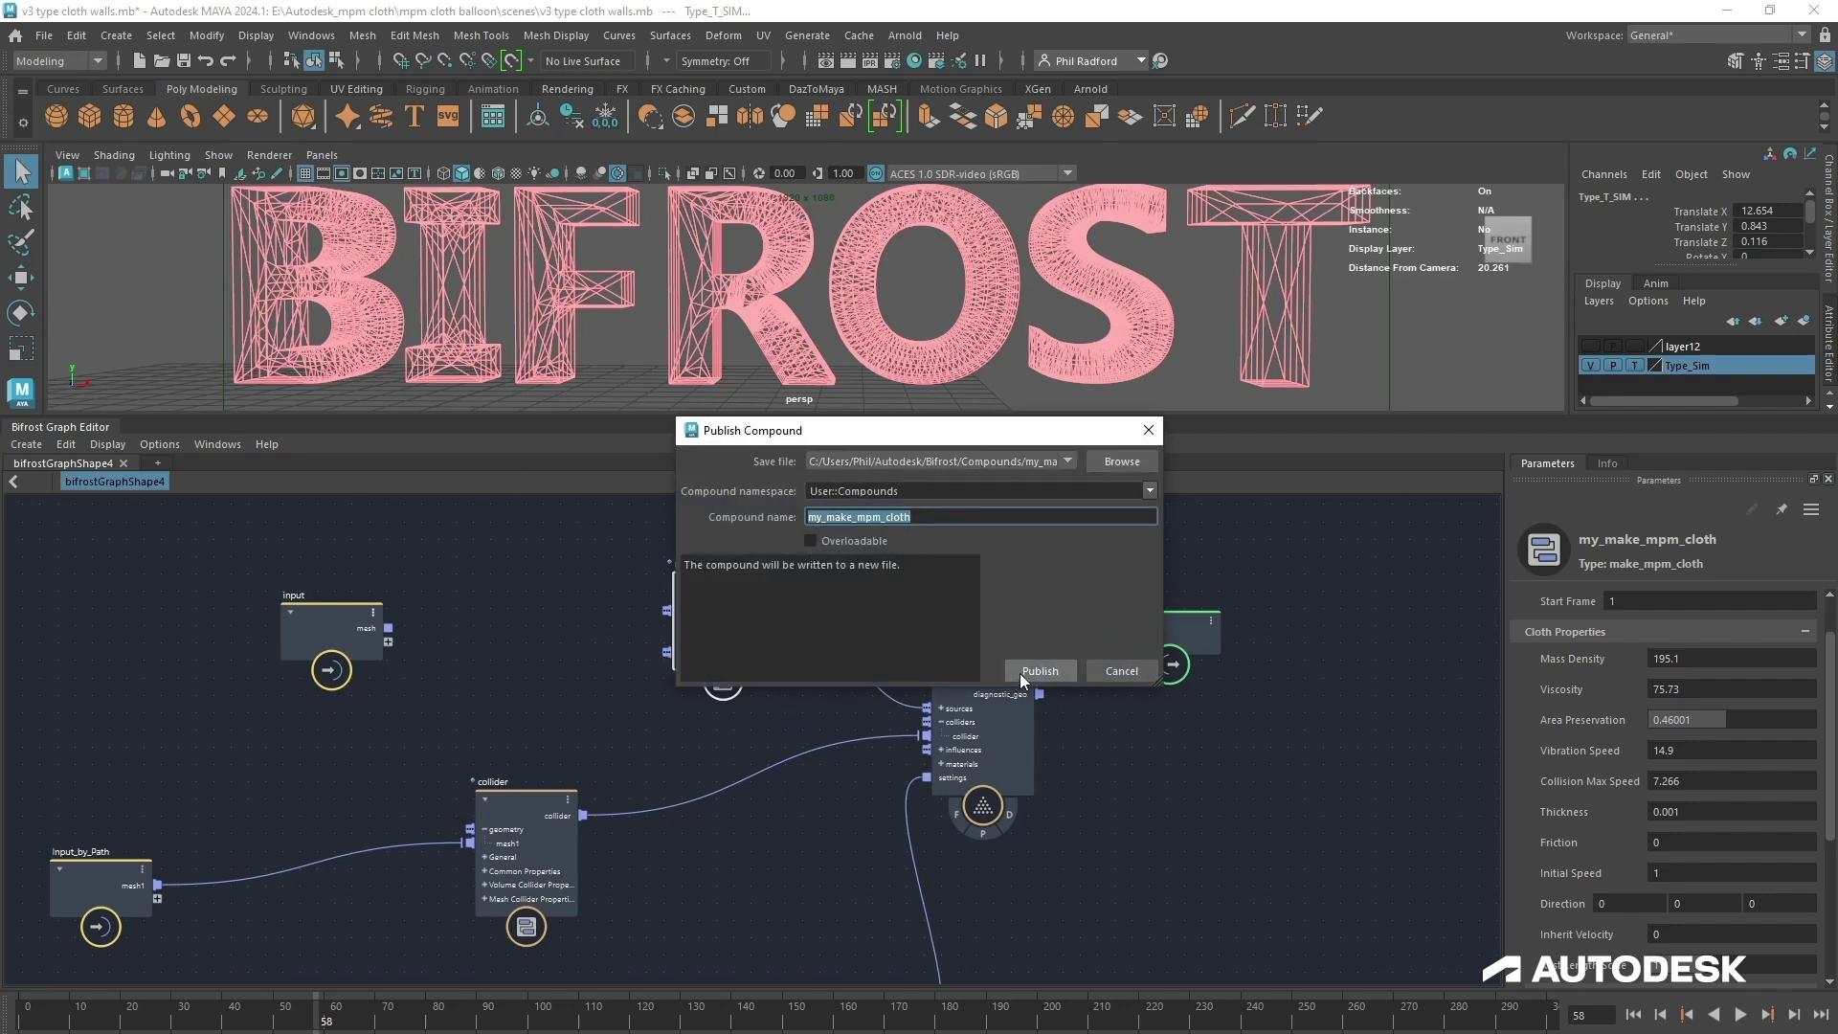
pyautogui.click(1119, 670)
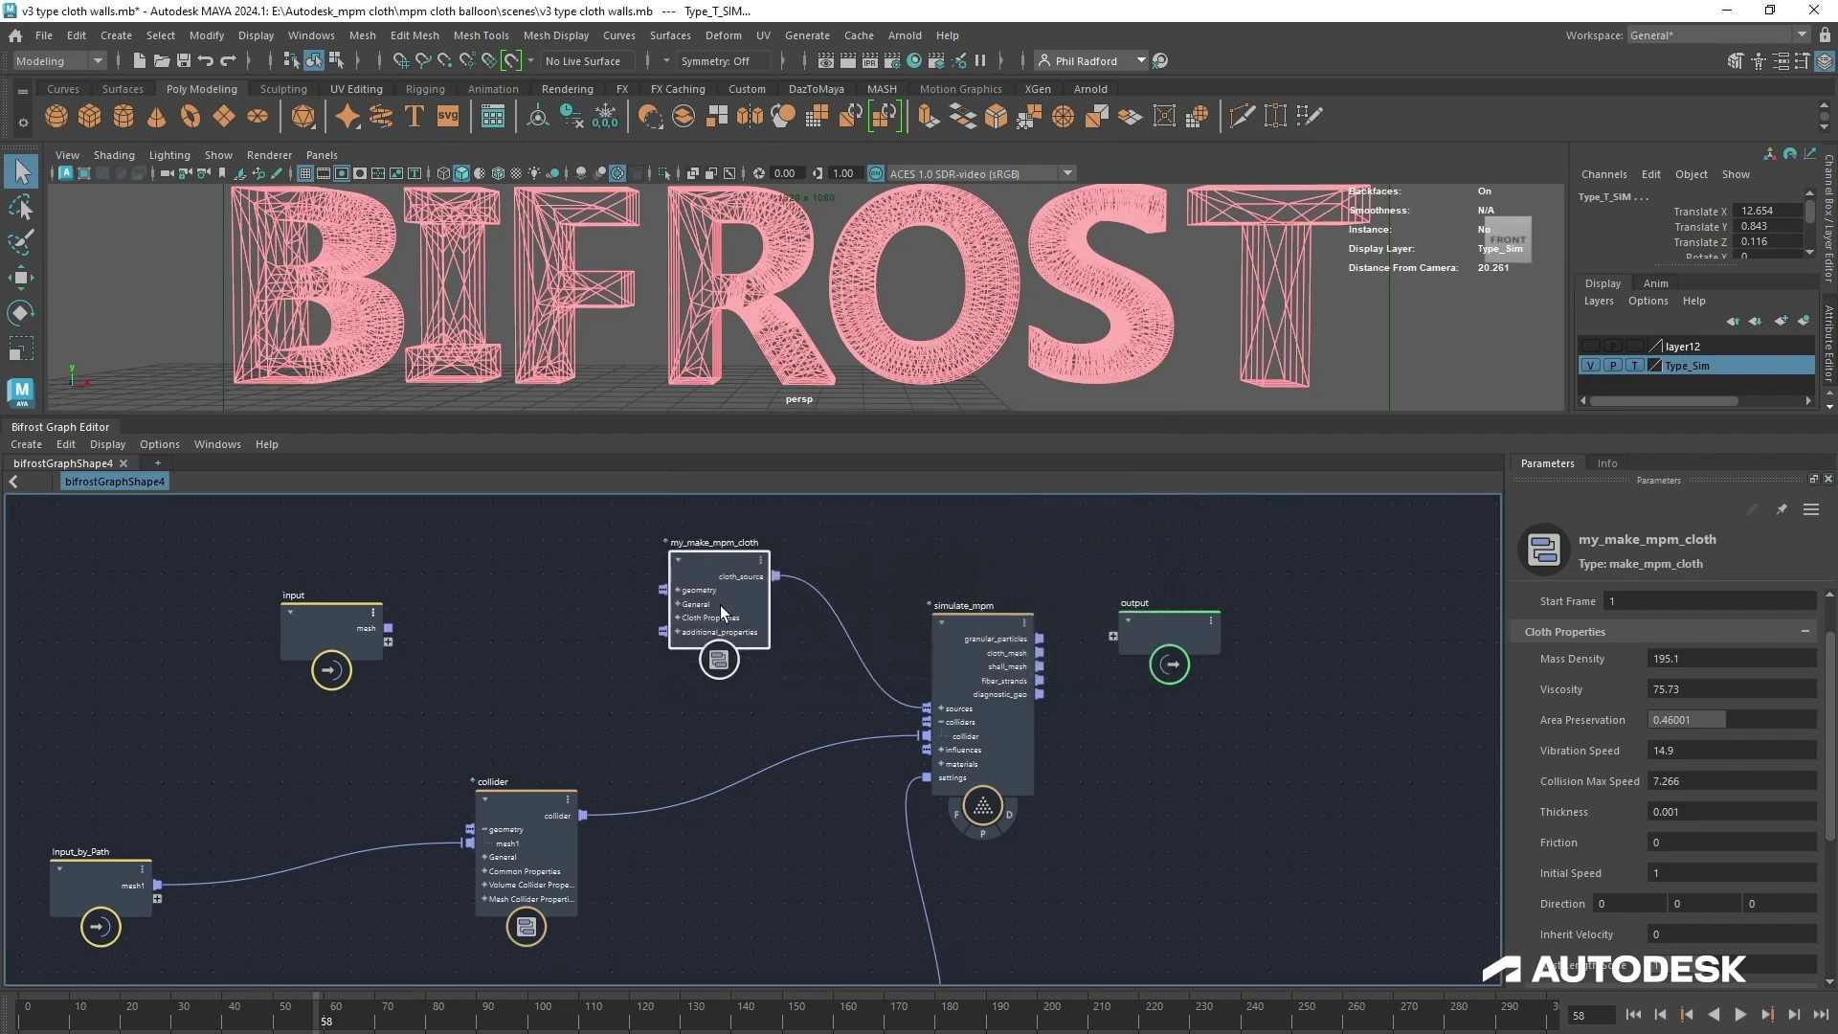
# Replace my_make_mpm_cloth with the My_balloon_make_mpm_cloth node and scroll through its parameters.
pyautogui.press('Delete')
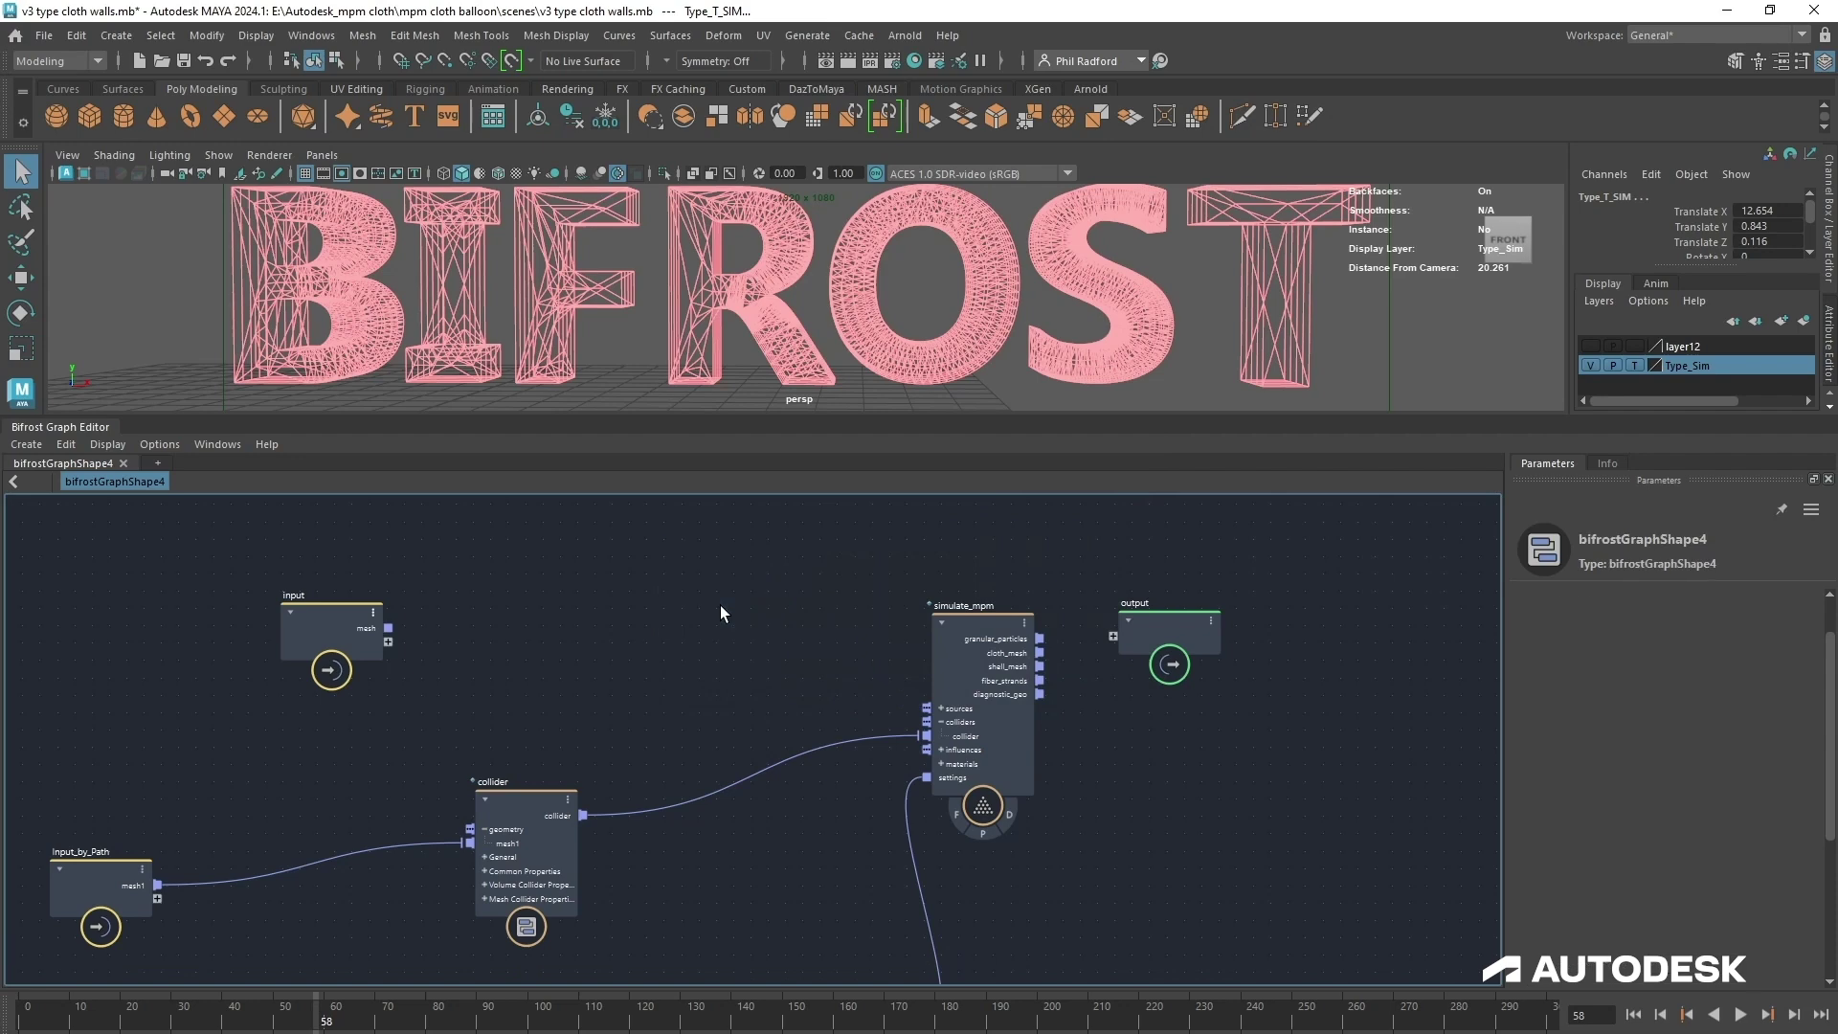
pyautogui.press('Tab')
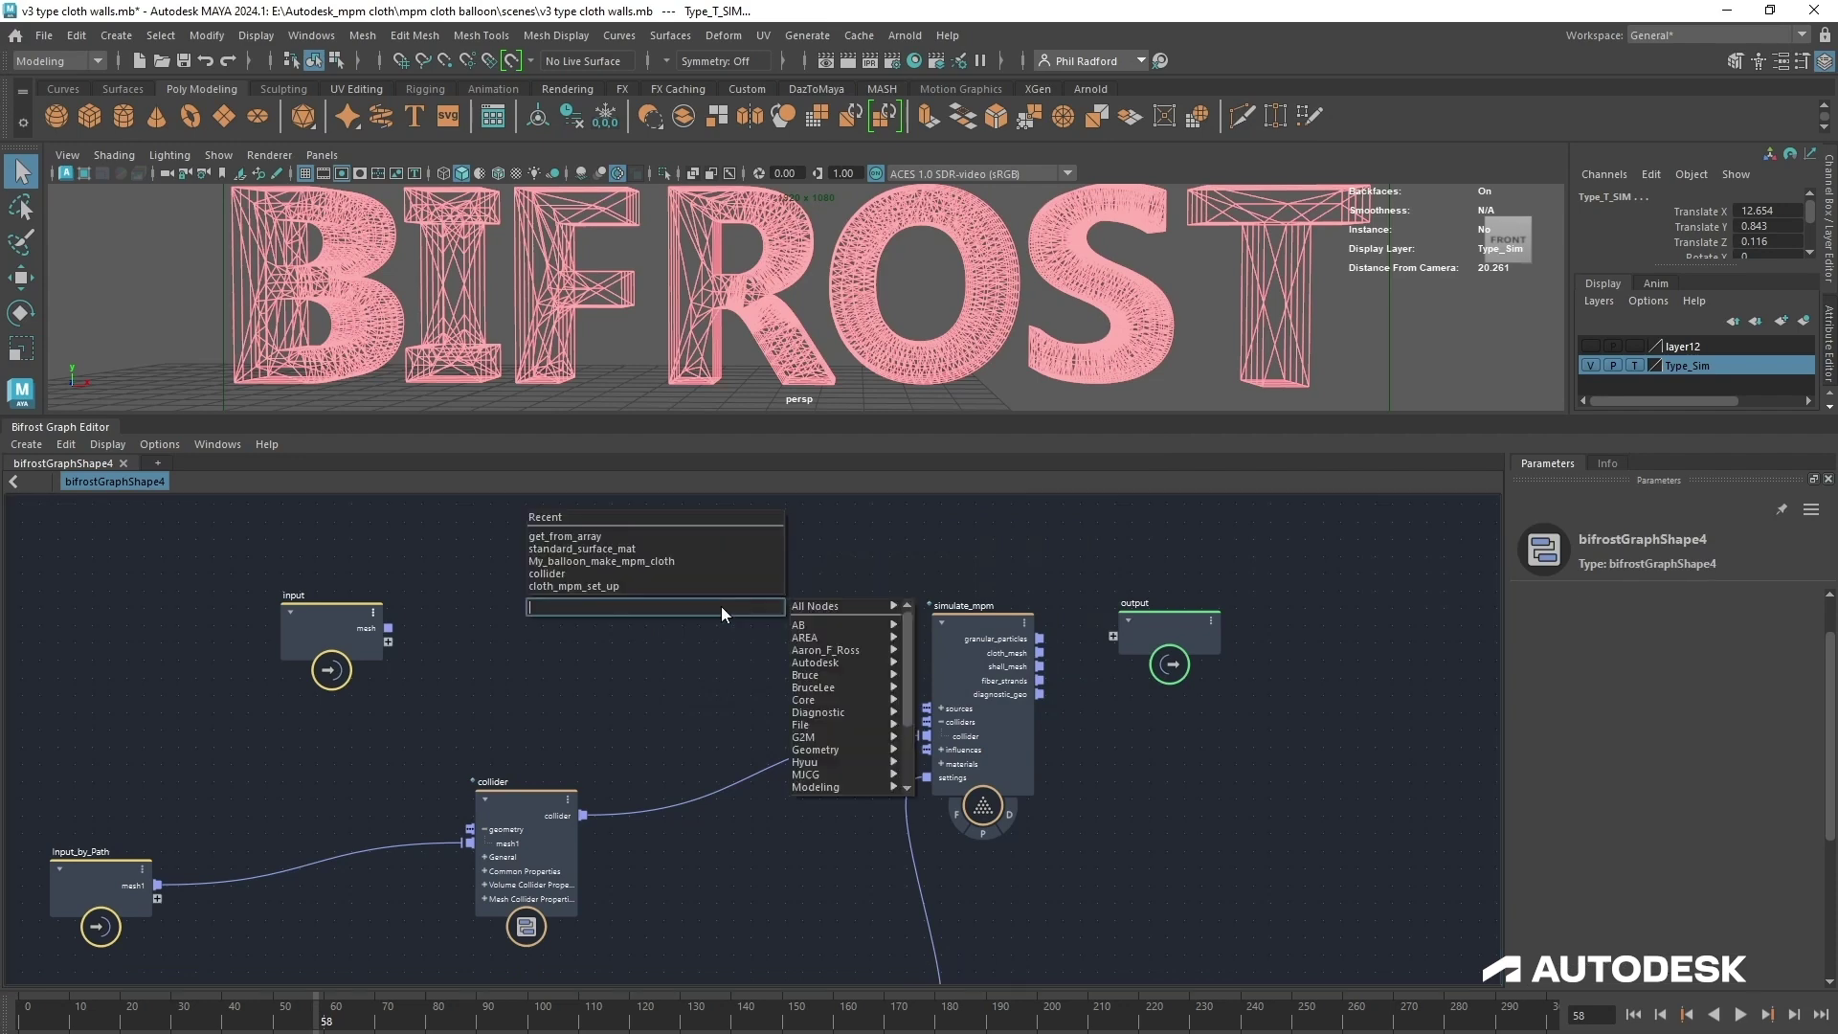
pyautogui.write('my')
pyautogui.click(689, 624)
pyautogui.moveTo(721, 581); pyautogui.dragTo(720, 572)
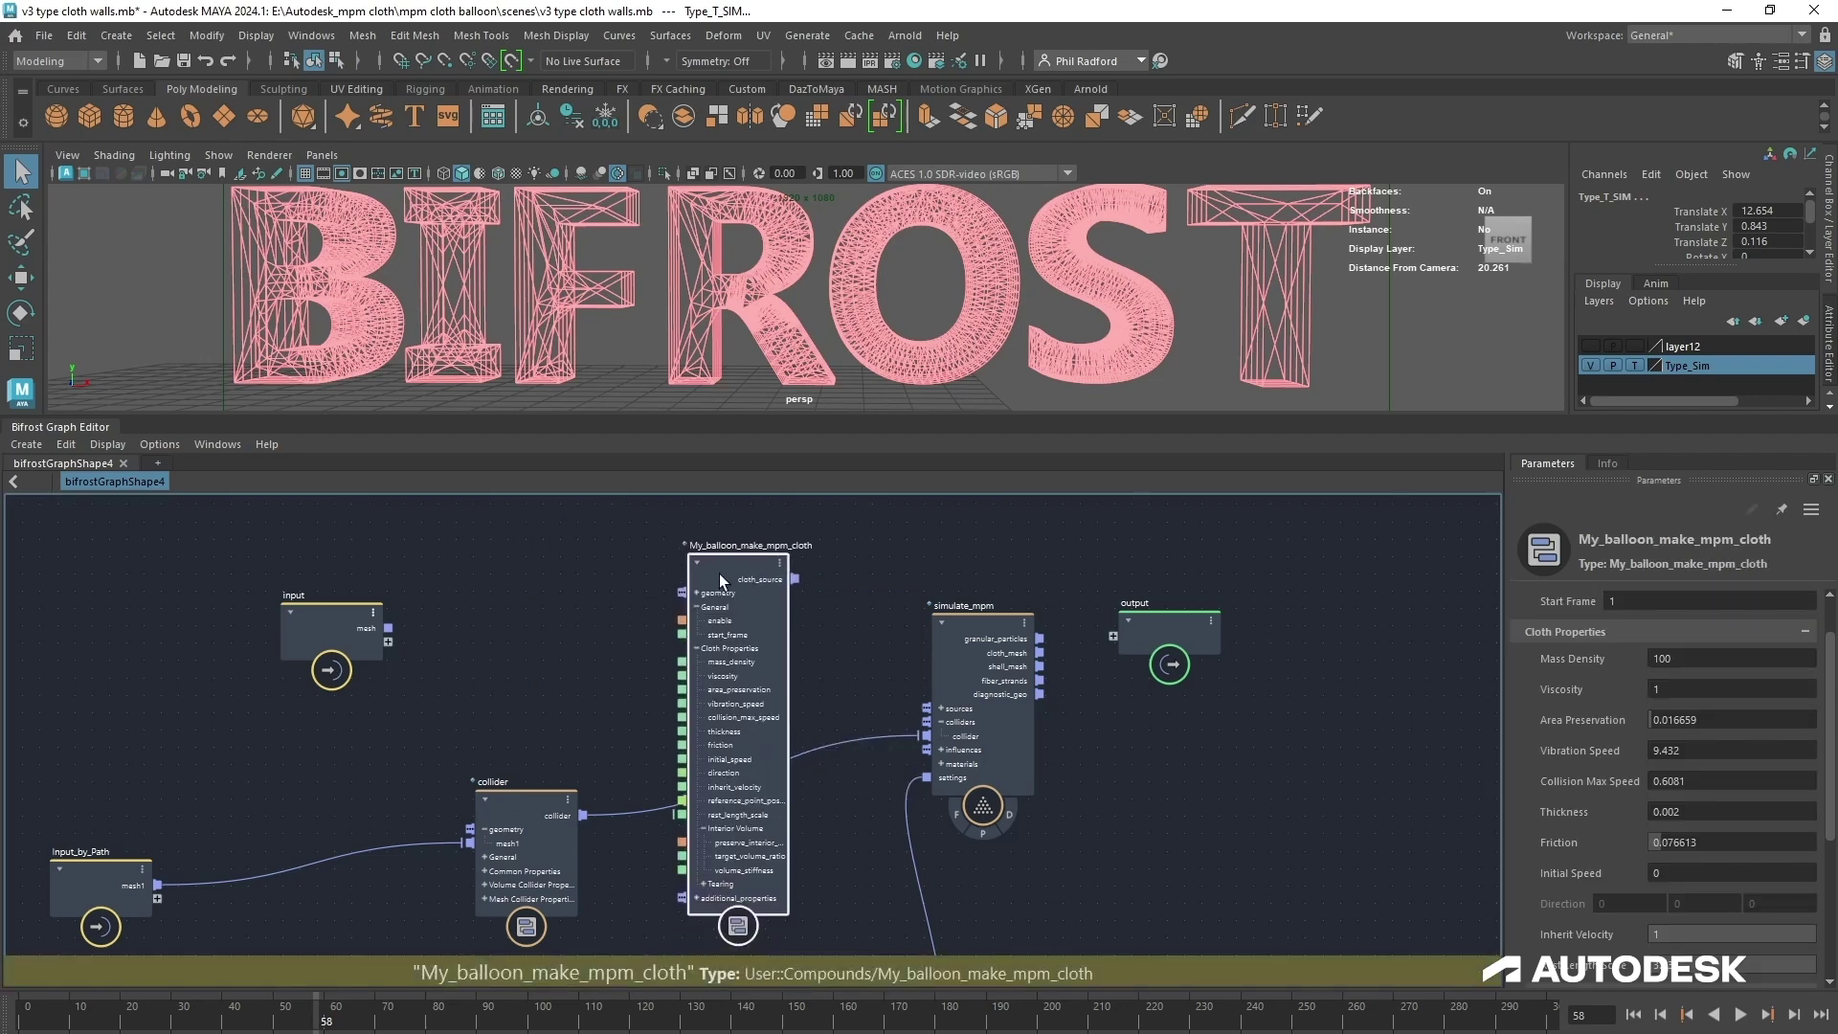
pyautogui.scroll(-1, 1697, 728)
pyautogui.scroll(-2, 1696, 733)
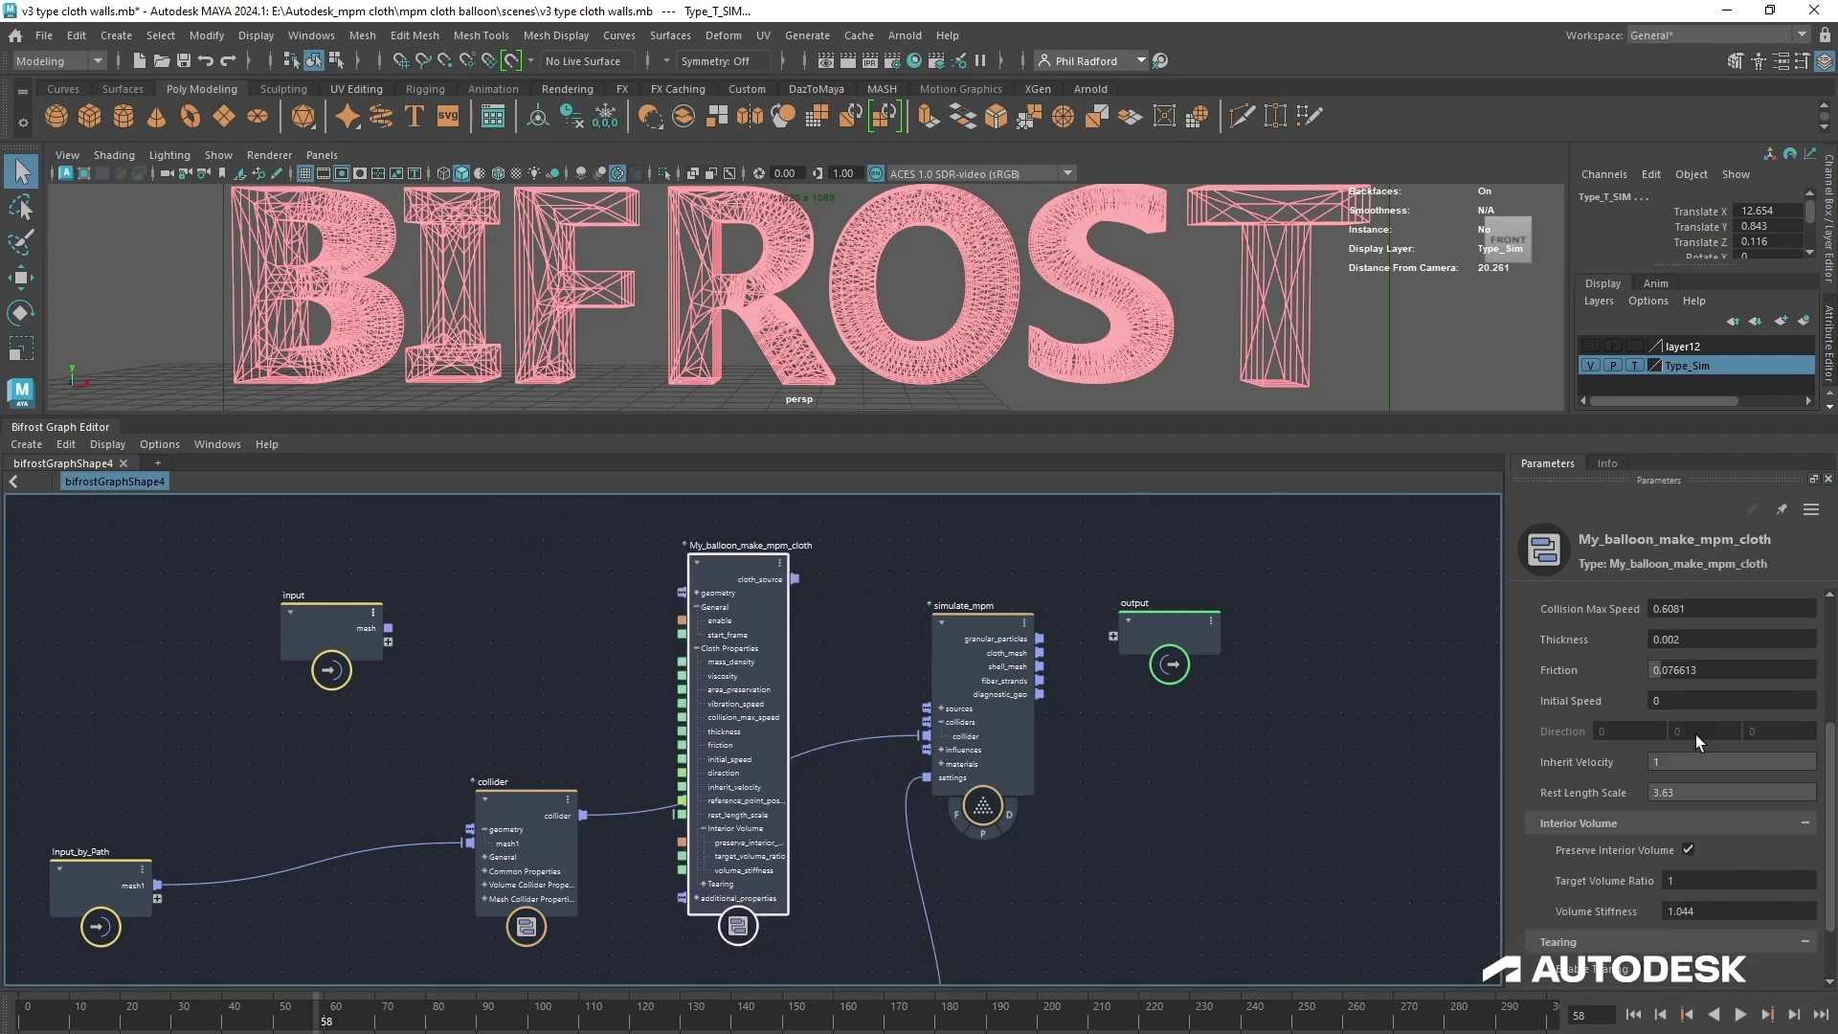
pyautogui.scroll(3, 1696, 733)
pyautogui.scroll(-3, 1628, 769)
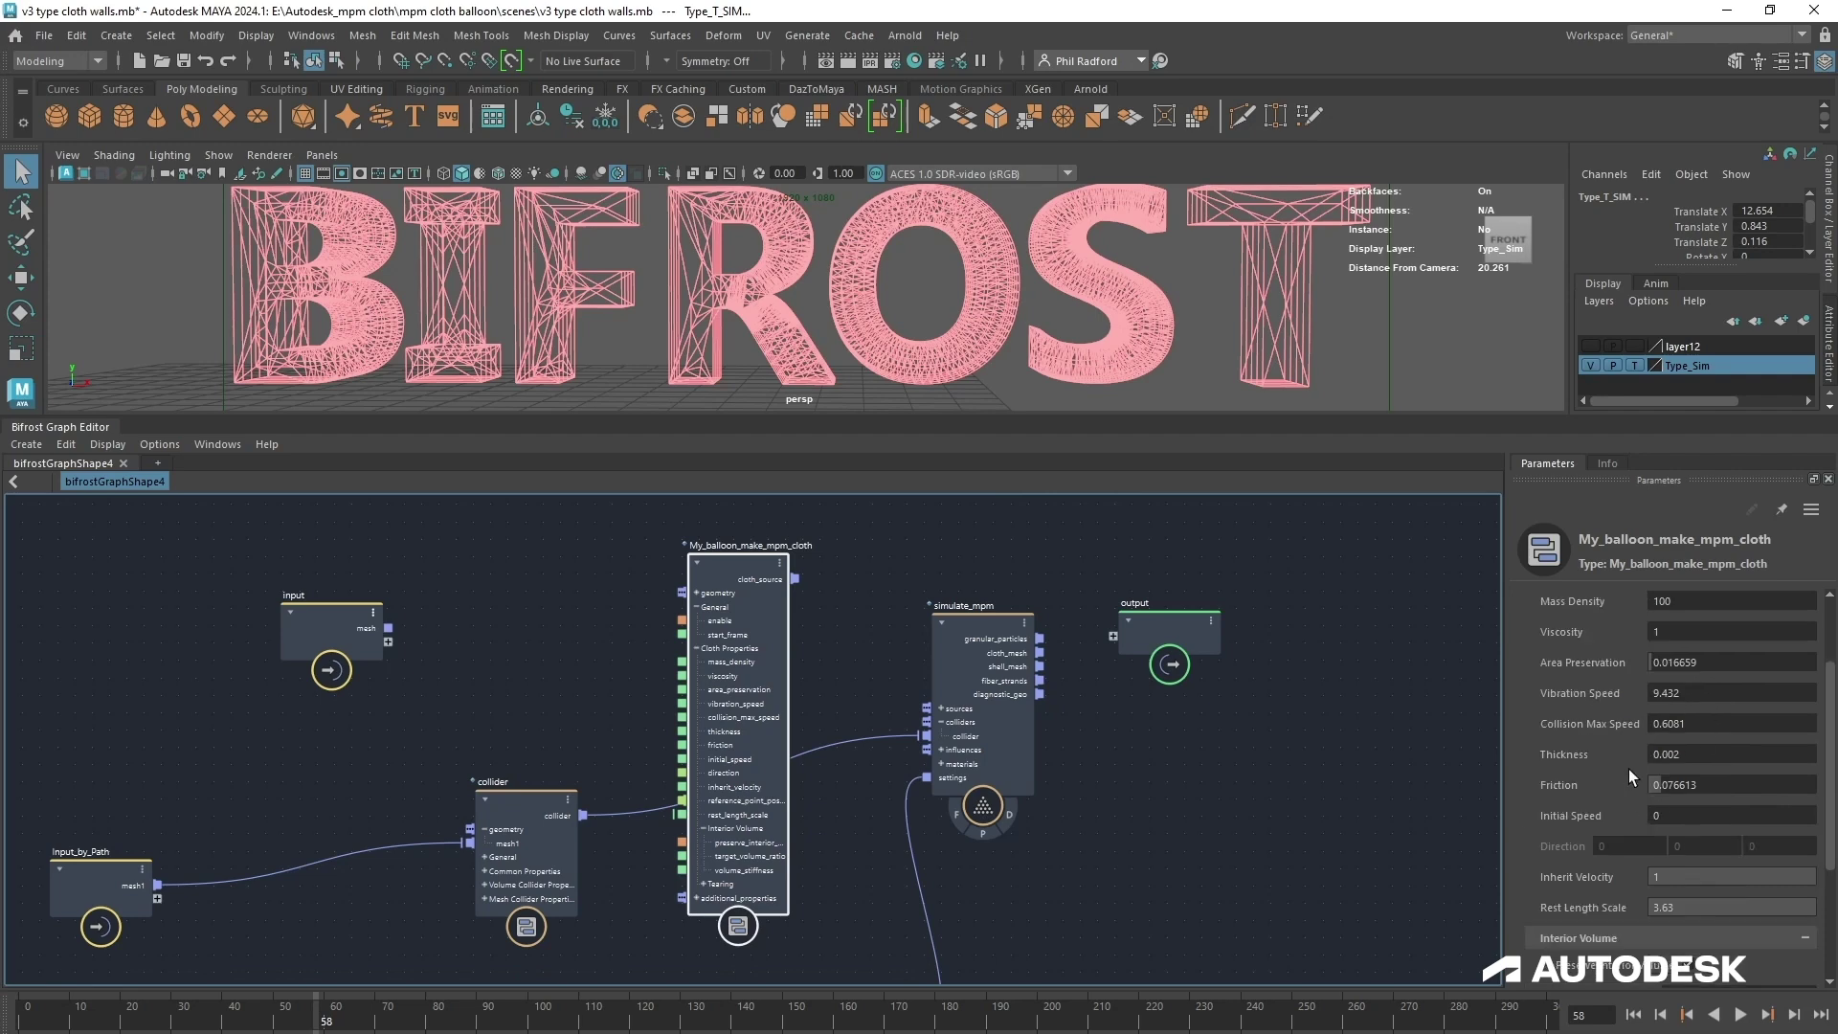
pyautogui.scroll(4, 1623, 780)
pyautogui.scroll(1, 1617, 789)
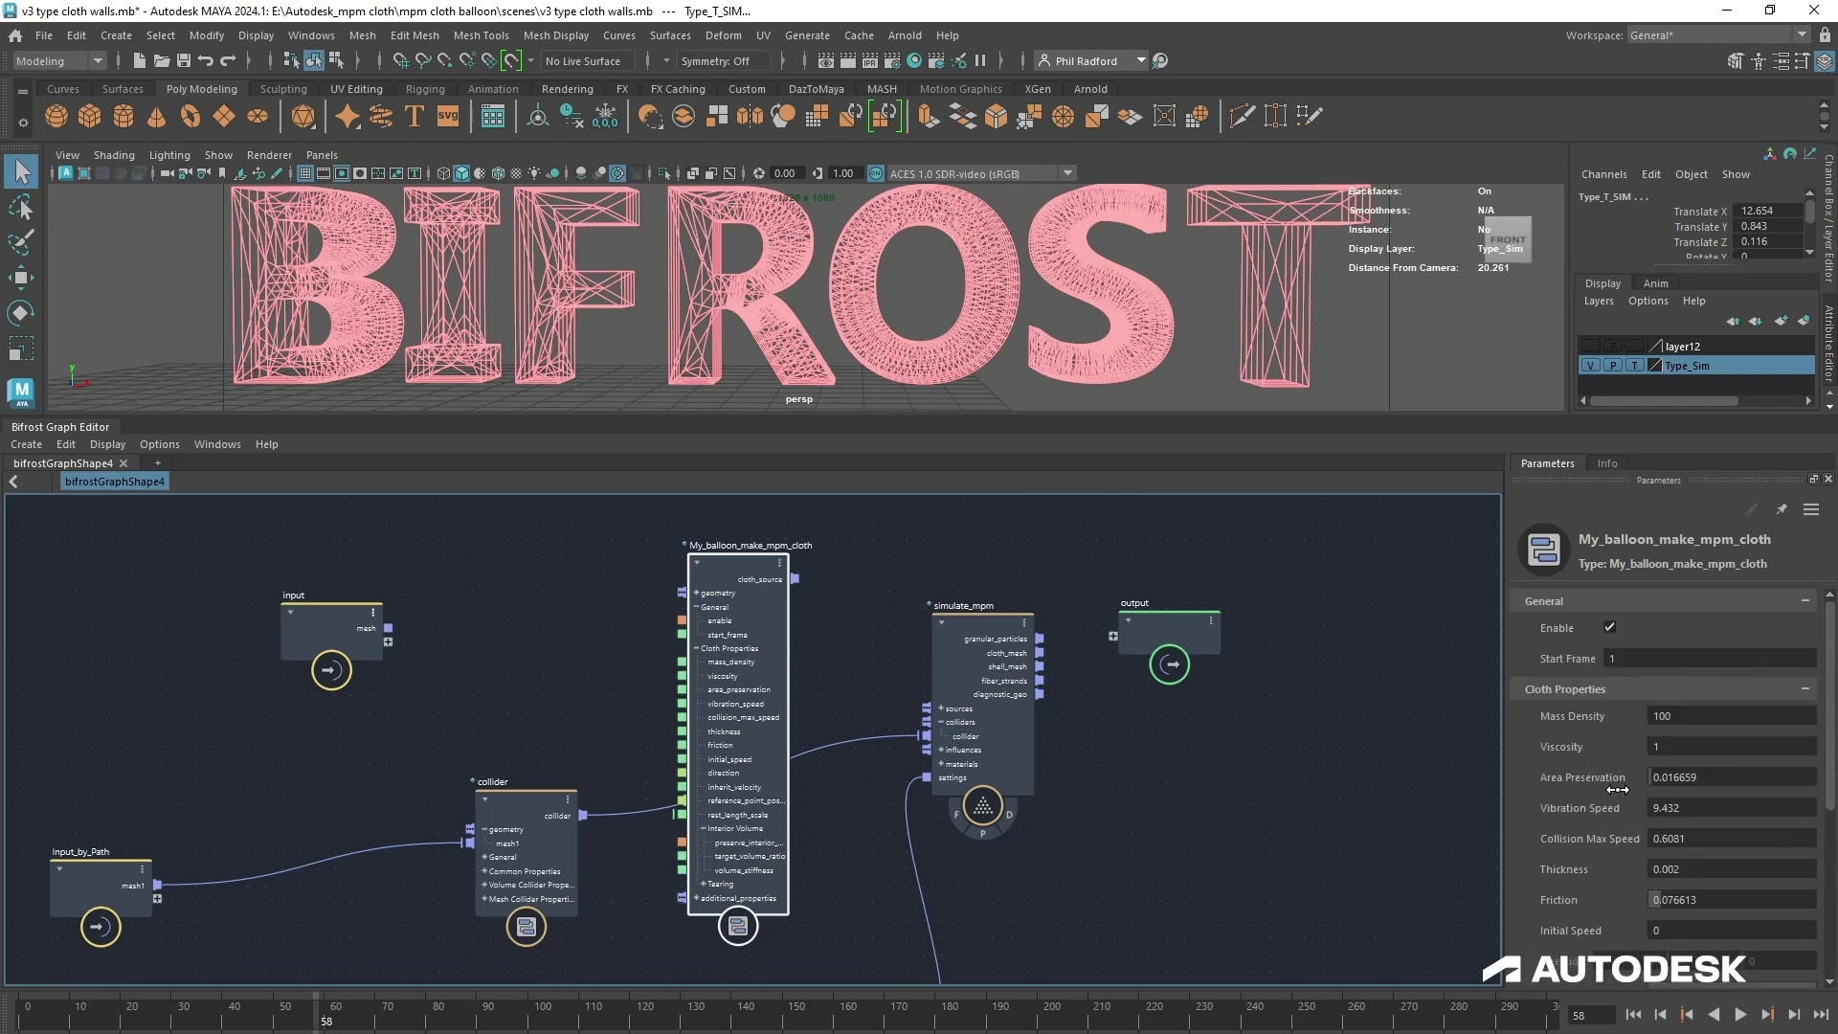
# Tear off and maximize the Bifrost Graph Editor, widen Parameters, and lower the balloon node.
pyautogui.moveTo(72, 426); pyautogui.dragTo(40, 310)
pyautogui.click(1705, 269)
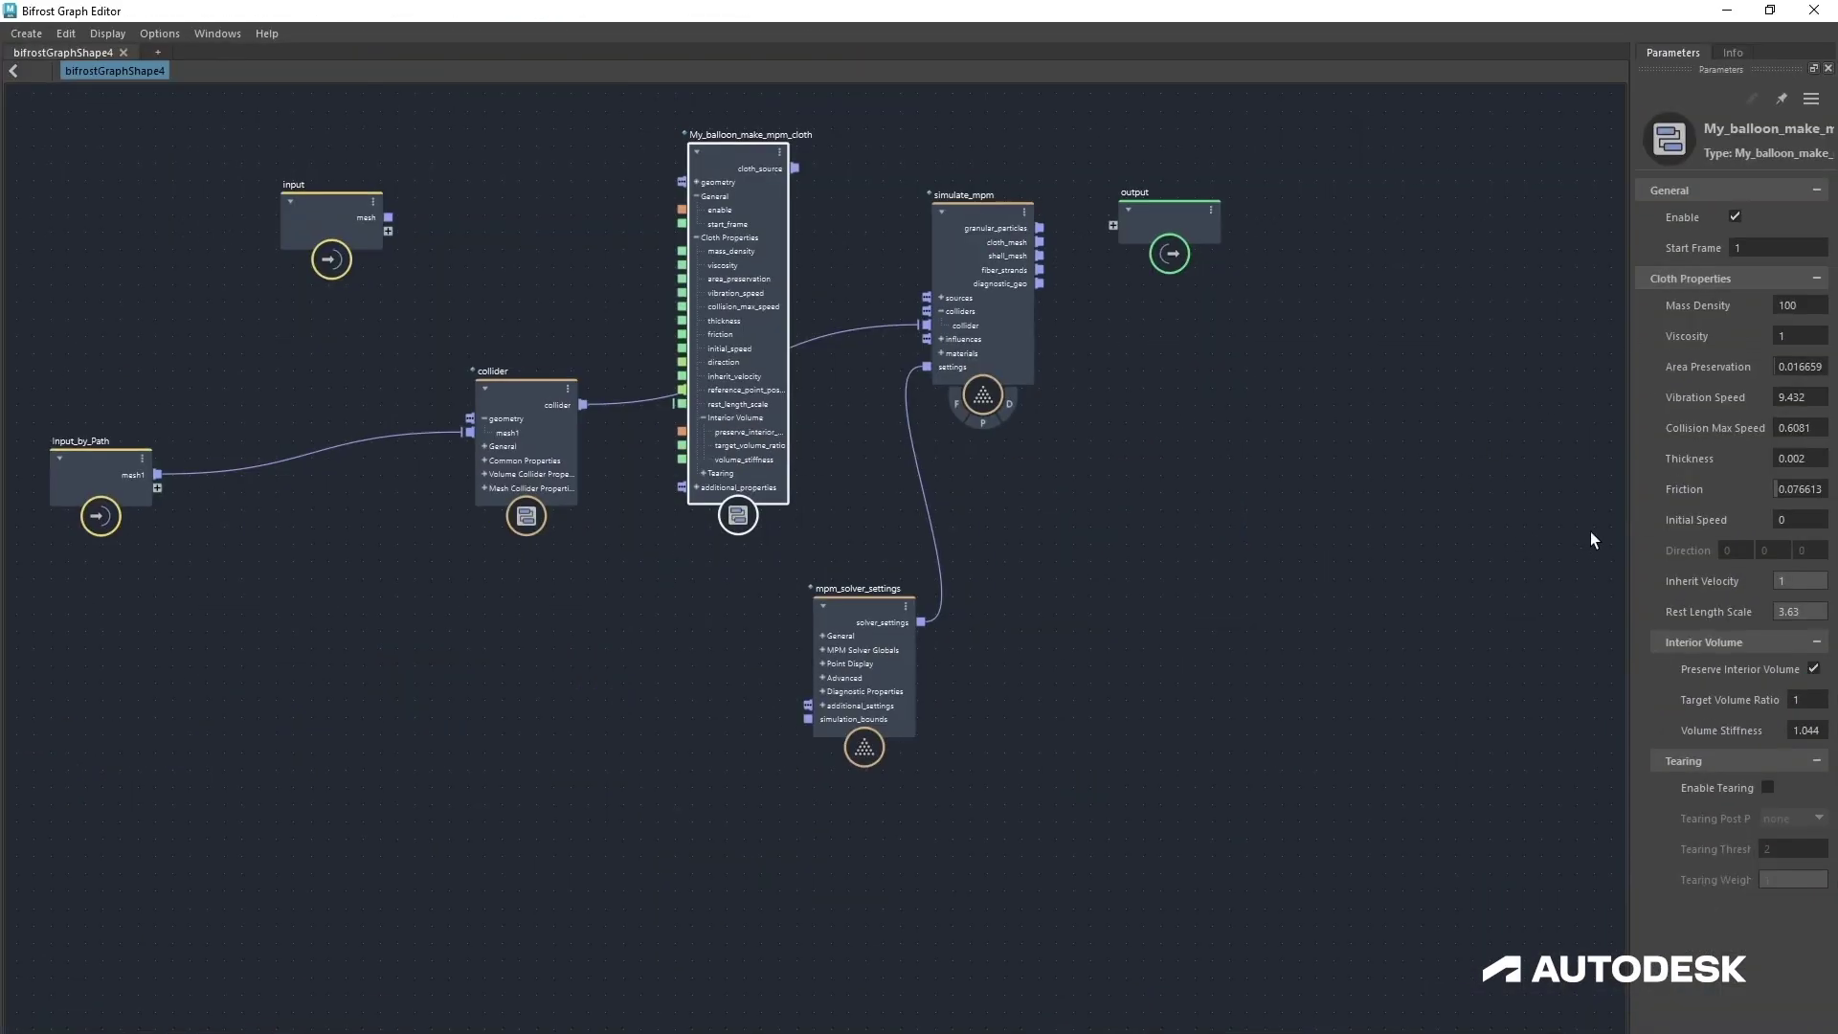
pyautogui.moveTo(1629, 536); pyautogui.dragTo(1361, 572)
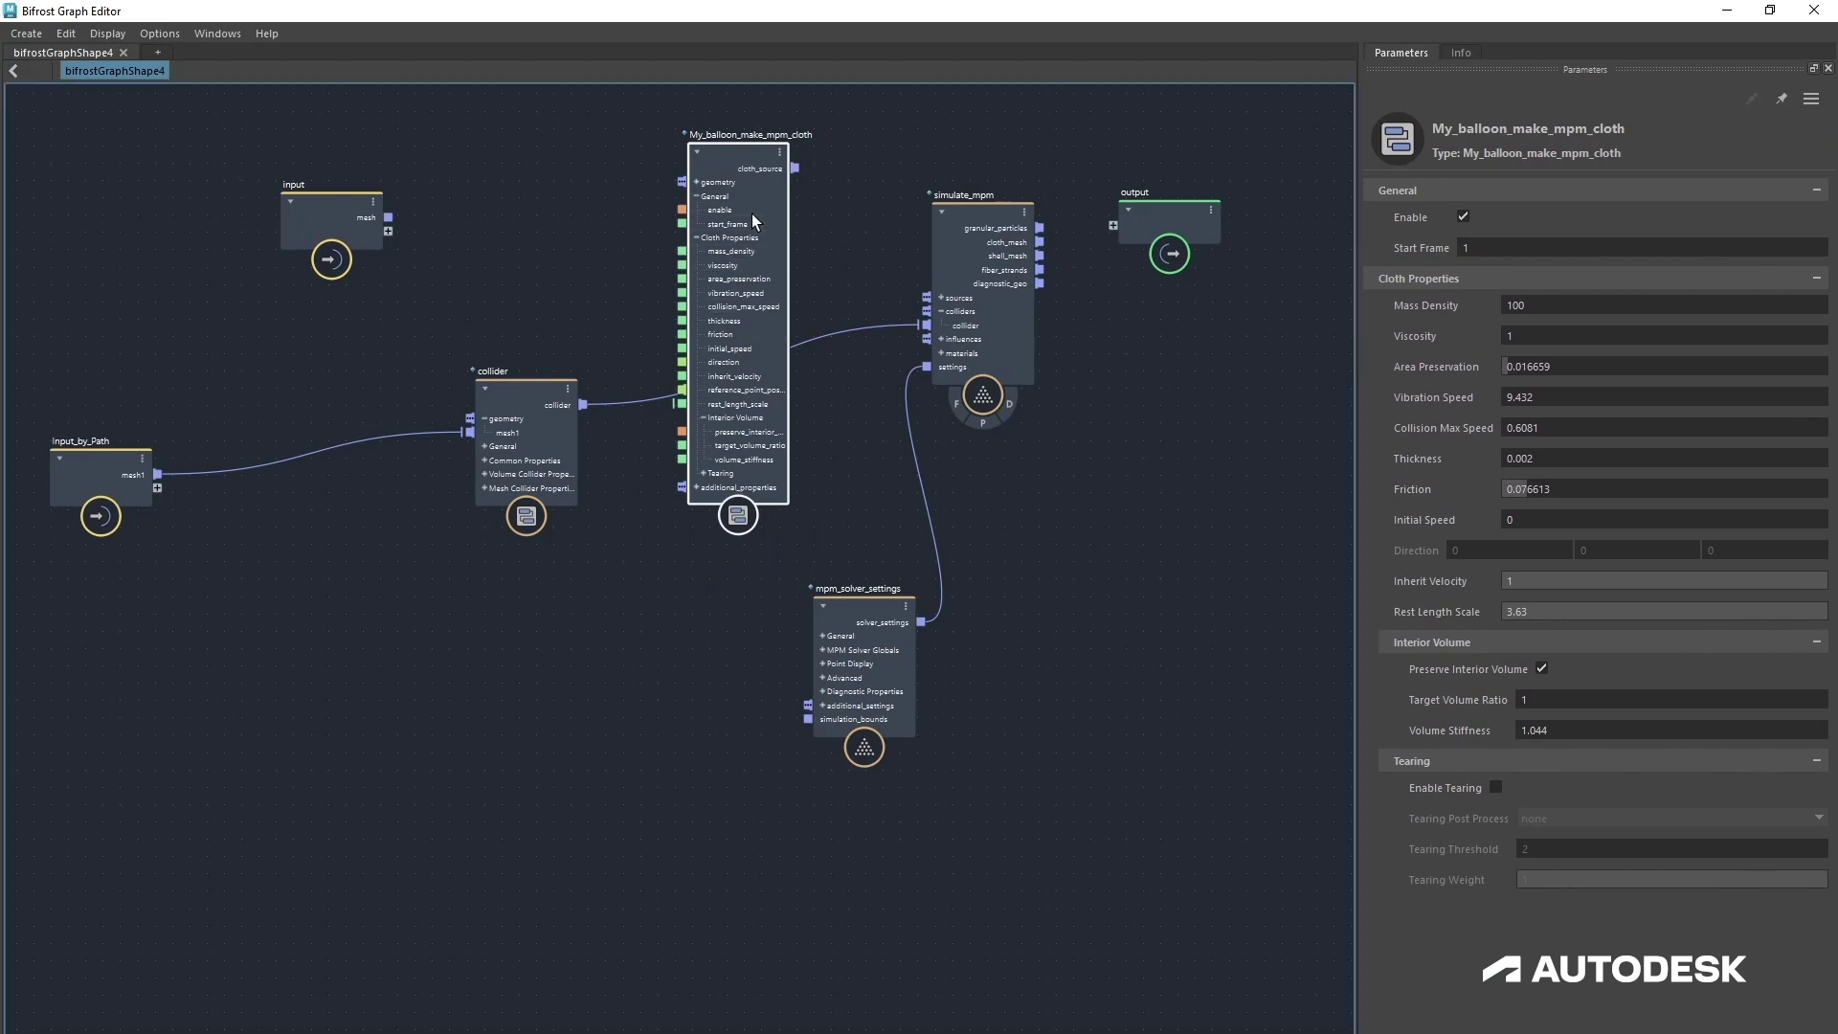
pyautogui.moveTo(750, 215)
pyautogui.mouseDown()
pyautogui.moveTo(745, 283)
pyautogui.moveTo(756, 233)
pyautogui.mouseUp()
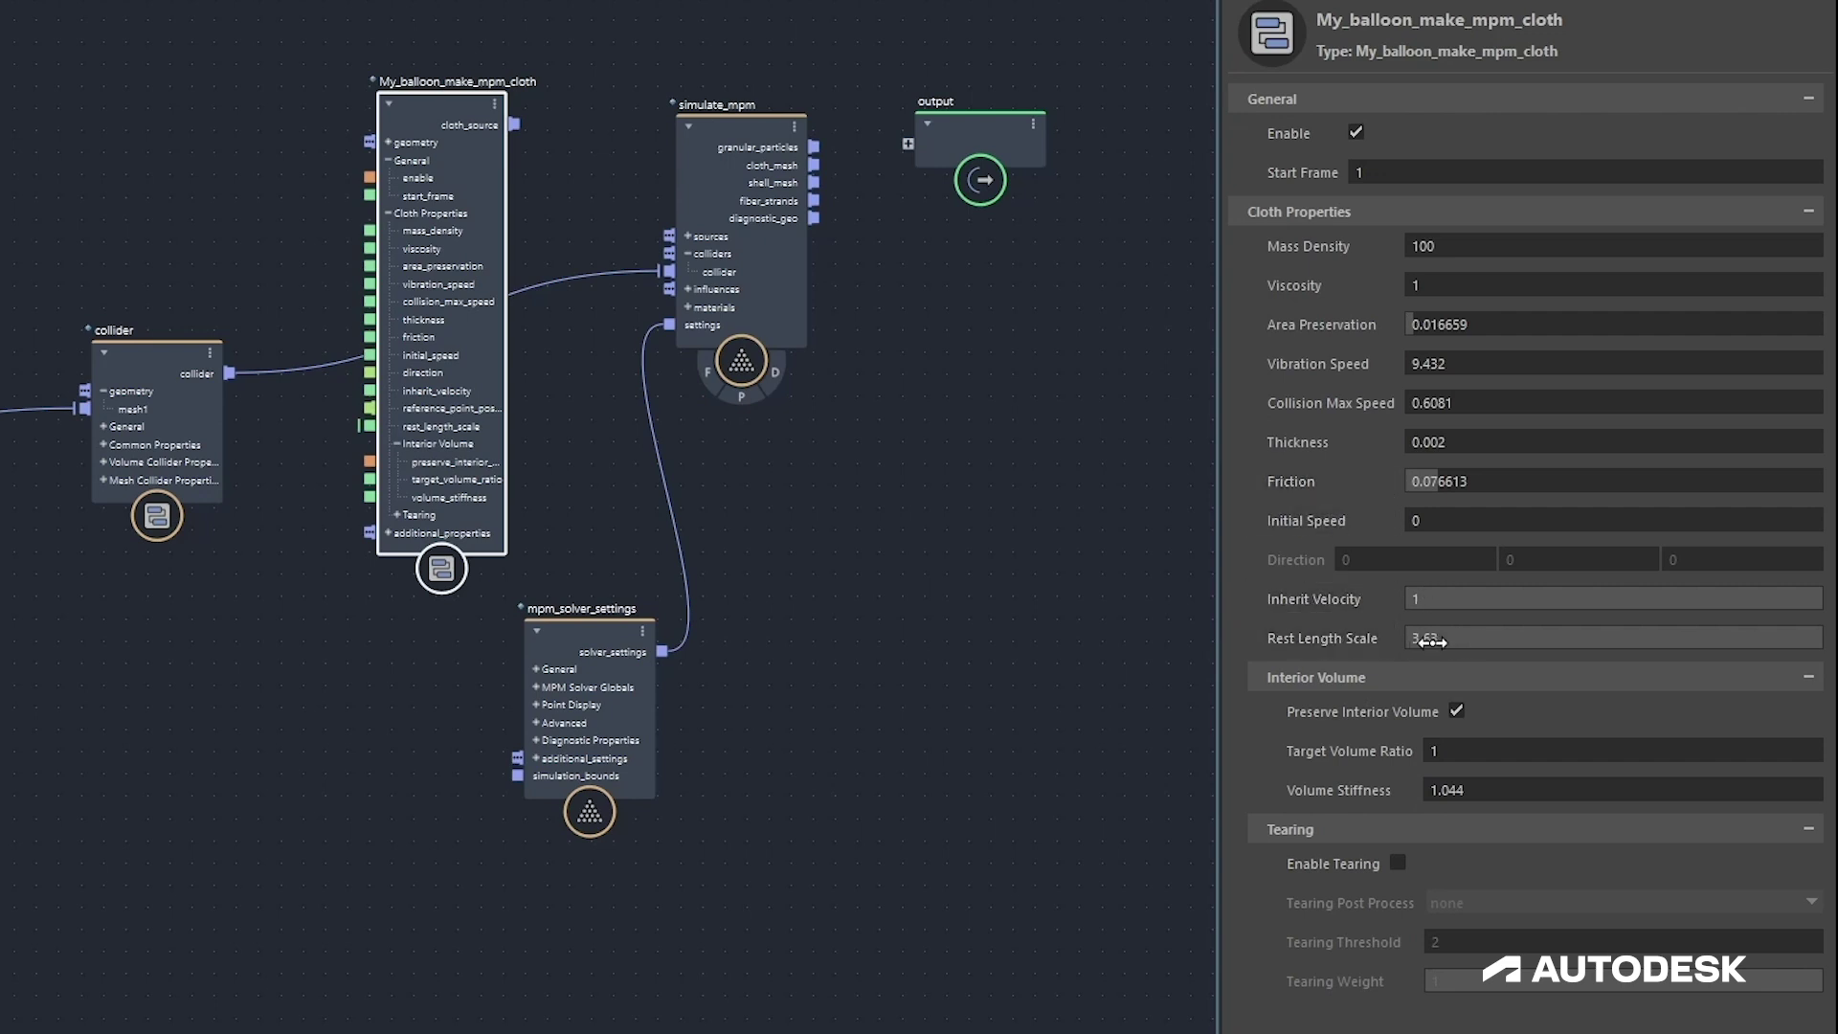
# Review the balloon node's Rest Length Scale of 3.63 and its Target Volume Ratio.
pyautogui.click(1465, 639)
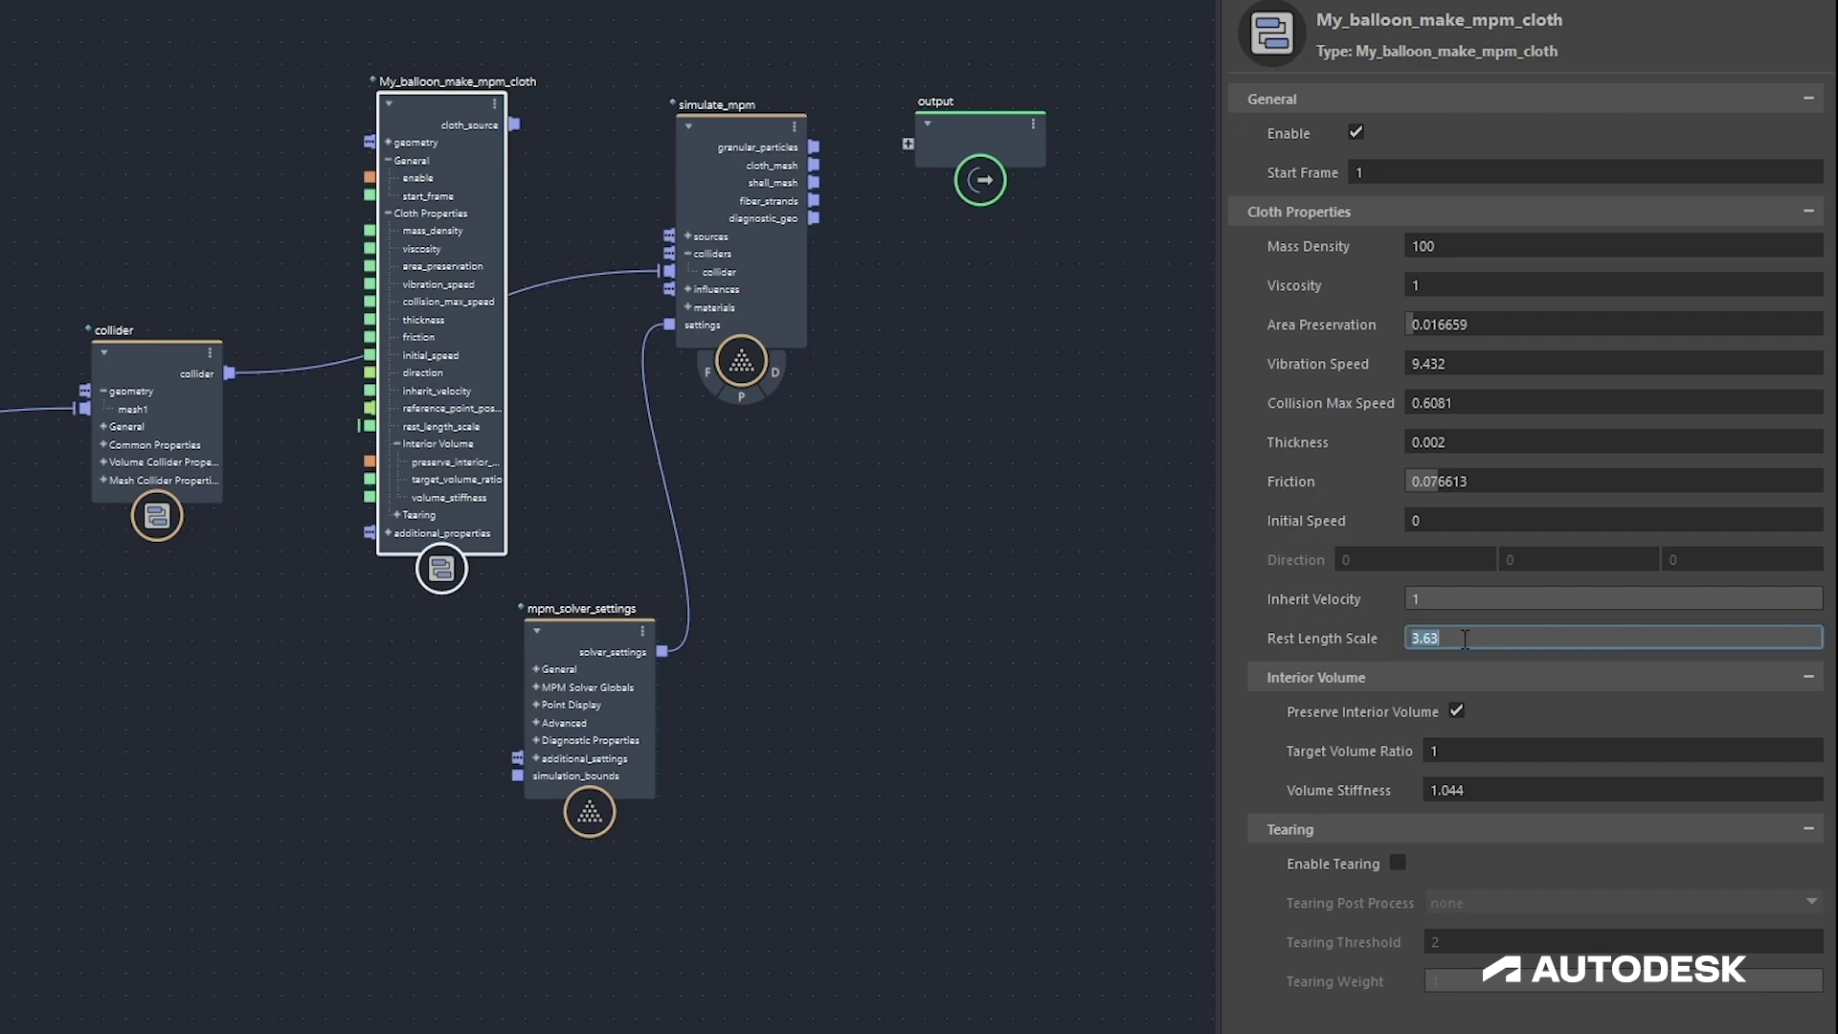
pyautogui.click(1464, 640)
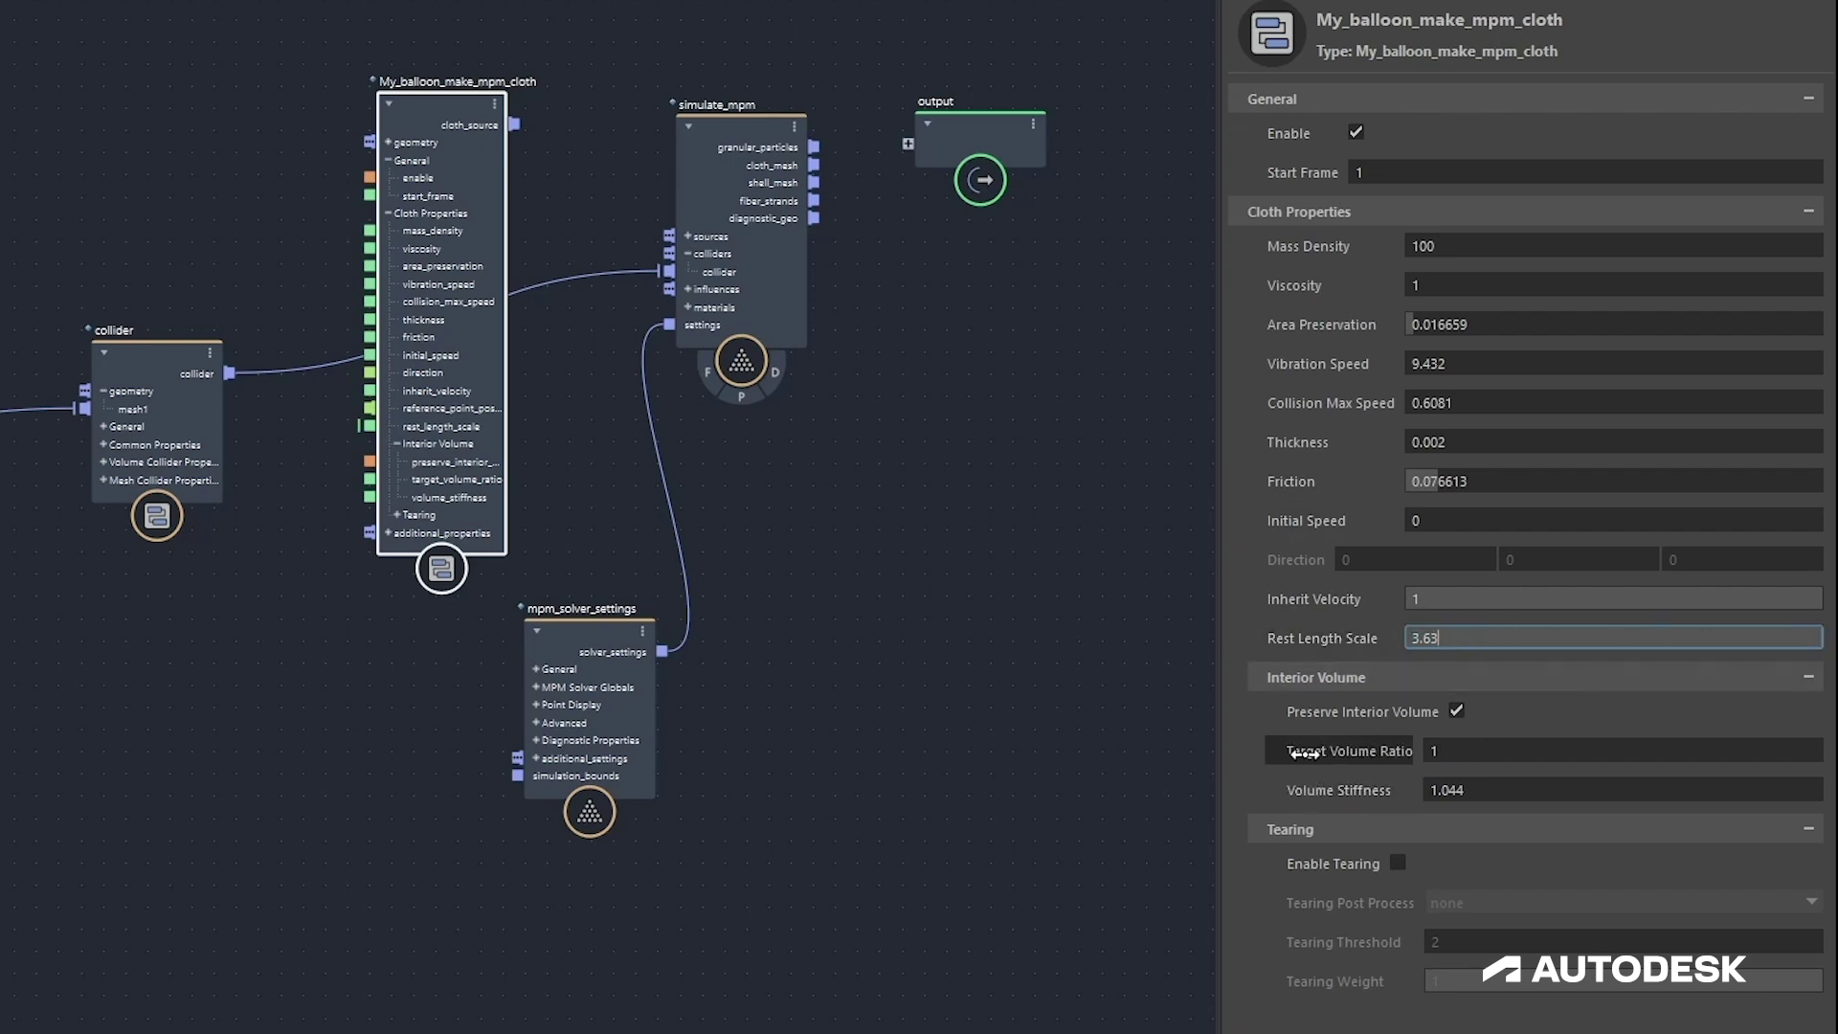
pyautogui.click(1481, 752)
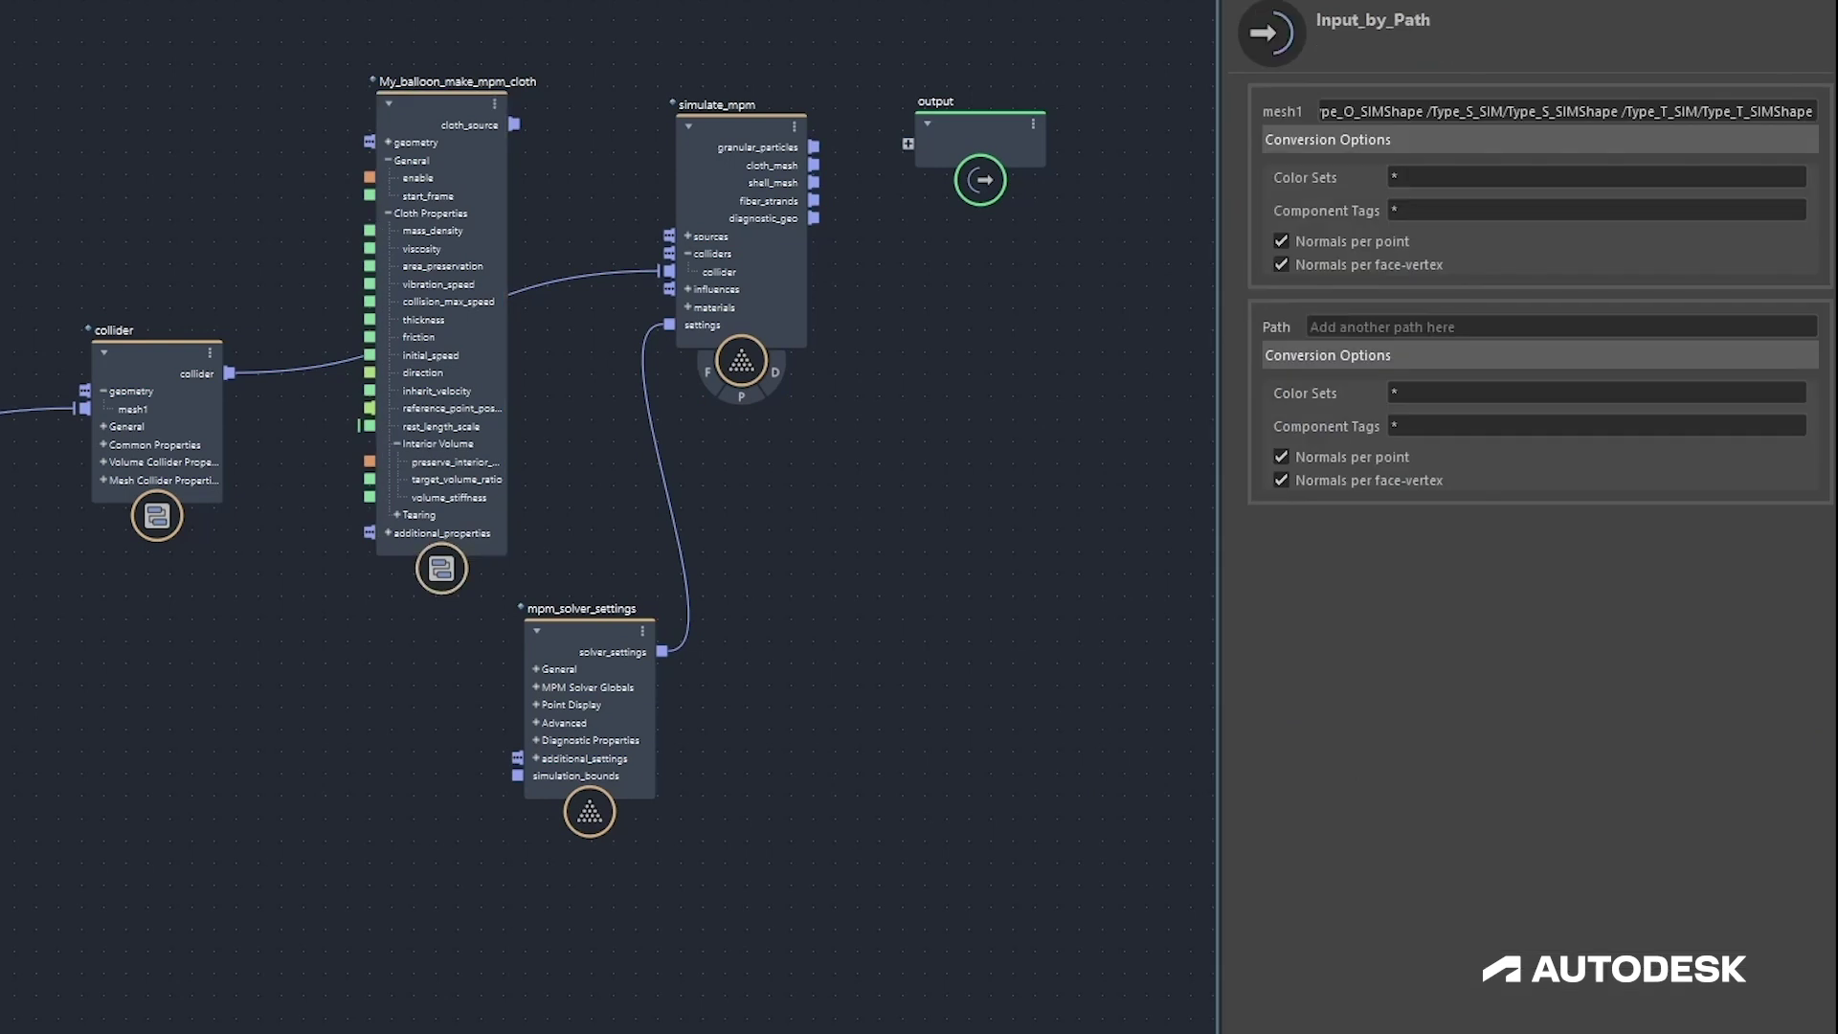
pyautogui.click(441, 472)
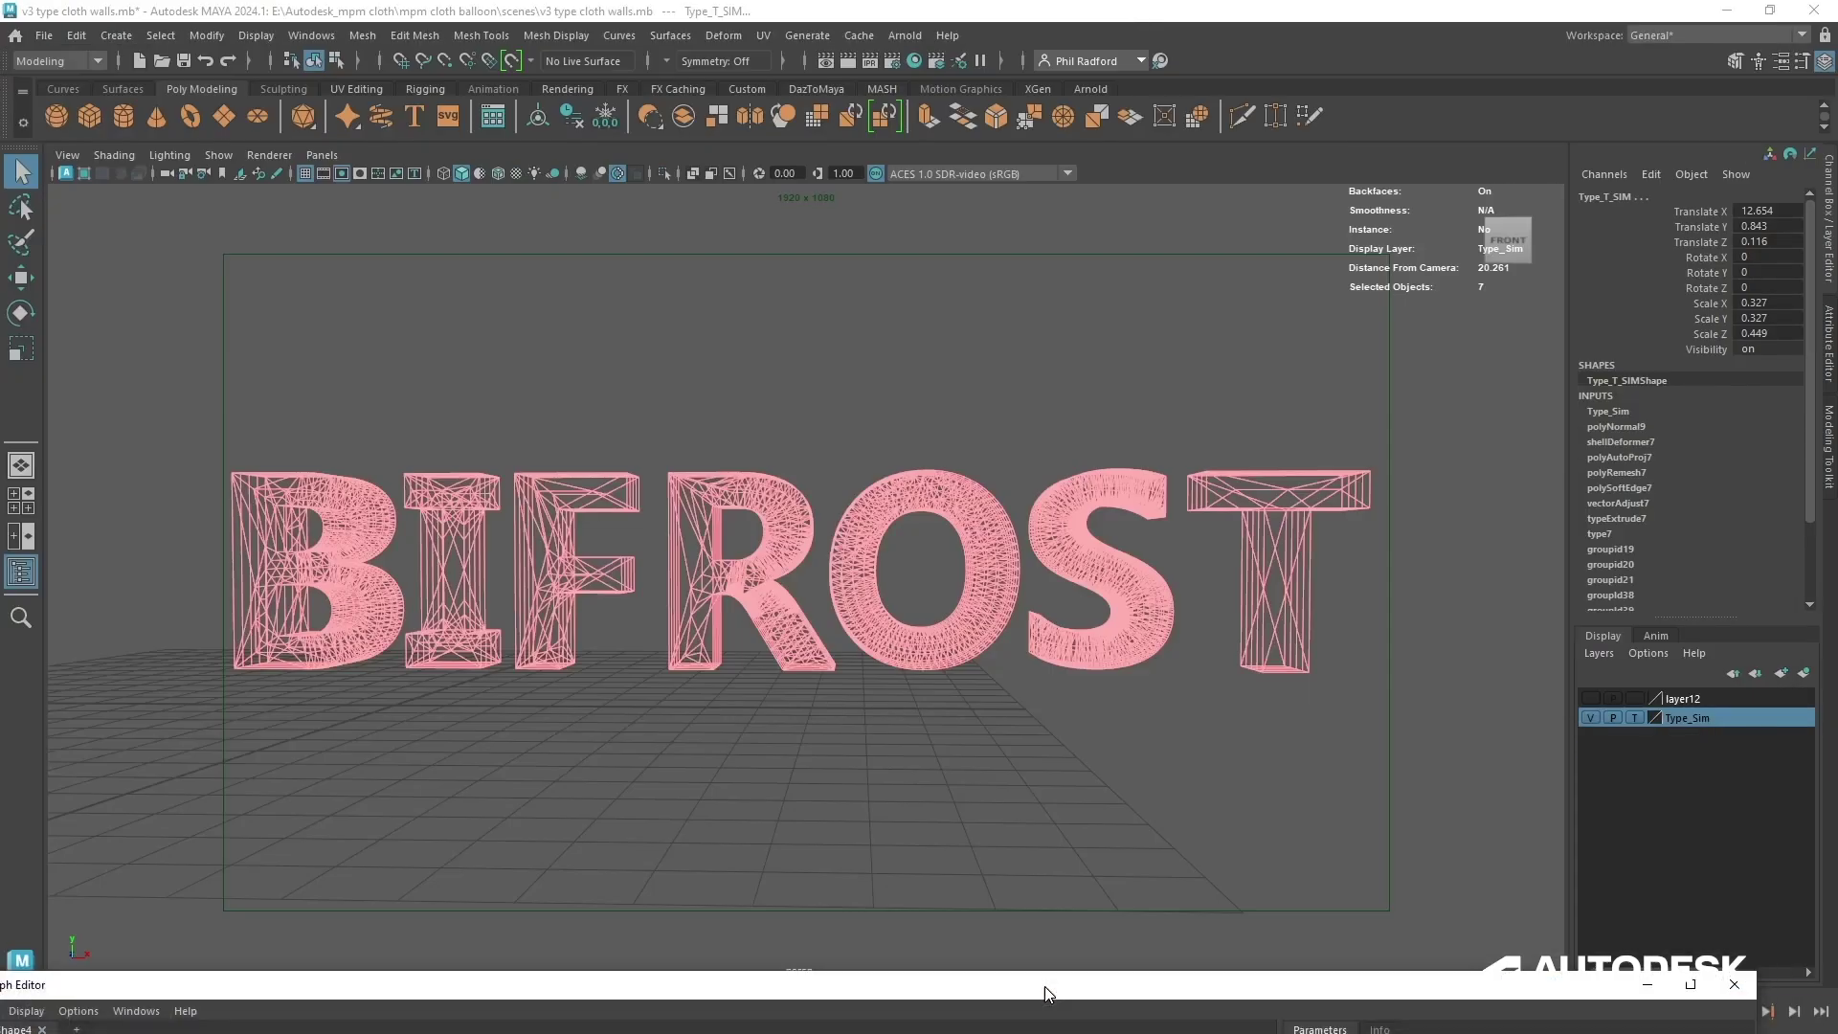
# Return to the main window and orbit, dolly and pan to frame the whole BIFROST word.
pyautogui.moveTo(1043, 986); pyautogui.dragTo(917, 720)
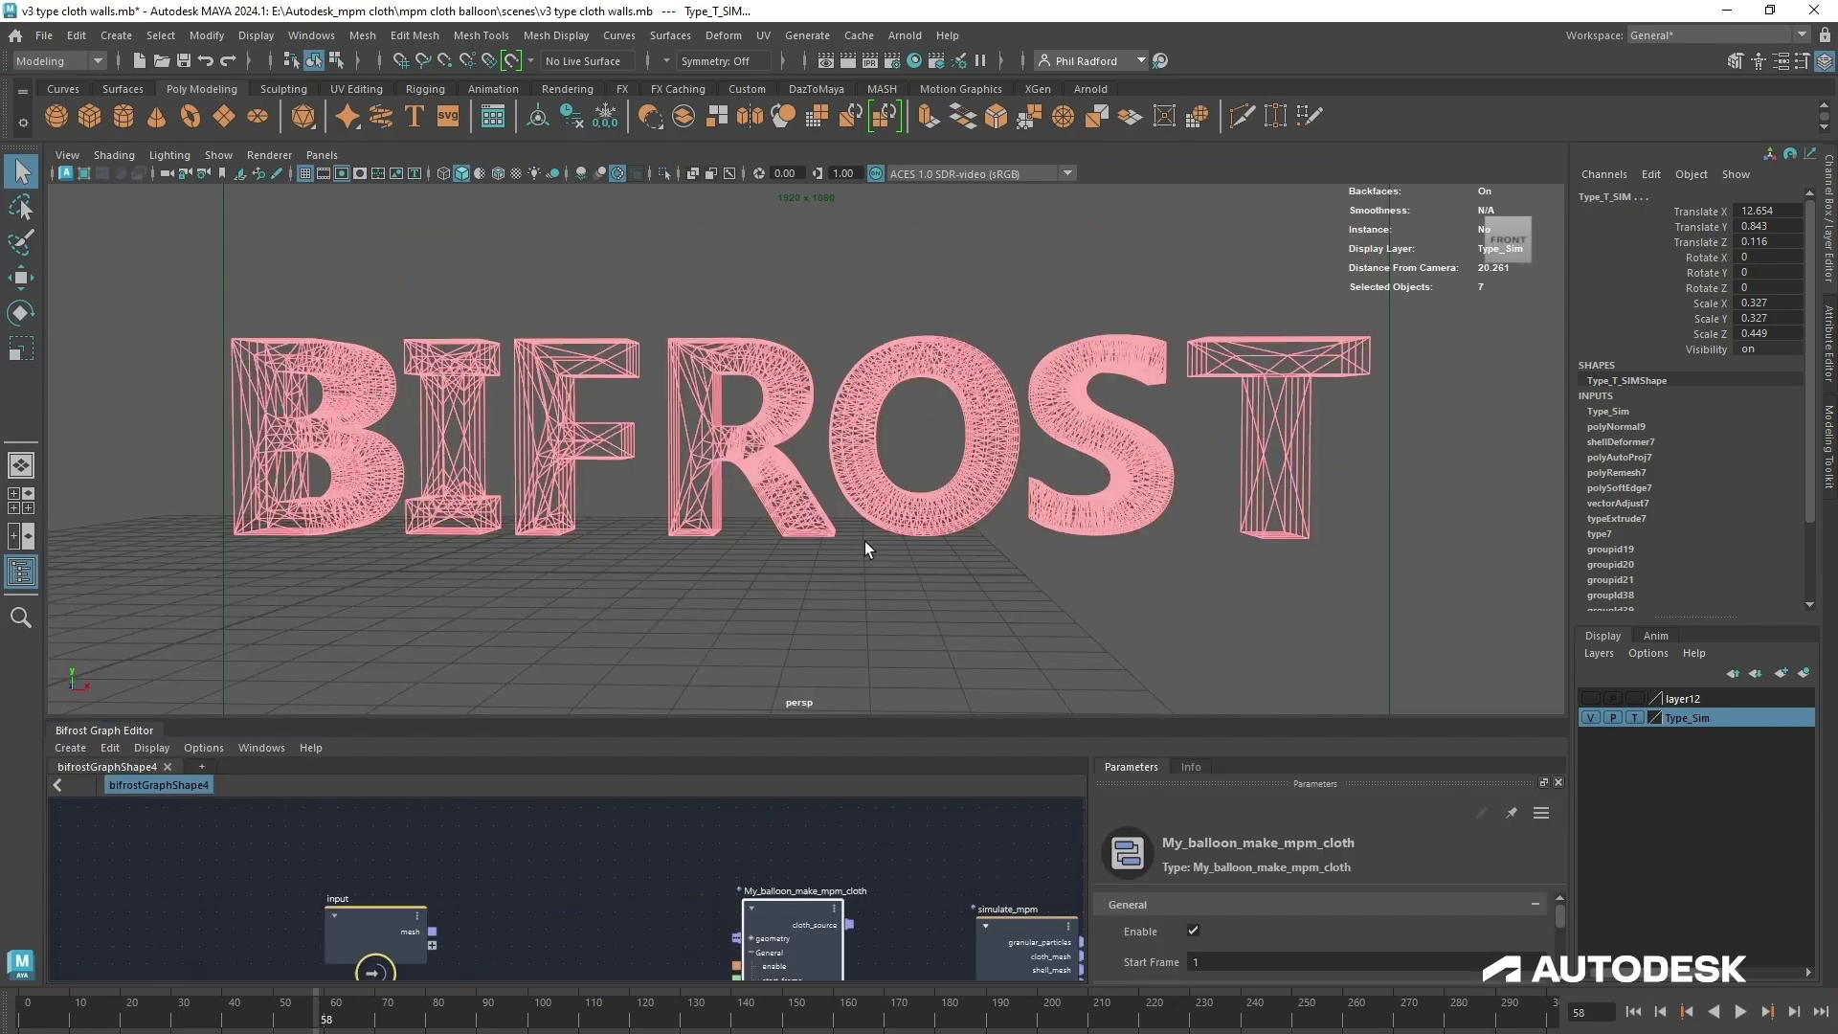
pyautogui.keyDown('alt'); pyautogui.moveTo(1047, 557); pyautogui.dragTo(726, 549, button='right'); pyautogui.keyUp('alt')
pyautogui.keyDown('alt'); pyautogui.moveTo(726, 548); pyautogui.dragTo(946, 647); pyautogui.keyUp('alt')
pyautogui.keyDown('alt'); pyautogui.moveTo(945, 647); pyautogui.dragTo(1054, 635, button='right'); pyautogui.keyUp('alt')
pyautogui.keyDown('alt'); pyautogui.moveTo(1053, 636); pyautogui.dragTo(974, 460); pyautogui.keyUp('alt')
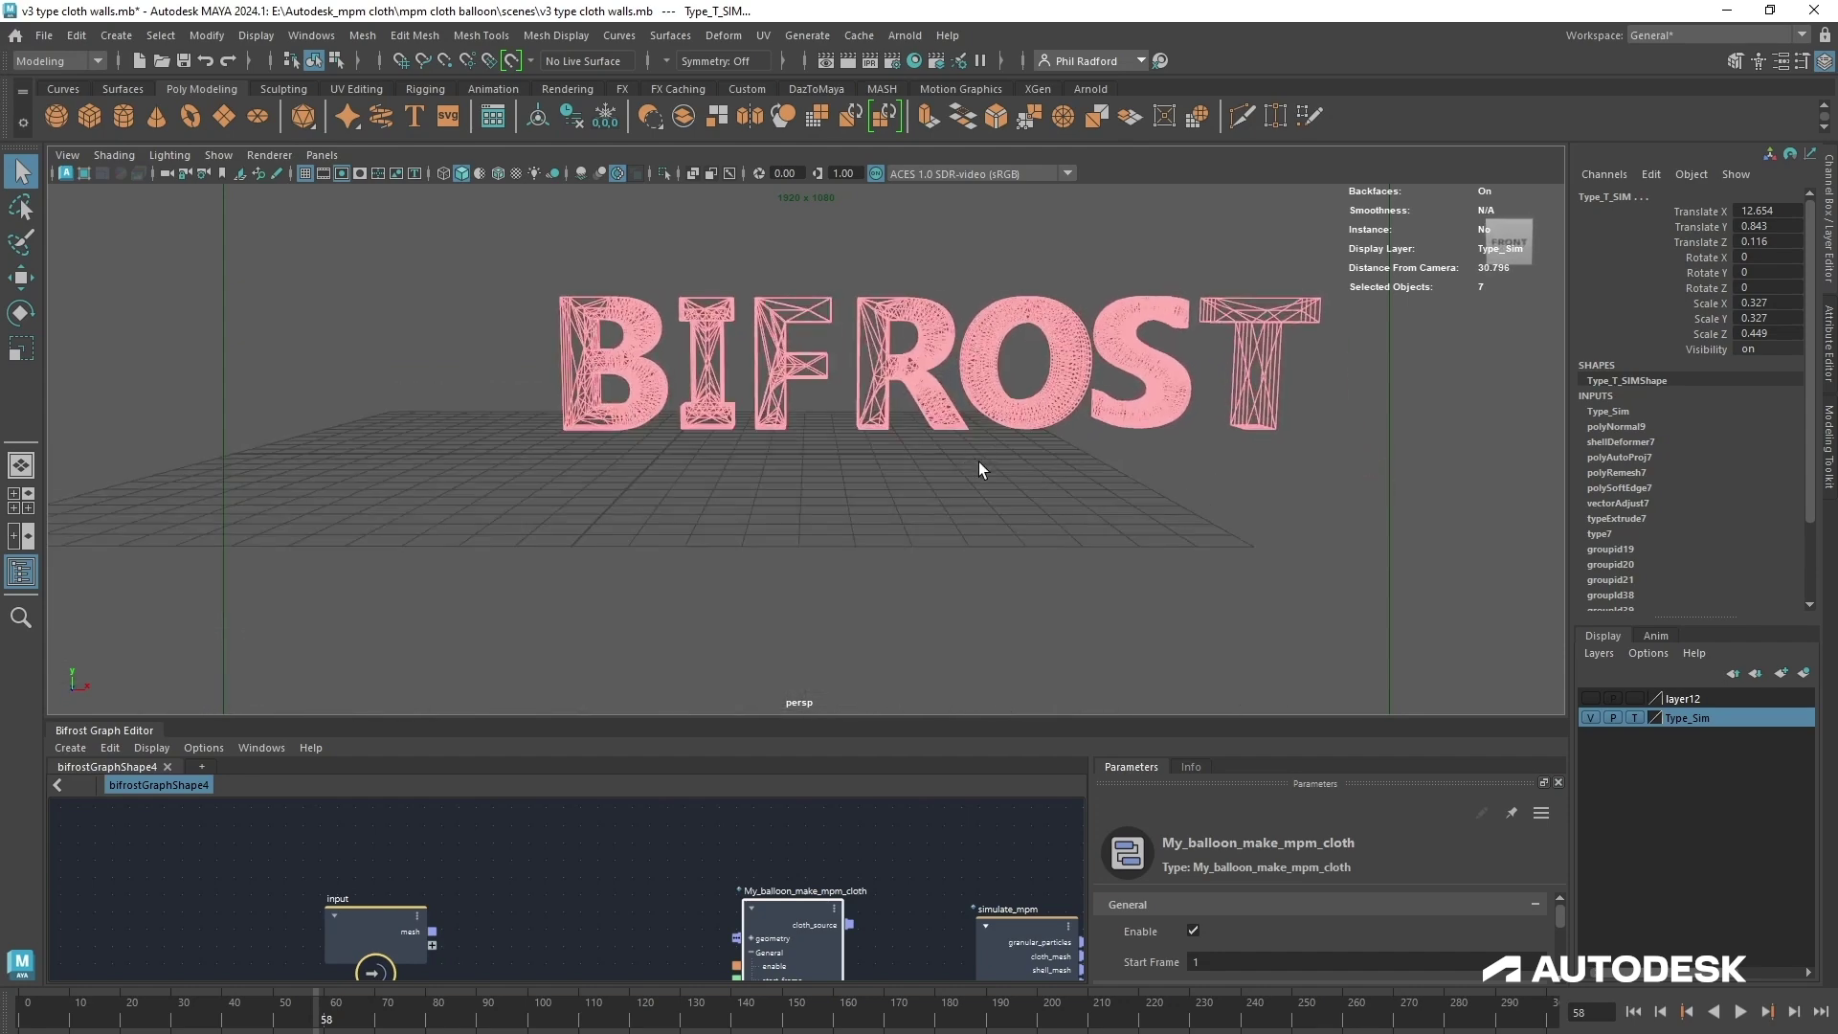
pyautogui.keyDown('alt'); pyautogui.moveTo(416, 436); pyautogui.dragTo(515, 453); pyautogui.keyUp('alt')
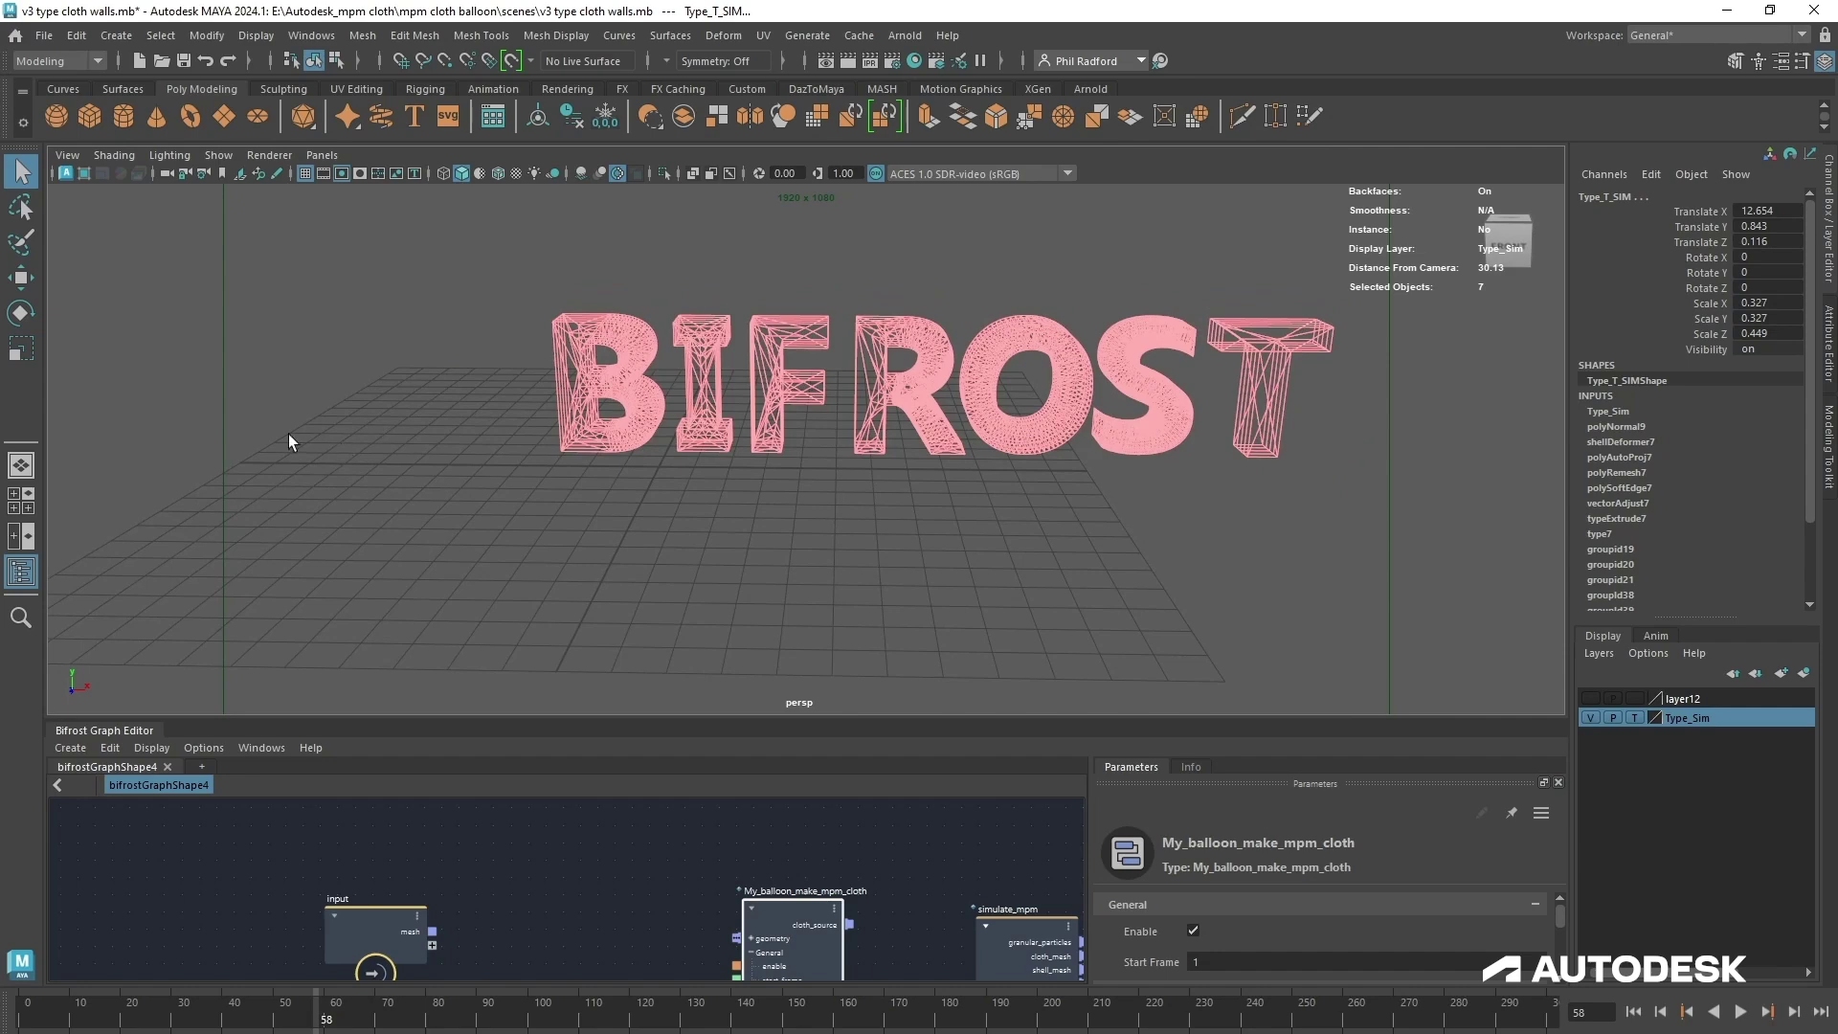
pyautogui.keyDown('alt'); pyautogui.moveTo(882, 522); pyautogui.dragTo(1026, 567, button='right'); pyautogui.keyUp('alt')
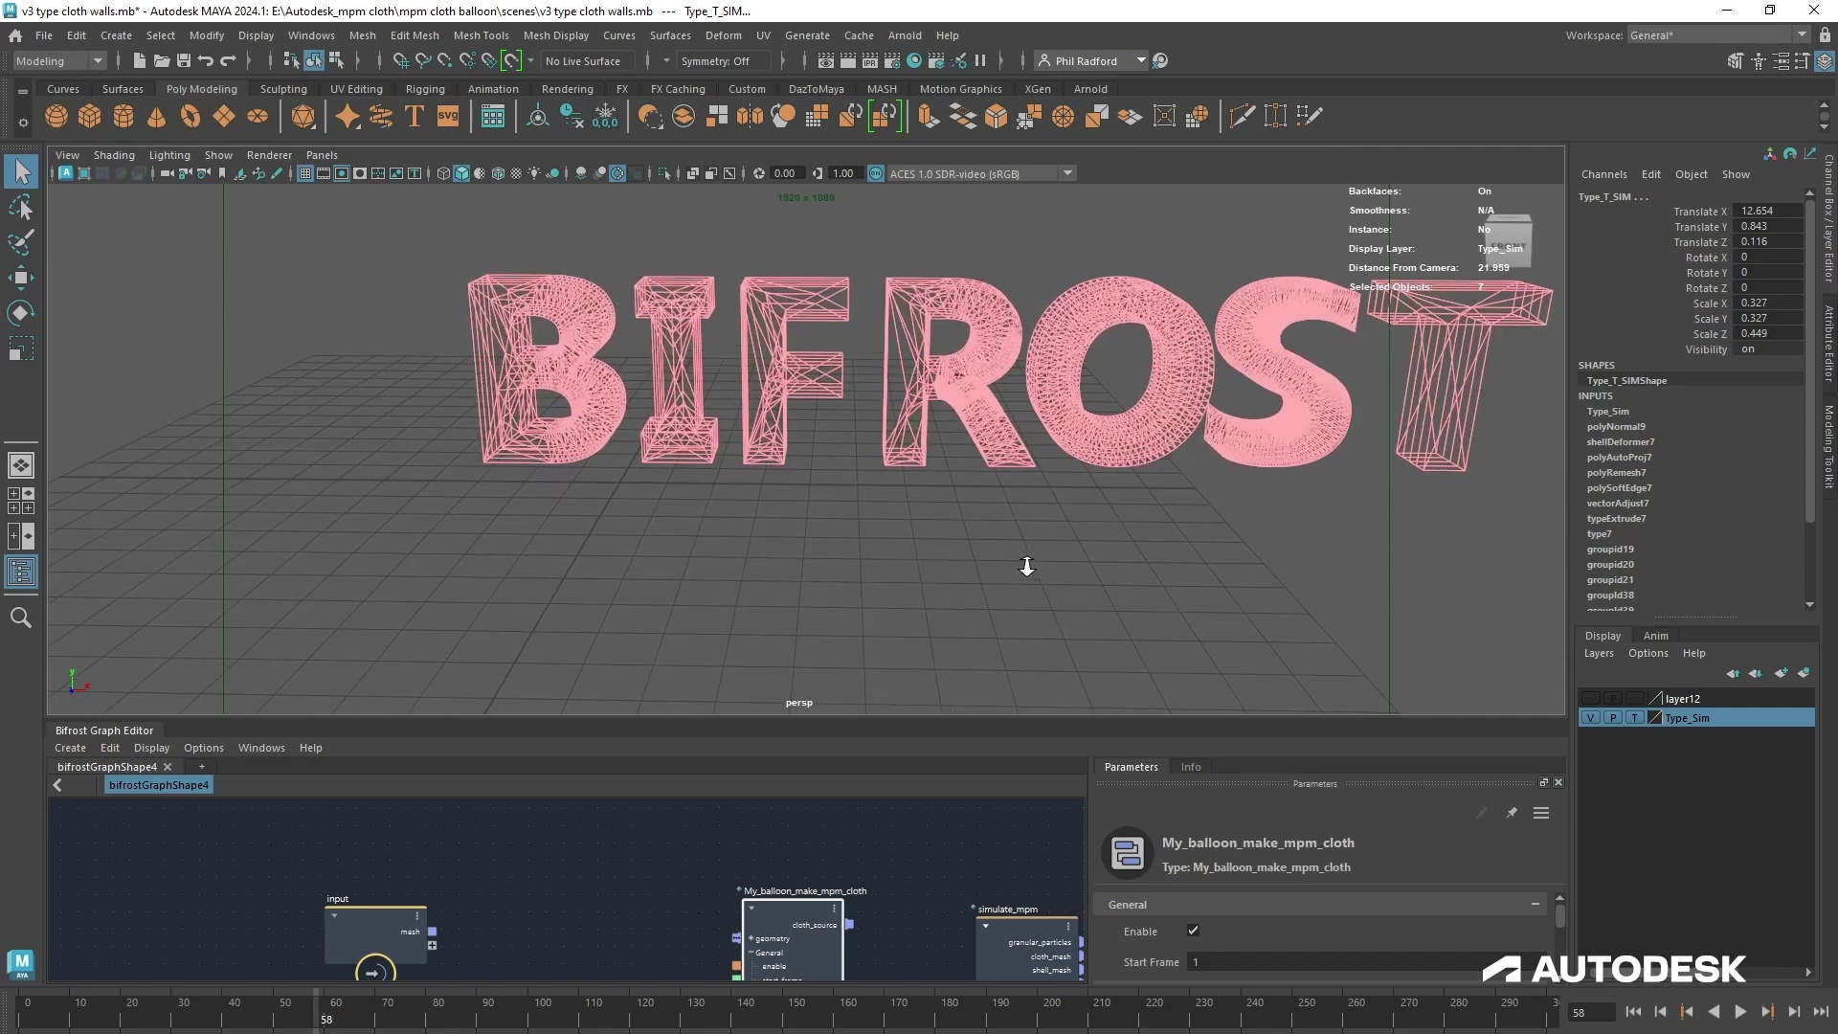
pyautogui.keyDown('alt'); pyautogui.moveTo(1026, 567); pyautogui.dragTo(990, 580, button='middle'); pyautogui.keyUp('alt')
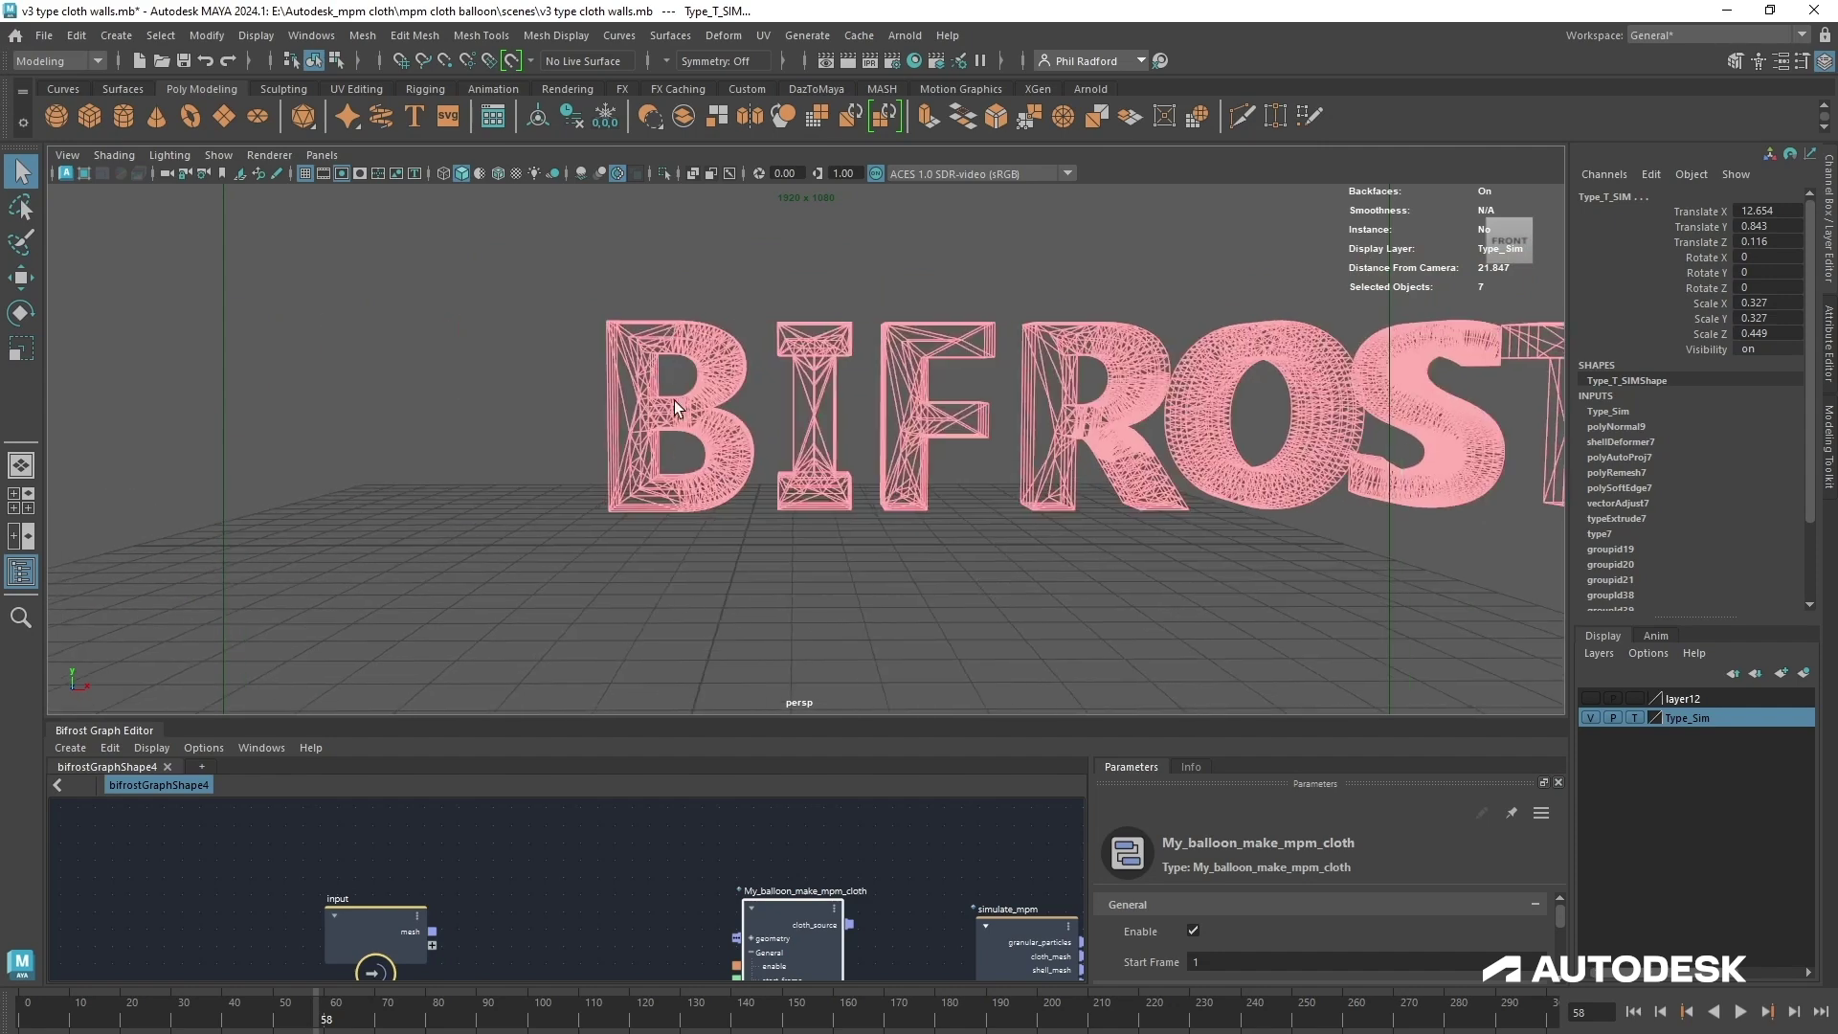
pyautogui.keyDown('alt'); pyautogui.moveTo(1161, 670); pyautogui.dragTo(886, 608, button='middle'); pyautogui.keyUp('alt')
pyautogui.keyDown('alt'); pyautogui.moveTo(886, 608); pyautogui.dragTo(915, 492); pyautogui.keyUp('alt')
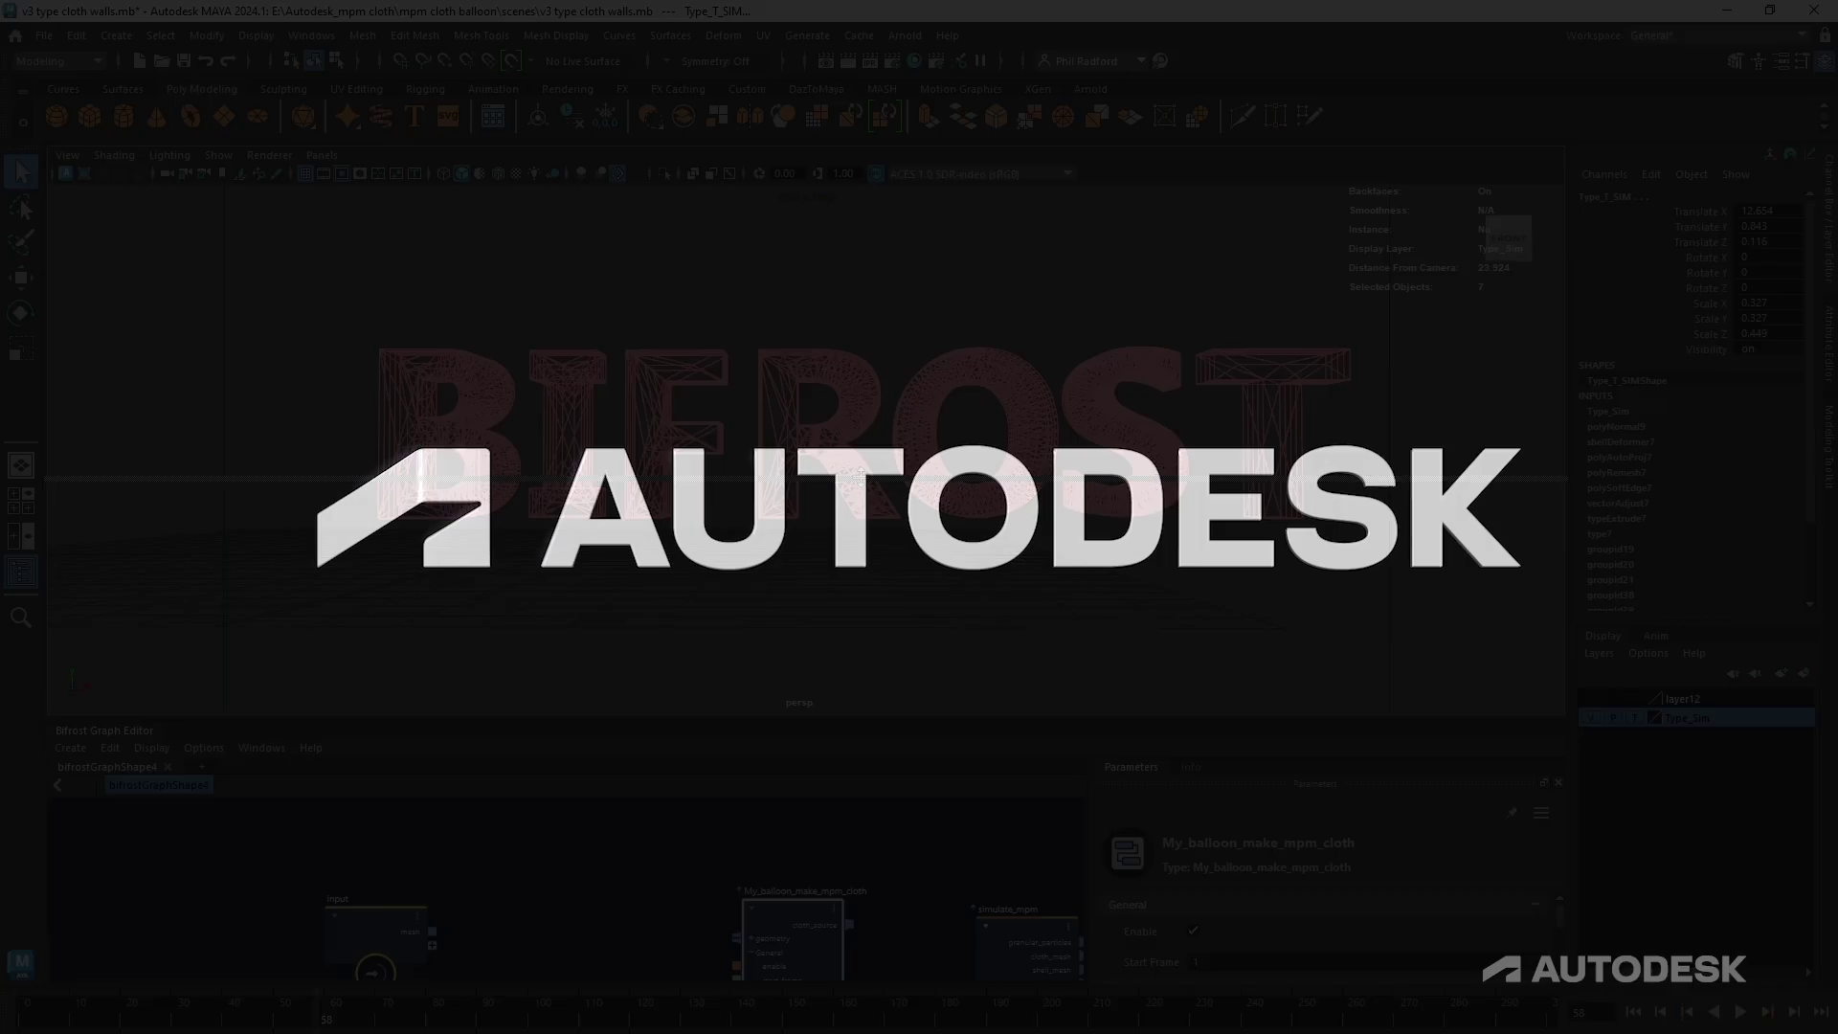